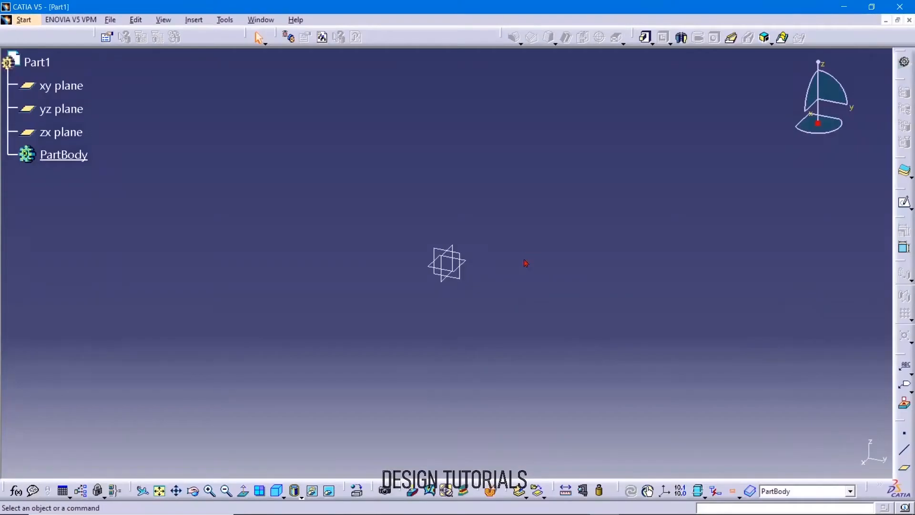
- Start a new sketch on the yz plane
click(464, 256)
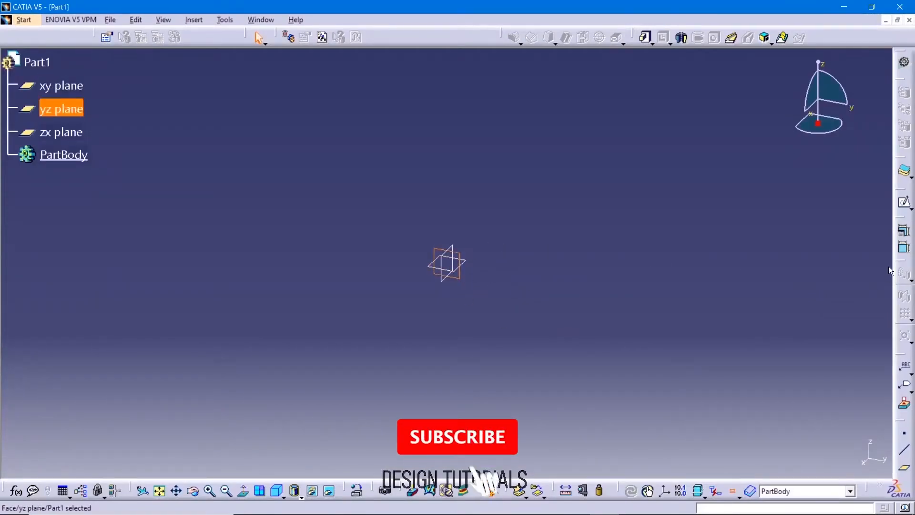
click(911, 208)
click(886, 206)
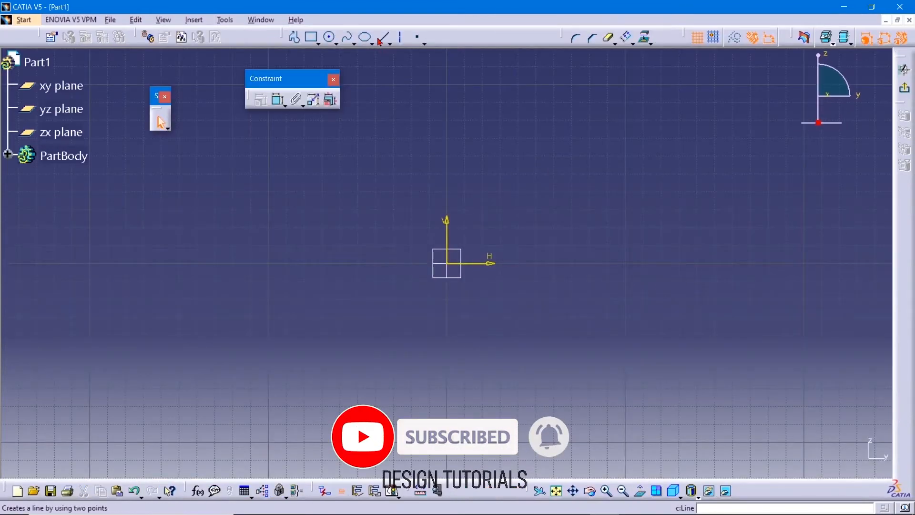
click(575, 37)
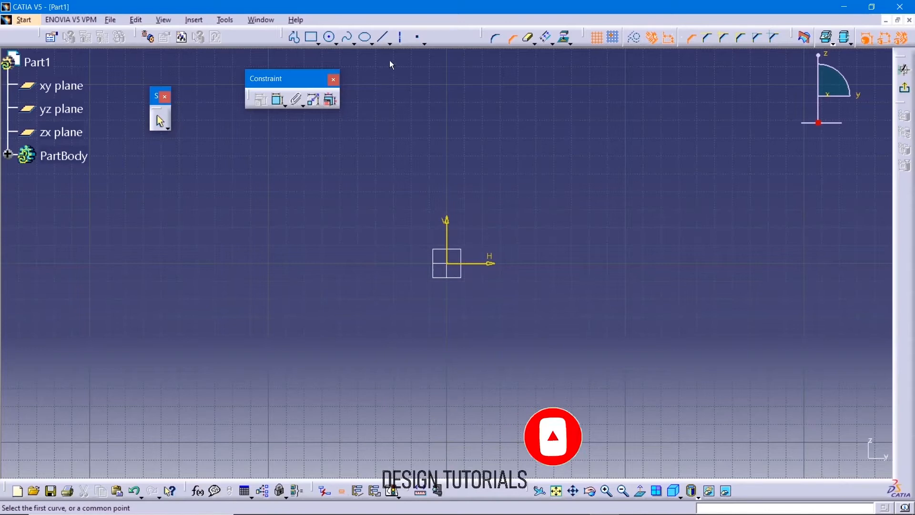
- Draw a horizontal line about 62 mm long and a vertical line about 63 mm long, both starting at the sketch origin
click(383, 37)
click(451, 265)
click(558, 263)
click(383, 37)
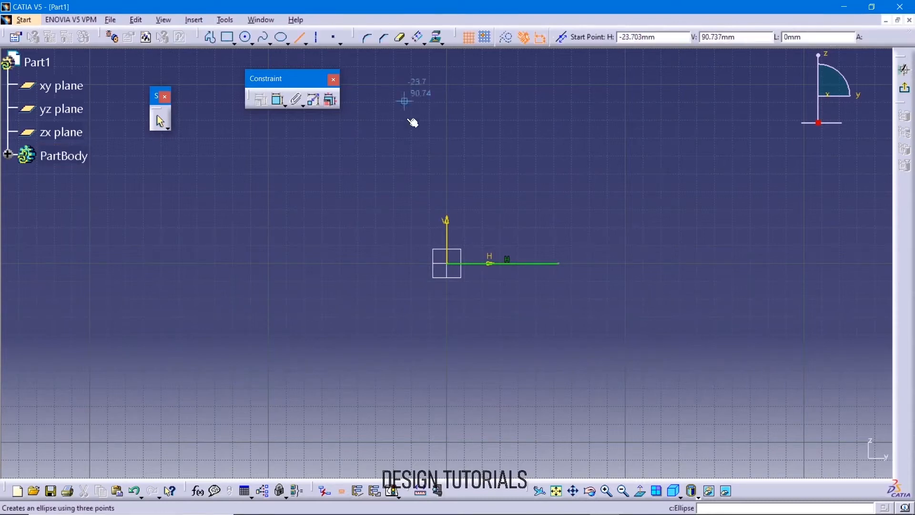
click(446, 262)
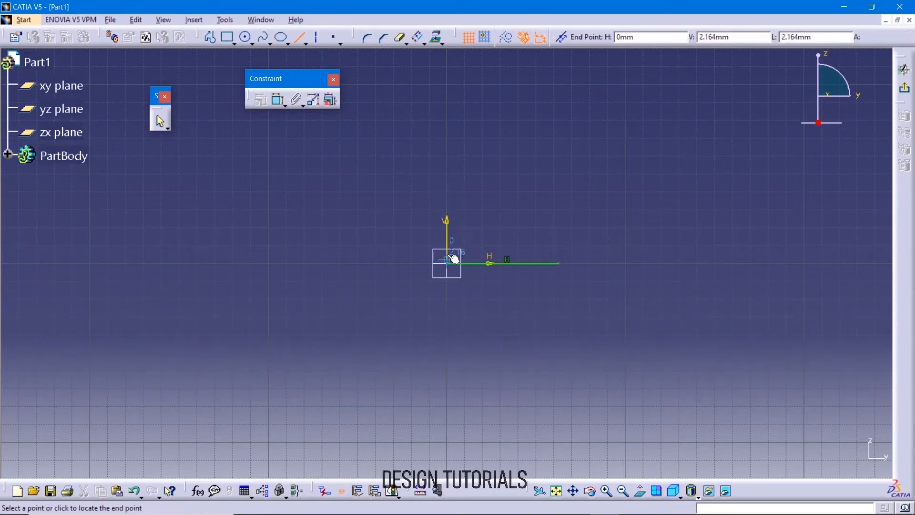
click(448, 151)
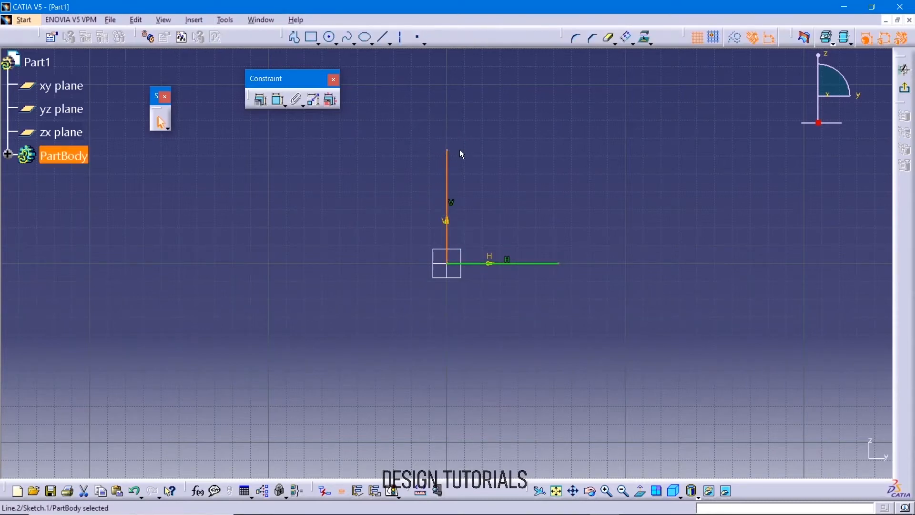
- From the base line's free end, draw a vertical line about 10 mm up and a horizontal line about 21 mm back toward the V axis
click(385, 38)
click(561, 265)
click(559, 247)
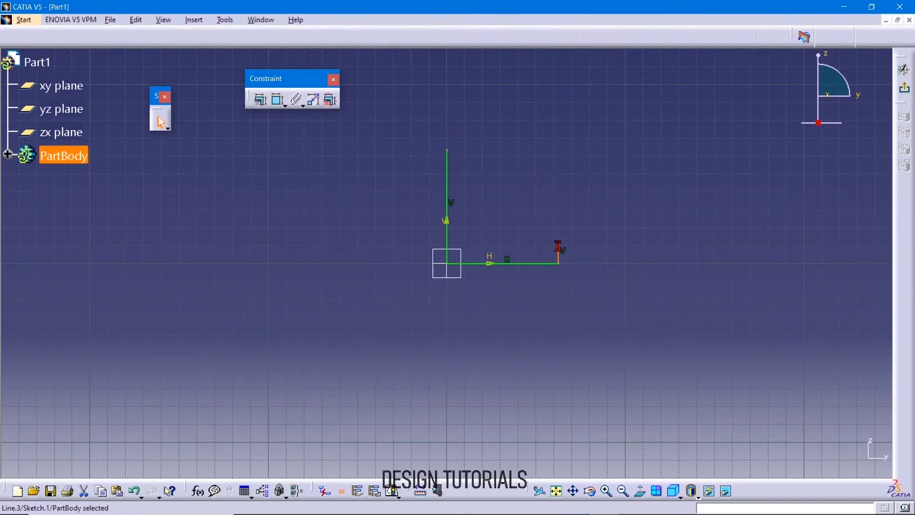
click(384, 38)
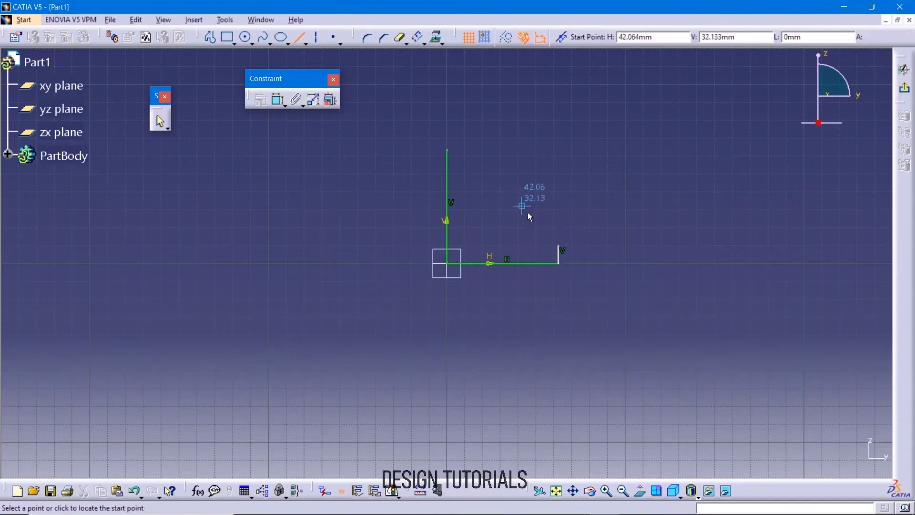
click(562, 247)
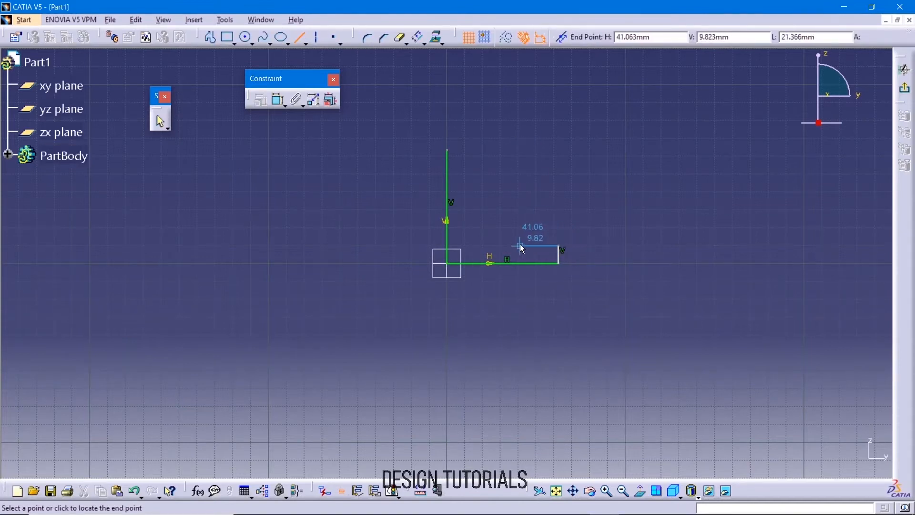
click(521, 245)
- Continue the stepped profile with a vertical line about 11 mm up and a horizontal line about 41 mm outward
click(384, 38)
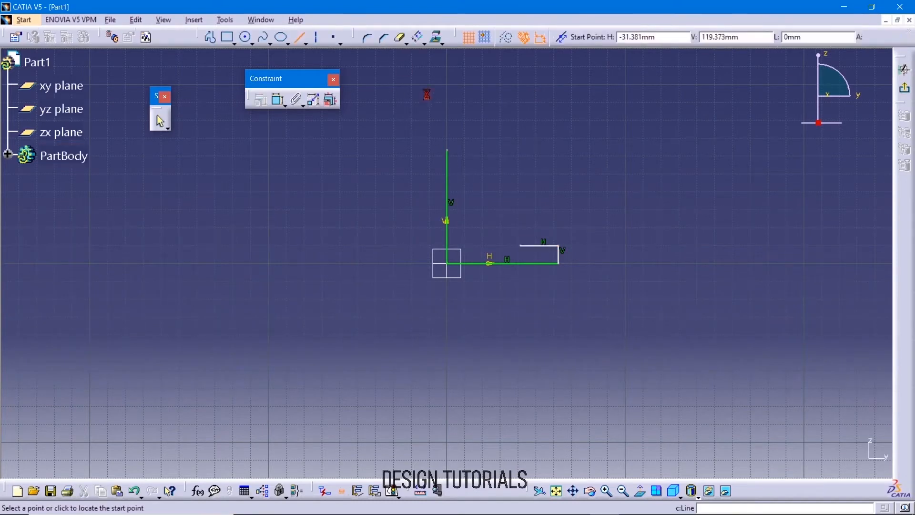
click(521, 246)
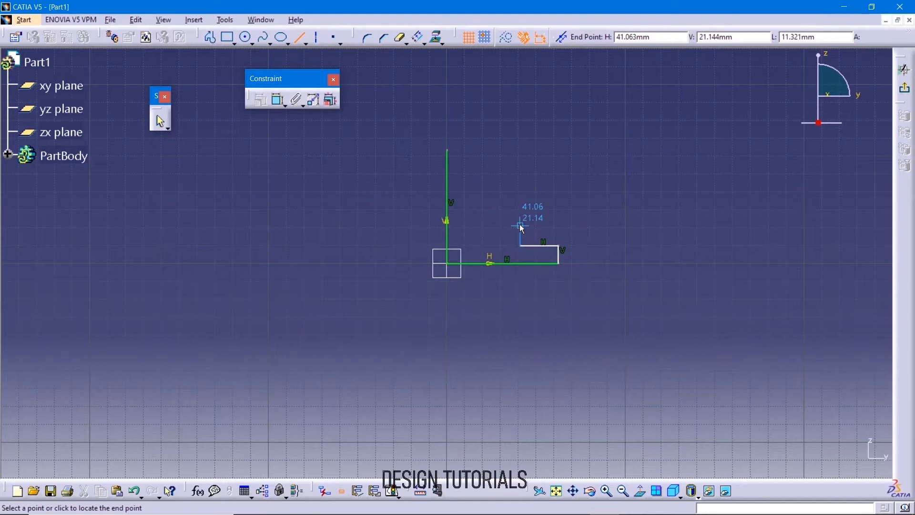
click(521, 225)
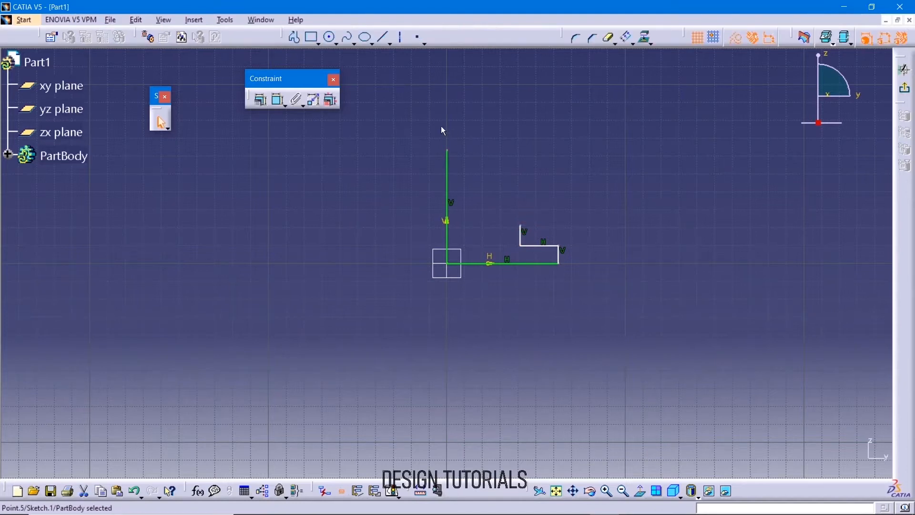
click(384, 40)
click(520, 225)
click(593, 226)
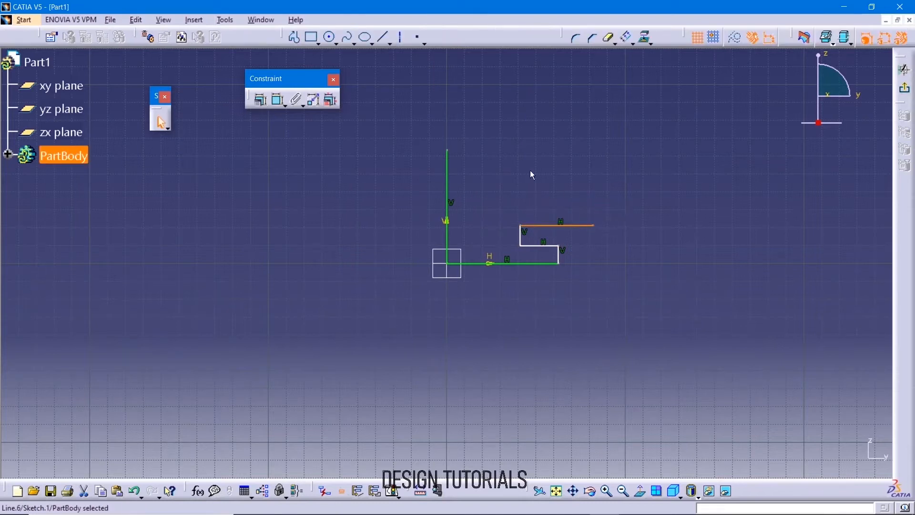
- Draw the profile's top line about 82 mm long and close the outer side with a line from the upper step
click(384, 38)
click(454, 153)
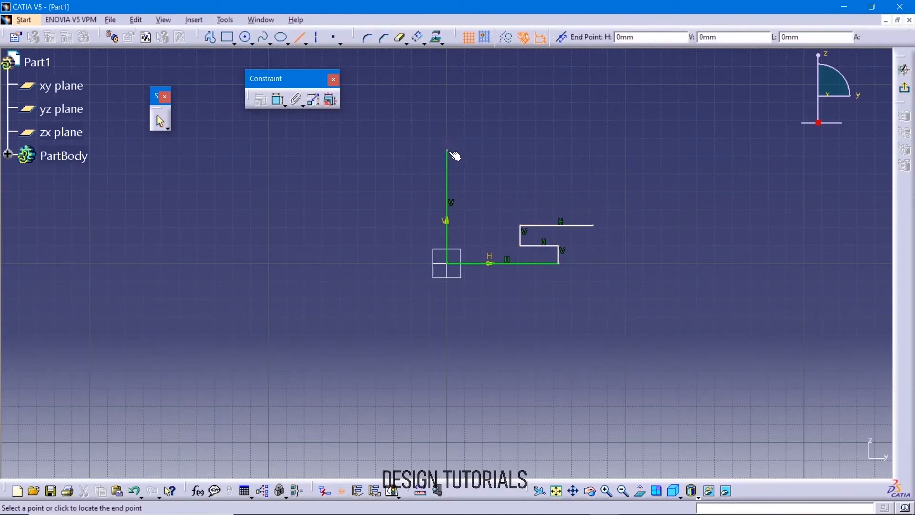
click(592, 150)
click(385, 43)
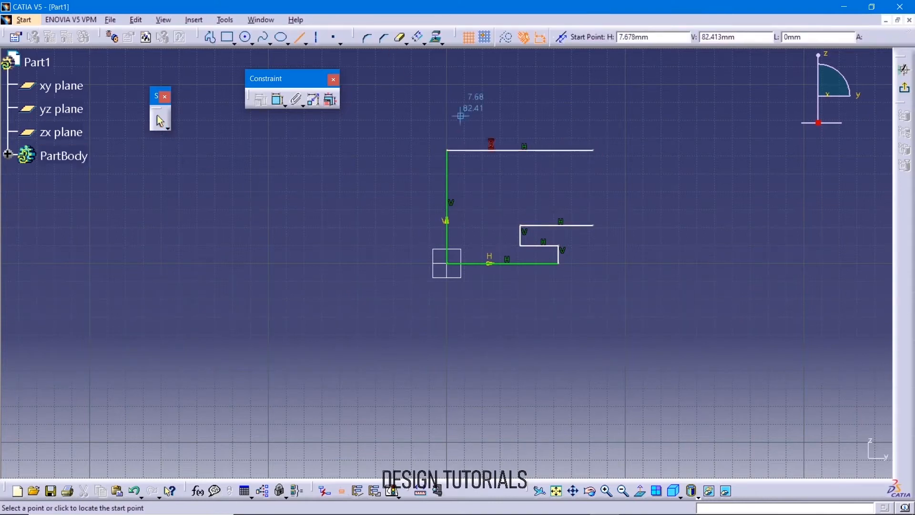
click(594, 226)
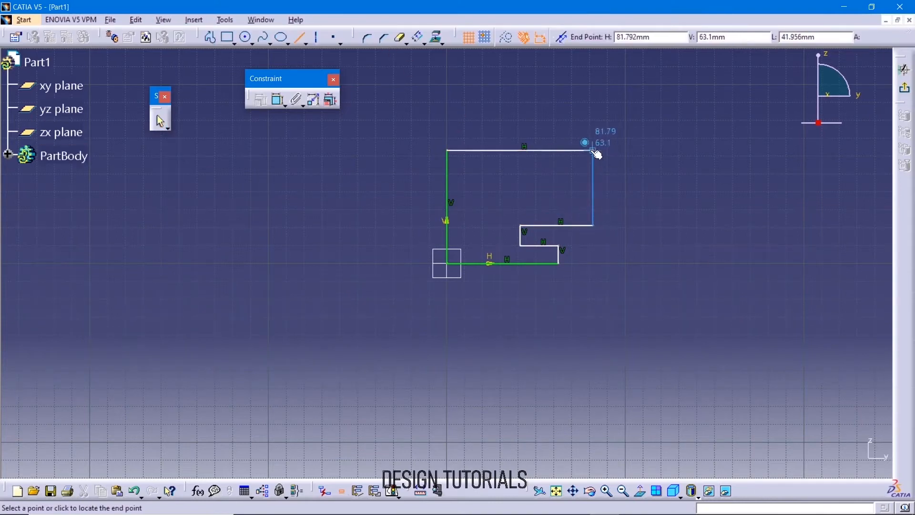
click(592, 150)
click(626, 167)
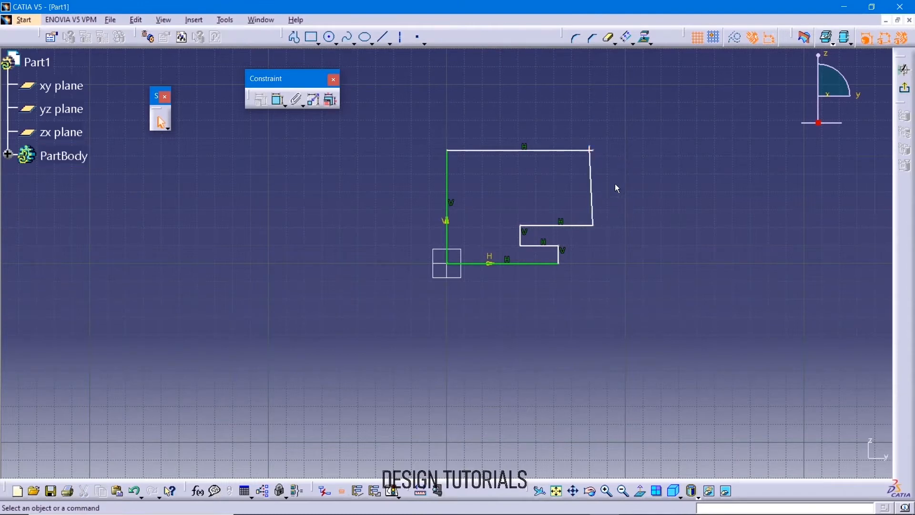
- Apply a vertical constraint to the slanted outer line of the profile
click(593, 193)
click(261, 99)
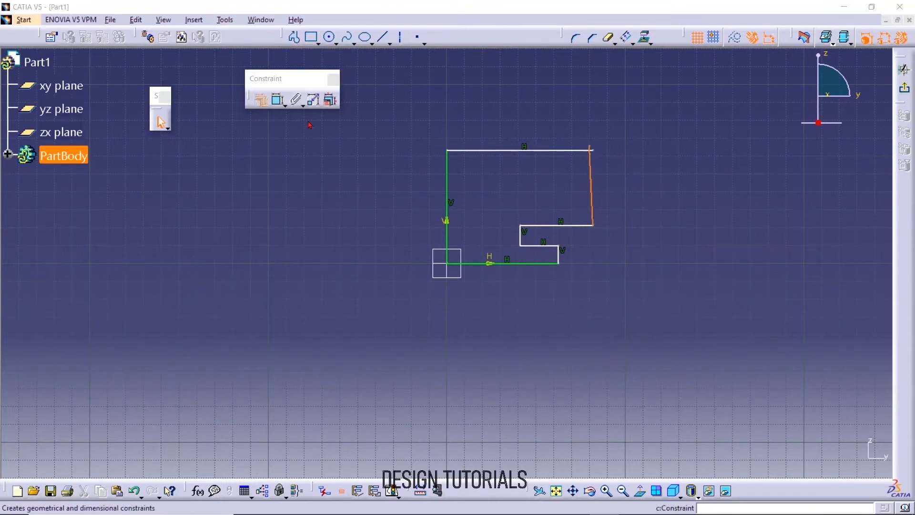
click(854, 347)
click(848, 382)
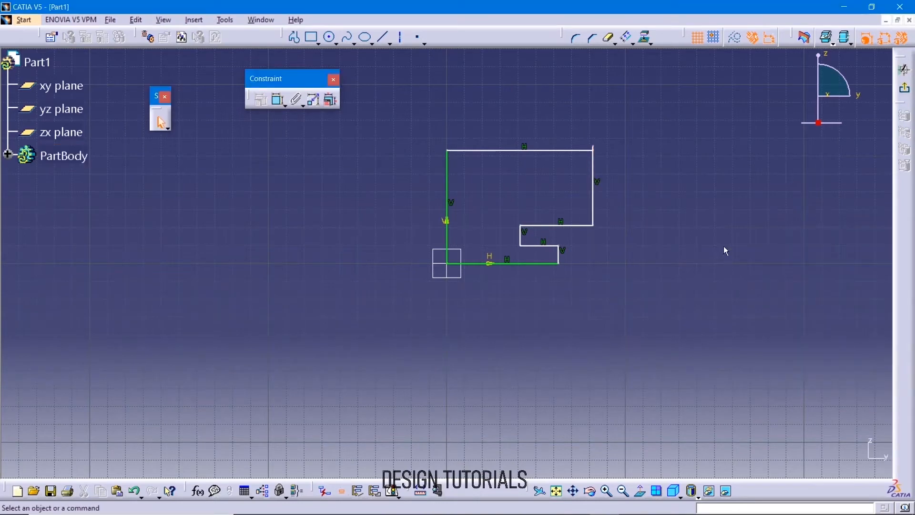
- Trim the excess end of the outer vertical line above the profile's top edge with Quick Trim
click(608, 40)
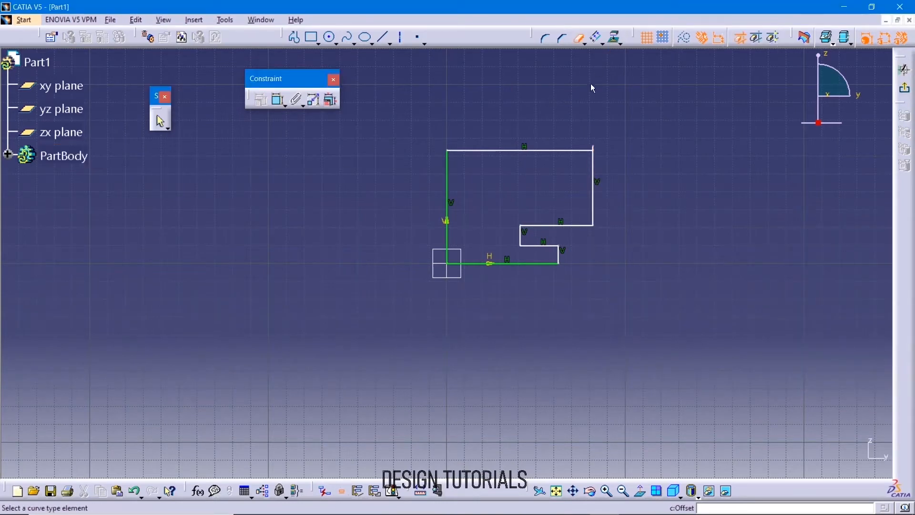
mouse_move(600, 179)
ctrl+middle_down()
mouse_move(592, 150)
mouse_move(652, 121)
mouse_move(522, 235)
mouse_move(558, 220)
mouse_move(615, 164)
mouse_move(465, 312)
ctrl+middle_up()
ctrl+middle_drag(606, 253, 616, 149)
mouse_move(687, 248)
middle_down()
mouse_move(542, 333)
mouse_move(391, 447)
middle_up()
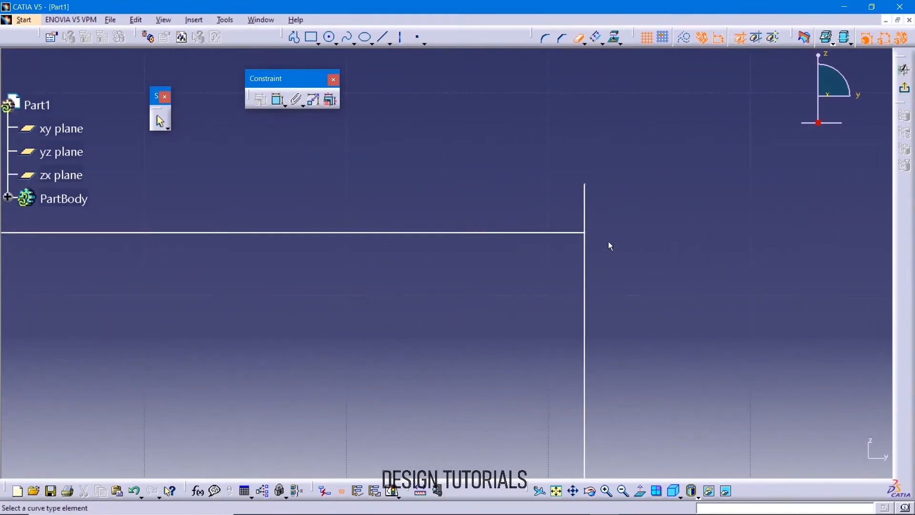
click(585, 202)
ctrl+middle_drag(600, 280, 606, 178)
middle_drag(805, 247, 504, 313)
scroll(533, 300, up, 1)
mouse_move(551, 286)
ctrl+middle_down()
mouse_move(568, 210)
mouse_move(537, 396)
ctrl+middle_up()
mouse_move(562, 264)
ctrl+middle_down()
mouse_move(556, 433)
mouse_move(531, 333)
mouse_move(546, 390)
ctrl+middle_up()
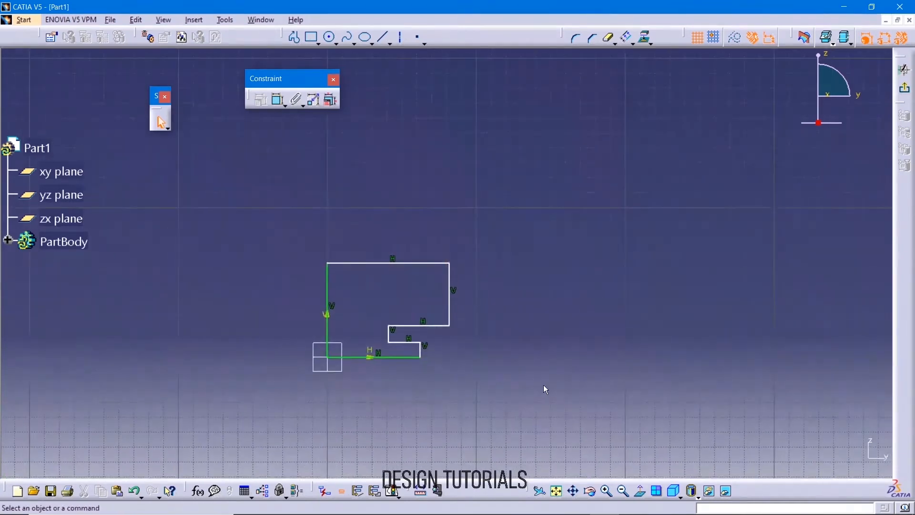
- Dimension the distance from the axis-side vertical line to the short recessed vertical line and set it to 17 mm
click(279, 100)
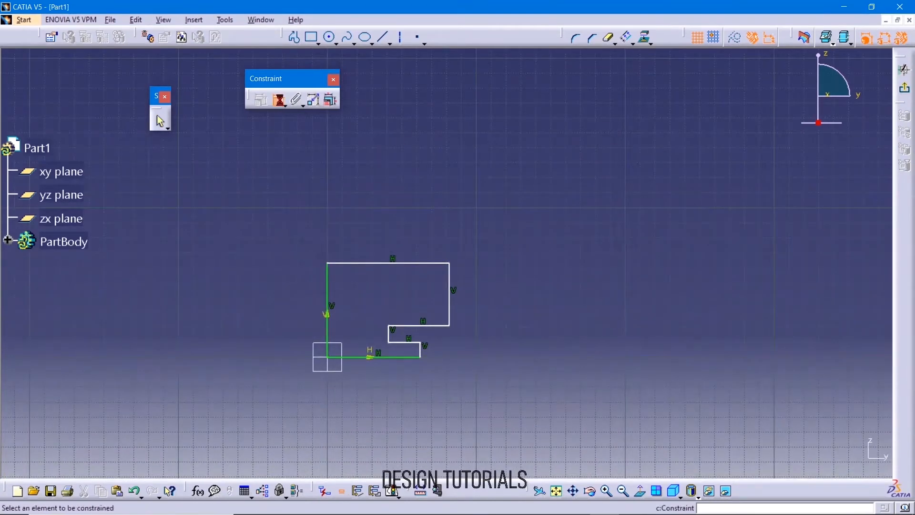
click(328, 328)
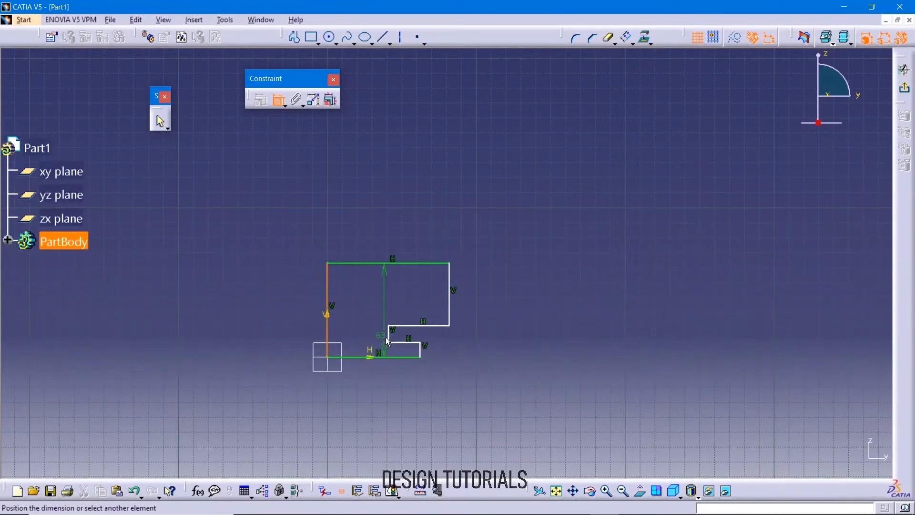
click(389, 335)
click(374, 329)
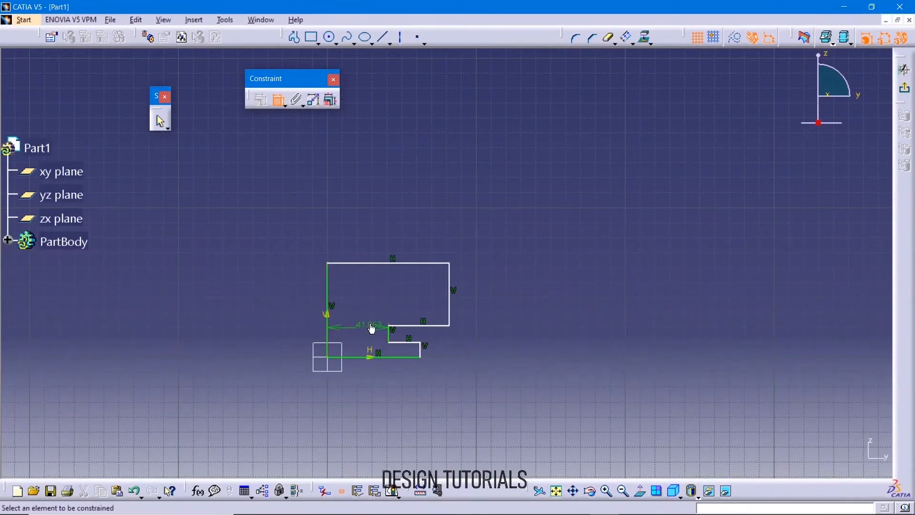
double_click(375, 328)
text(17)
key(Return)
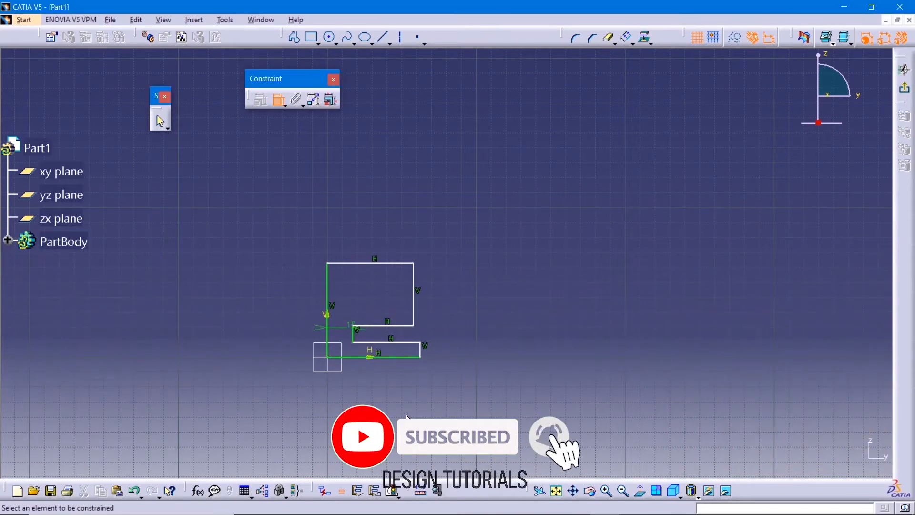
- Dimension the bottom horizontal line's length and set it to 20 mm
click(405, 358)
click(405, 385)
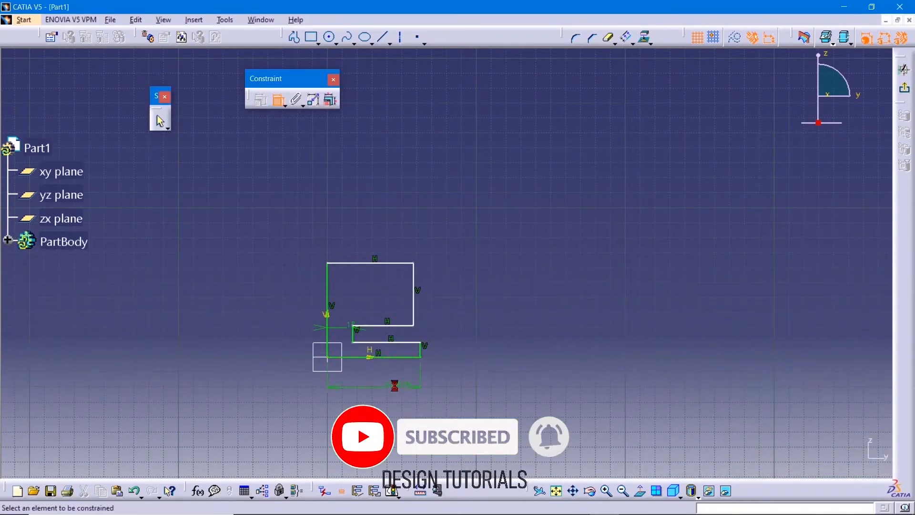
double_click(398, 384)
text(20)
key(Return)
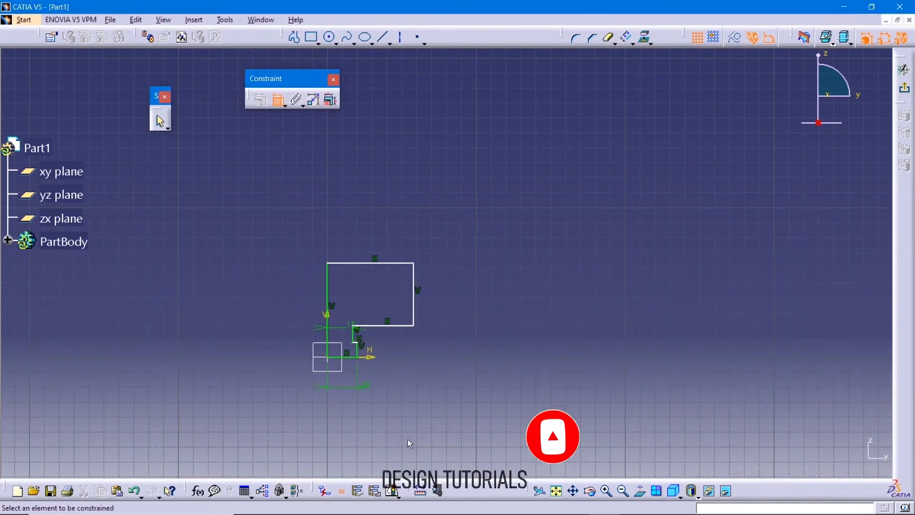
- Dimension the width between the profile's axis-side line and outer vertical line and set it to 31 mm
click(327, 294)
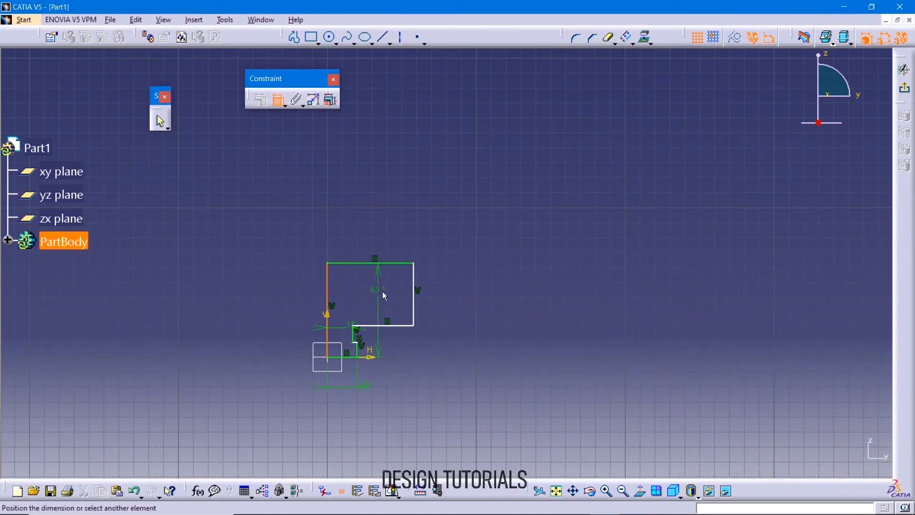
click(415, 291)
click(377, 287)
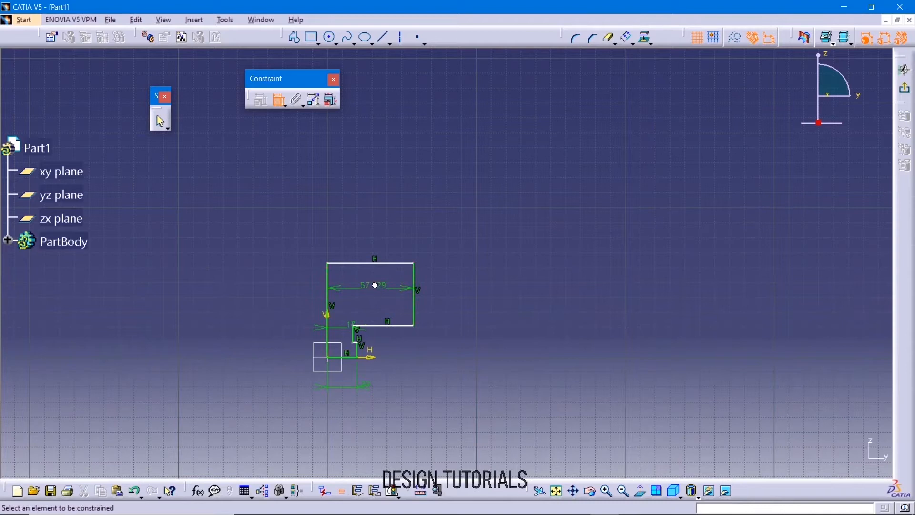
double_click(378, 287)
text(31mm)
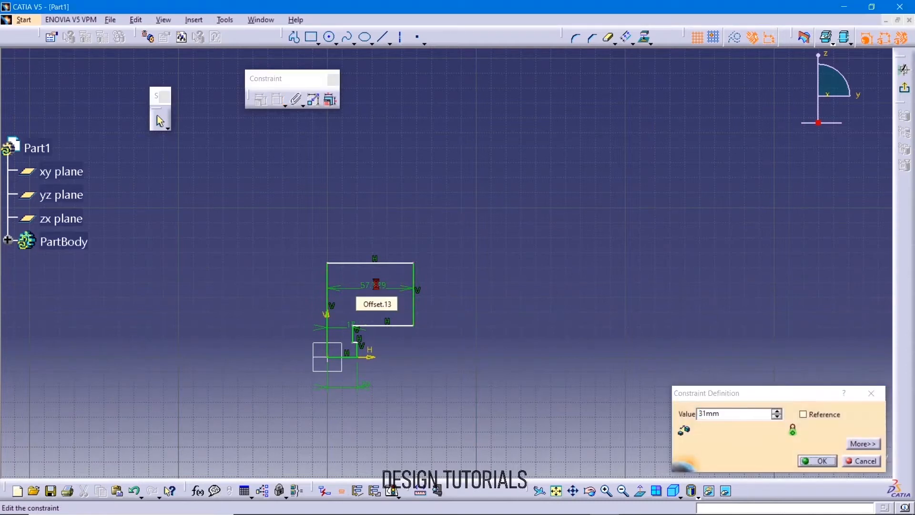
key(Return)
- Dimension the short vertical line at the base of the profile and set its height to 2 mm
click(358, 350)
double_click(422, 350)
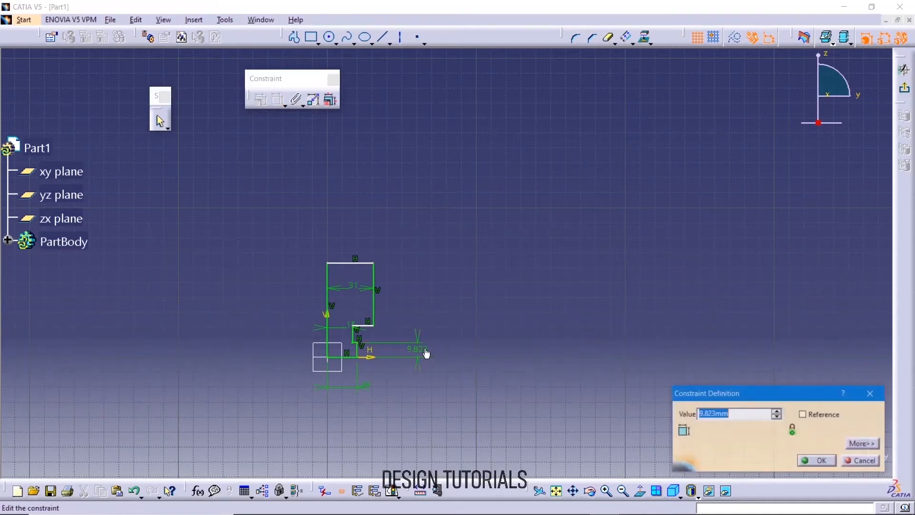
text(2)
key(Return)
- Dimension the height from the bottom line to the upper step's horizontal line and set it to 5 mm
mouse_move(355, 373)
middle_down()
mouse_move(366, 374)
mouse_move(370, 300)
middle_up()
middle_drag(353, 391, 658, 210)
mouse_move(590, 327)
middle_down()
mouse_move(602, 299)
mouse_move(715, 244)
mouse_move(671, 290)
middle_up()
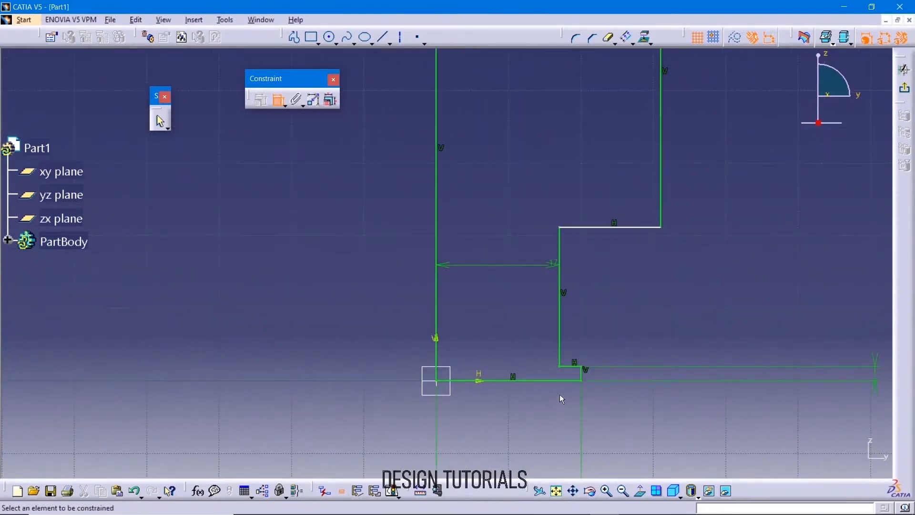
click(567, 380)
click(629, 227)
click(803, 292)
double_click(811, 295)
text(5)
key(Return)
mouse_move(752, 294)
middle_down()
mouse_move(725, 250)
mouse_move(725, 306)
middle_up()
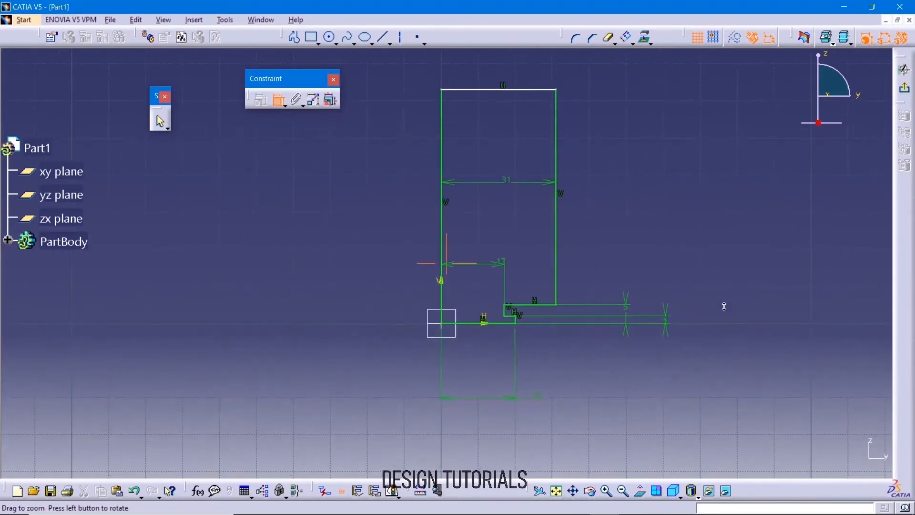
- Dimension the profile's overall height from the bottom line to the top horizontal line and set it to 13 mm
click(531, 90)
click(500, 328)
click(725, 204)
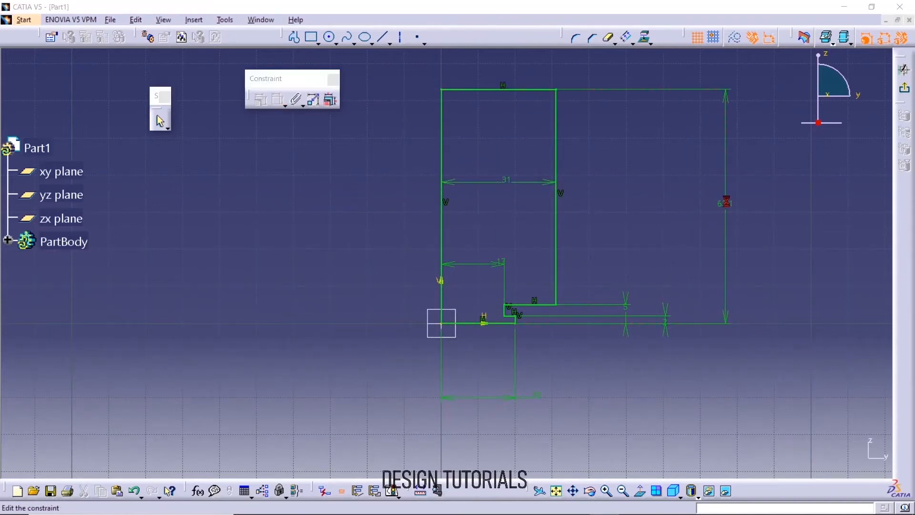
double_click(725, 201)
text(13)
key(Return)
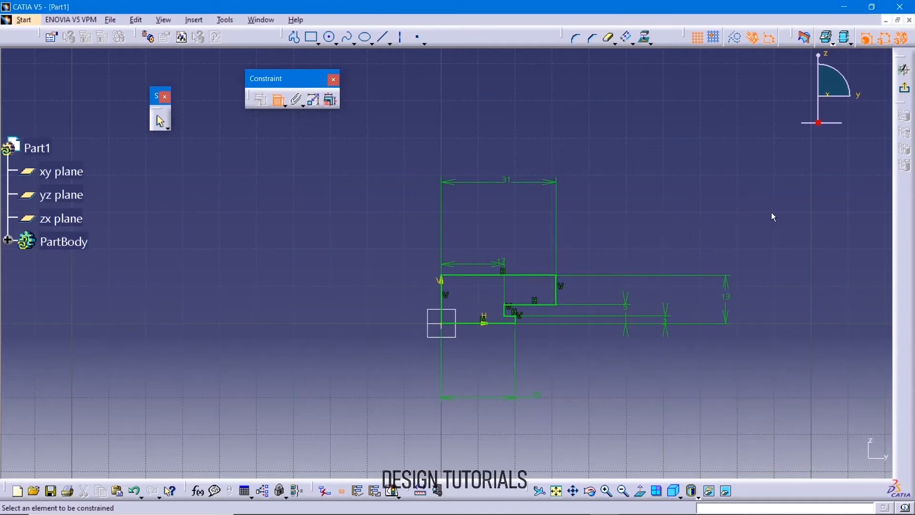
- Exit the sketch and revolve the profile into a 360-degree Shaft about its vertical line through the origin
click(905, 69)
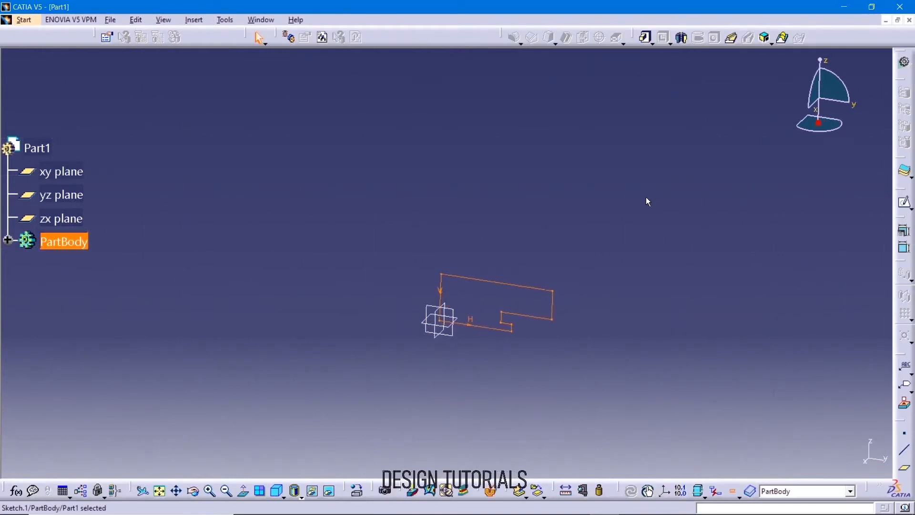
click(682, 38)
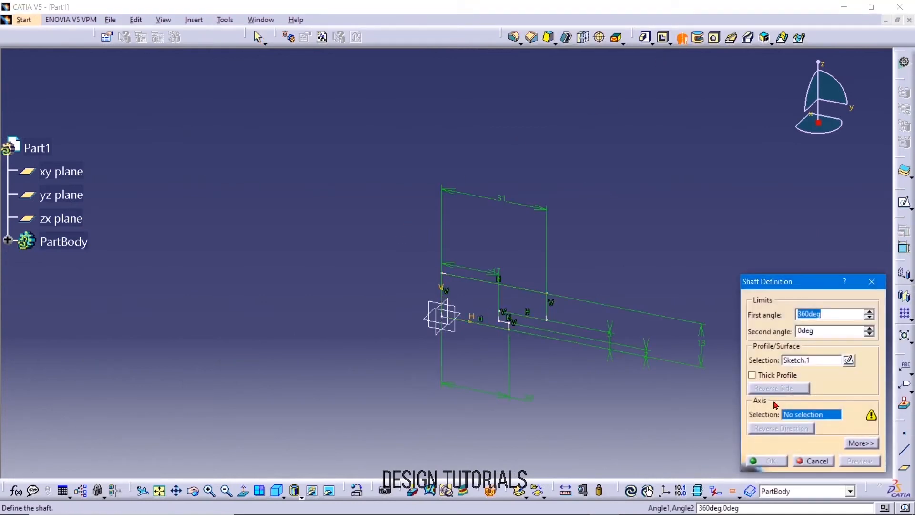
right_click(809, 418)
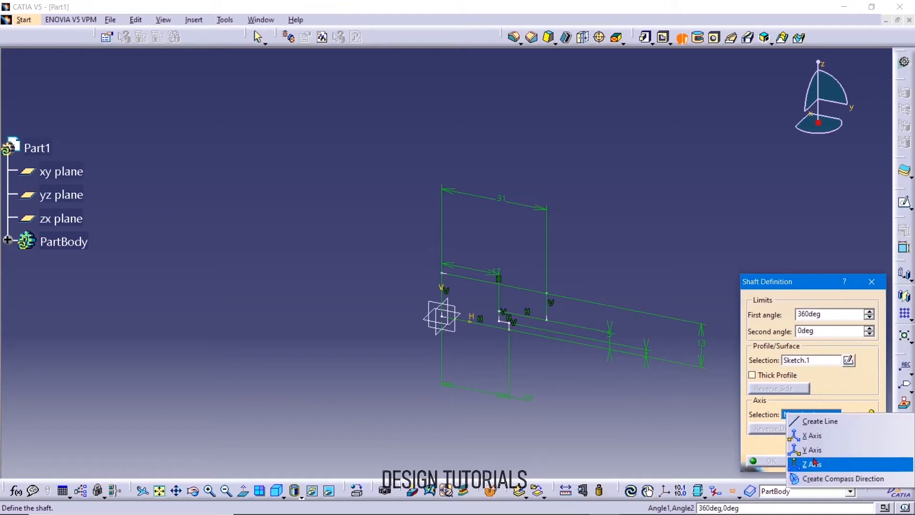
click(537, 220)
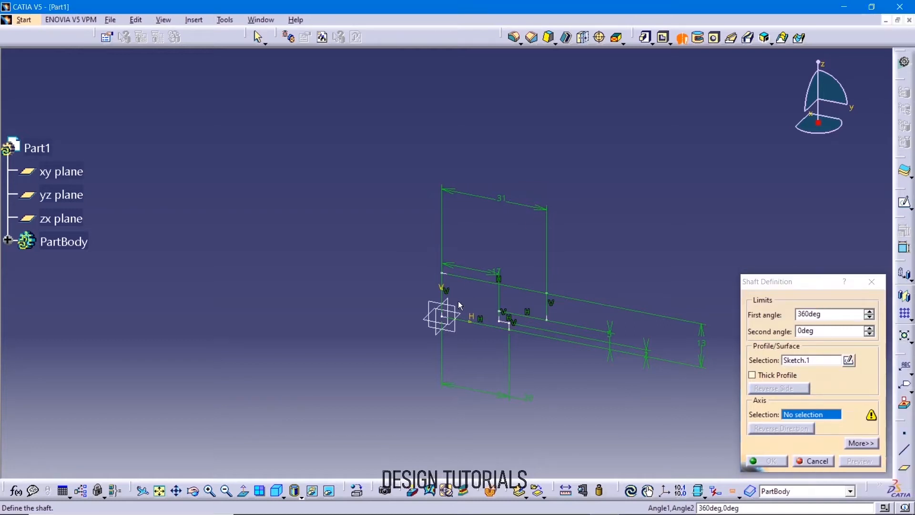
mouse_move(453, 424)
ctrl+middle_down()
mouse_move(462, 360)
mouse_move(416, 209)
ctrl+middle_up()
scroll(408, 215, up, 1)
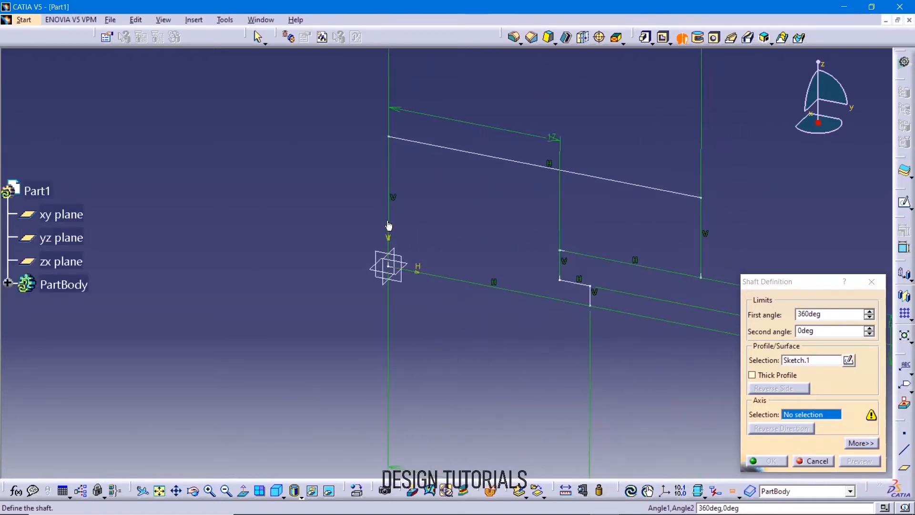
double_click(391, 209)
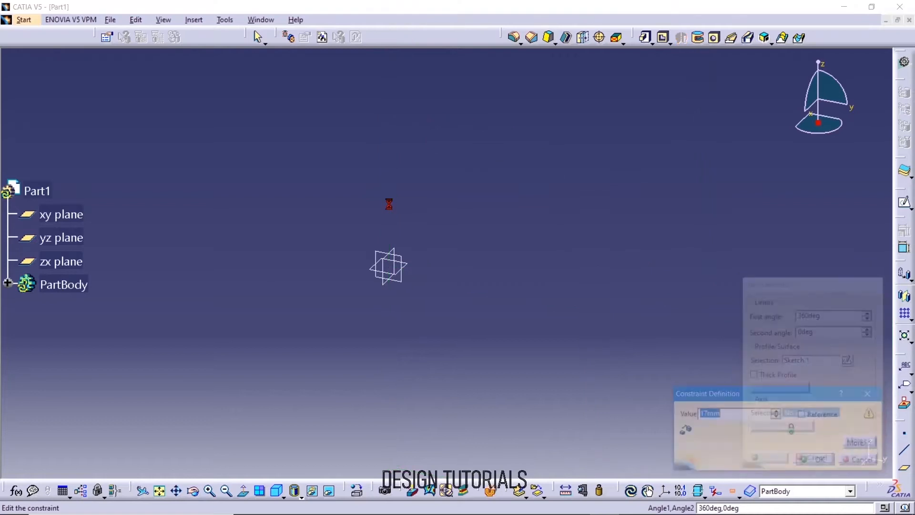
click(862, 461)
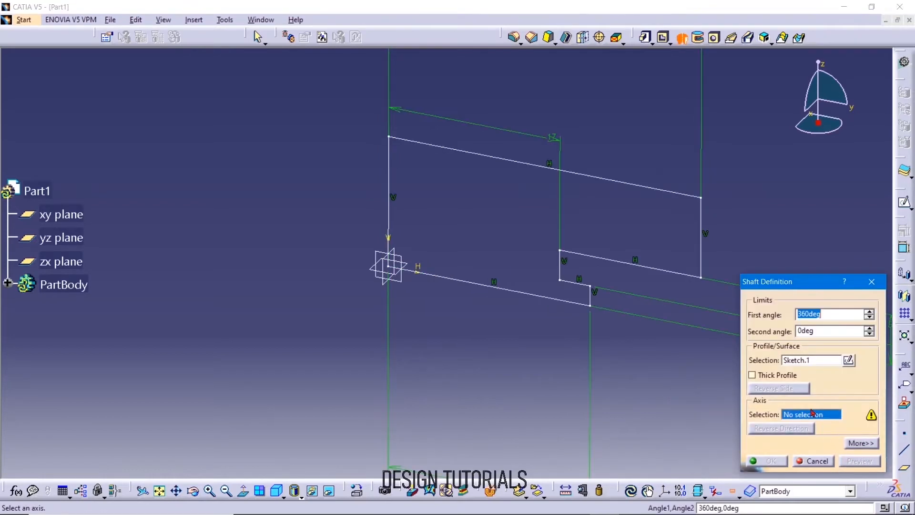
click(391, 207)
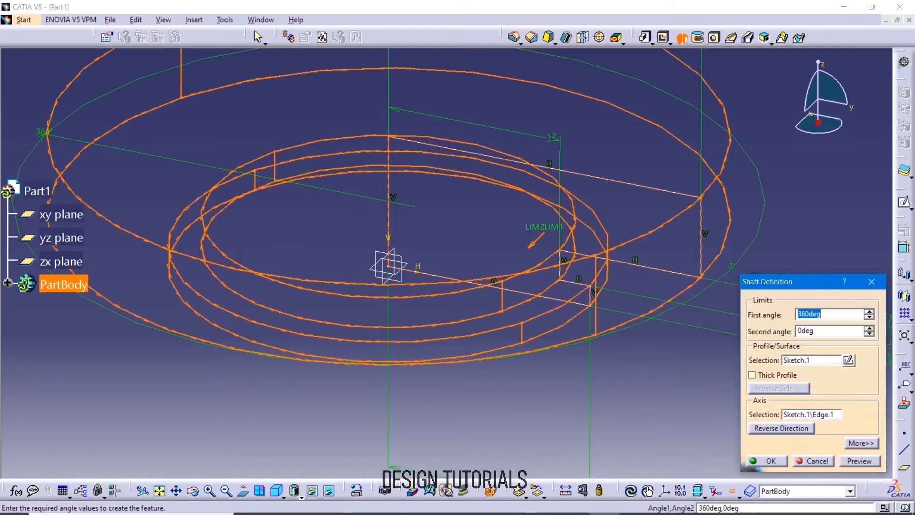
click(773, 461)
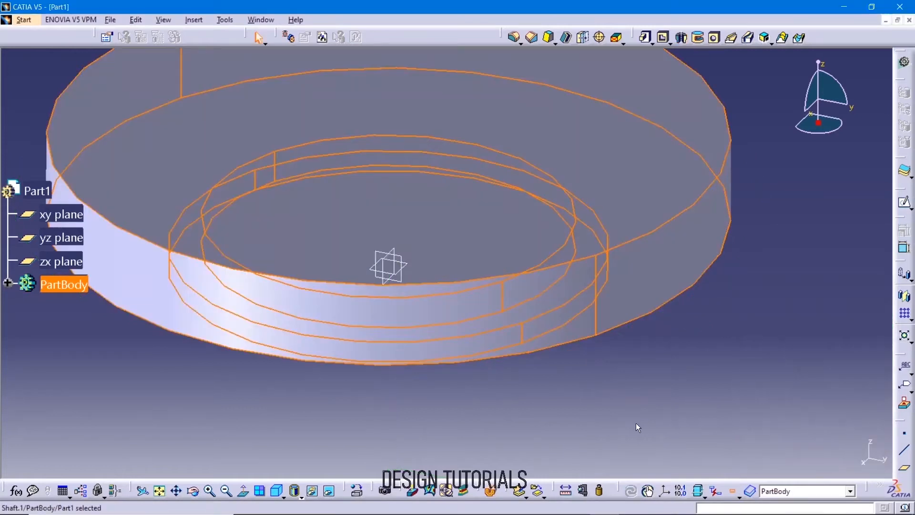
middle_drag(659, 429, 540, 356)
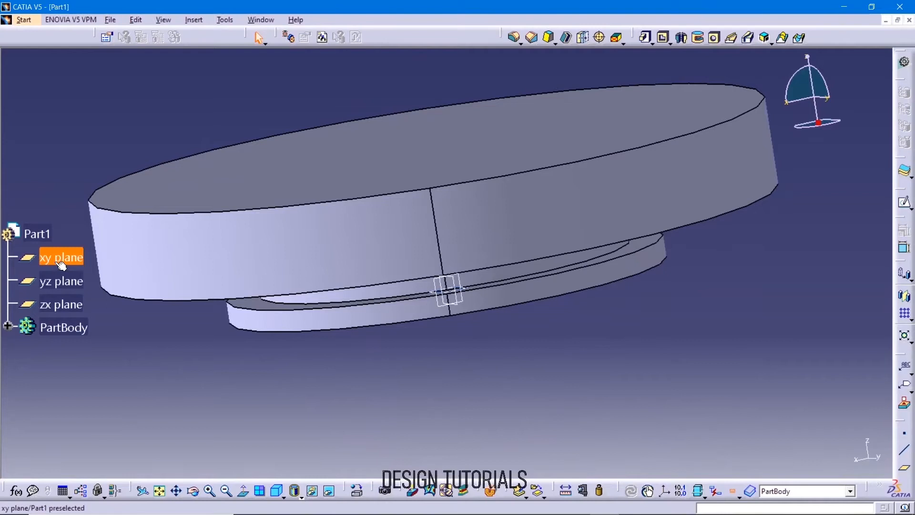
click(60, 285)
click(904, 205)
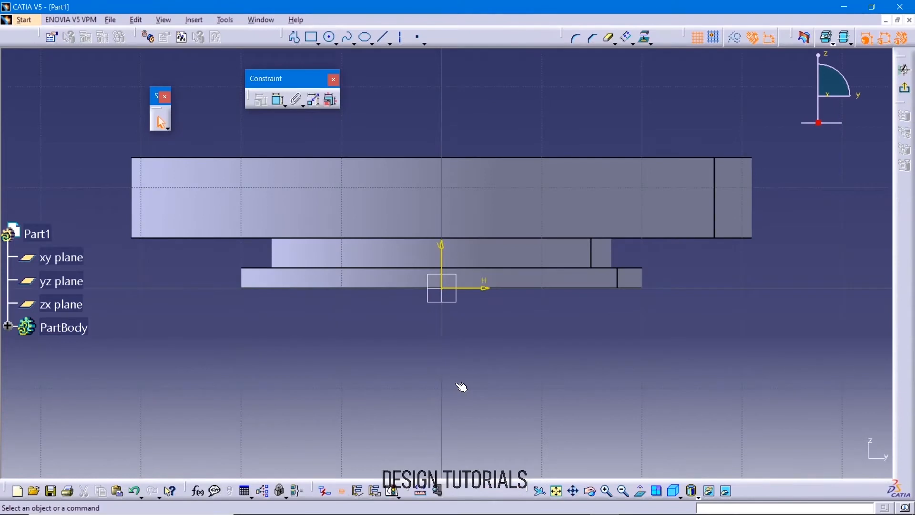
mouse_move(533, 364)
middle_down()
mouse_move(529, 394)
mouse_move(531, 327)
mouse_move(463, 393)
mouse_move(541, 351)
middle_up()
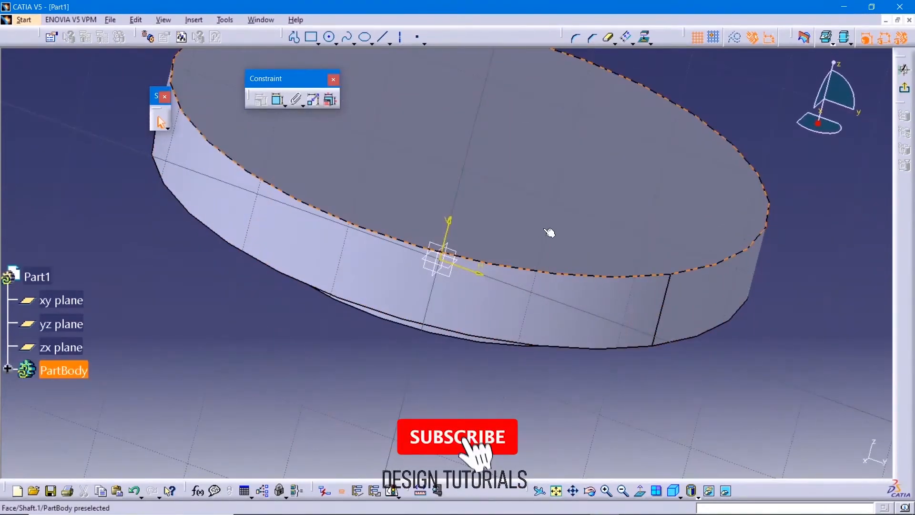
click(551, 228)
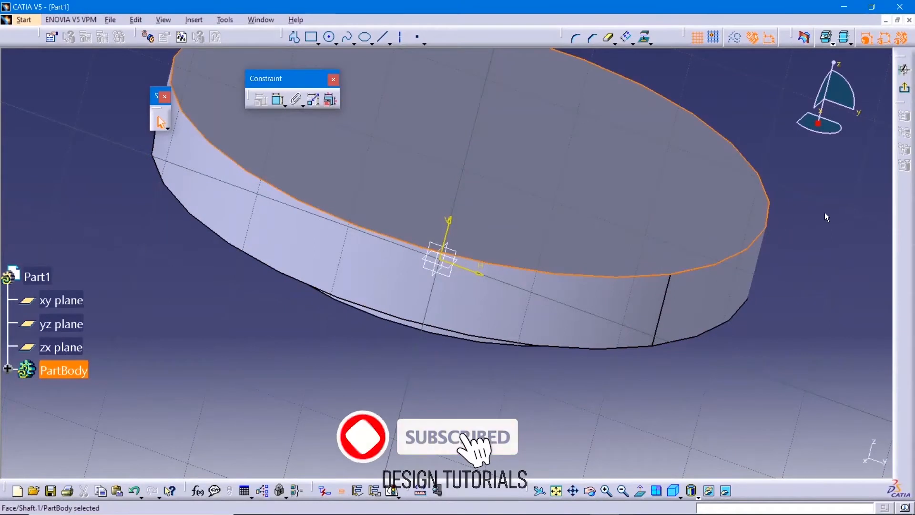
click(904, 87)
- Start a sketch on the flat top face of the large disc and project the disc's circular edge into it
click(609, 119)
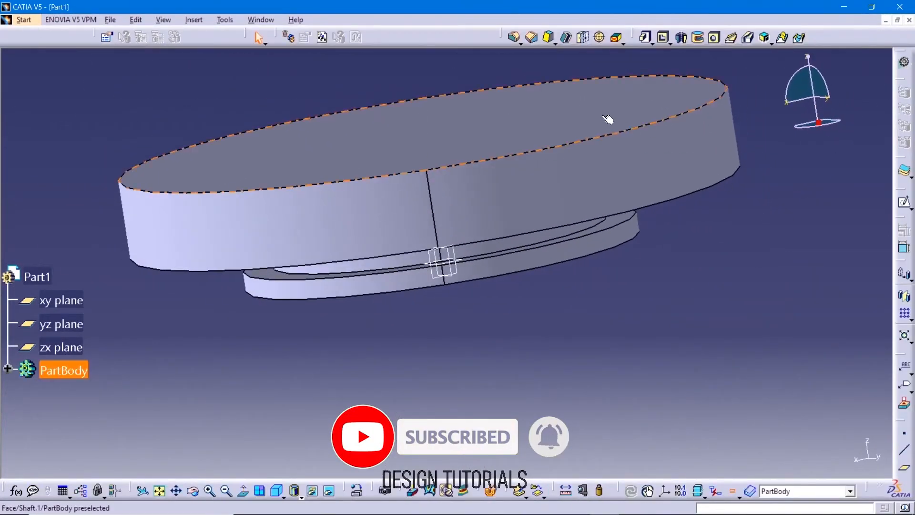
click(904, 203)
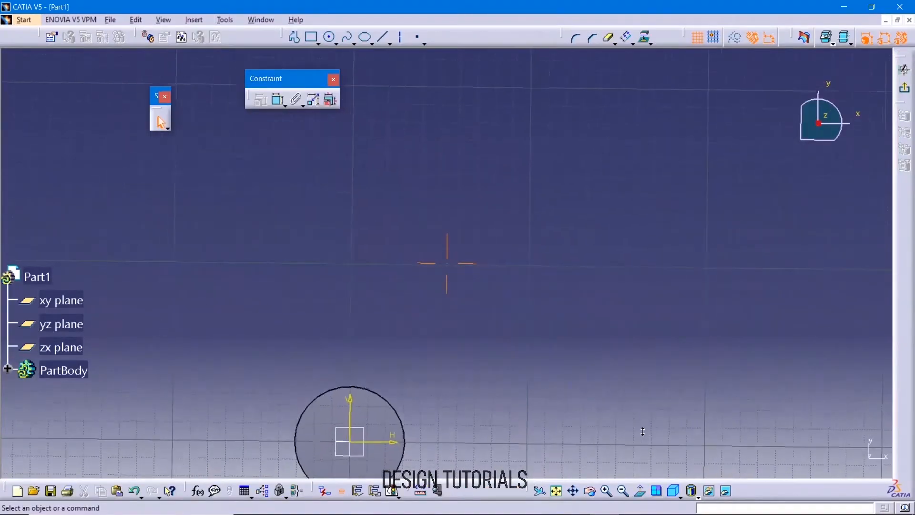
middle_drag(646, 368, 713, 180)
mouse_move(580, 282)
ctrl+middle_down()
mouse_move(591, 225)
mouse_move(625, 191)
mouse_move(641, 319)
ctrl+middle_up()
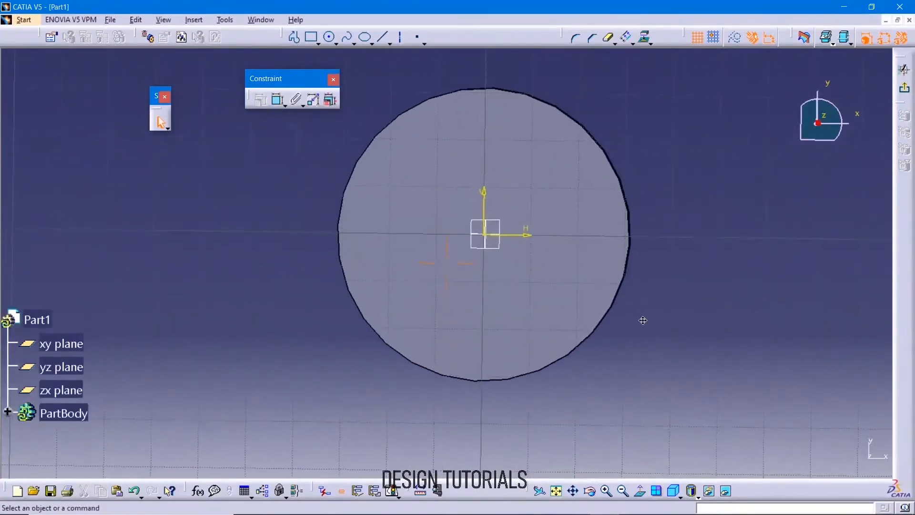
click(645, 38)
click(550, 101)
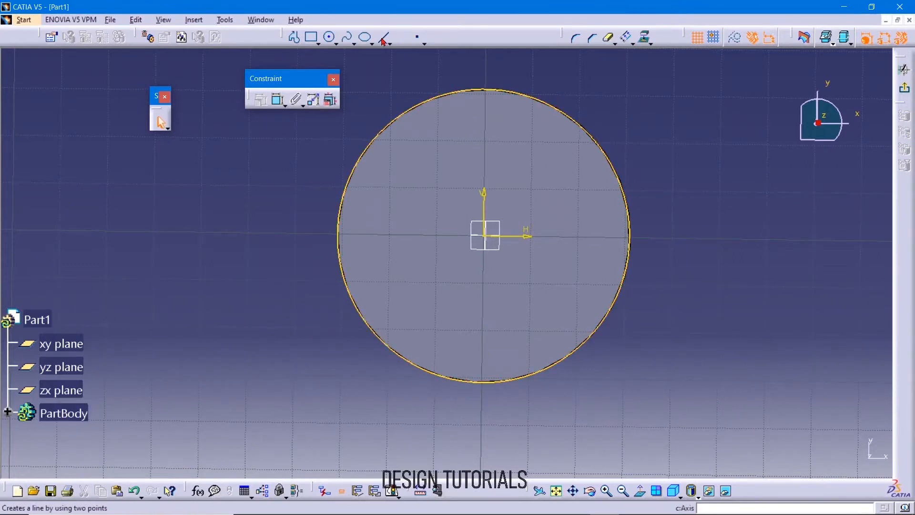
- Draw two lines from the origin past the circle, one vertically upward and one slanting down to the left
click(385, 38)
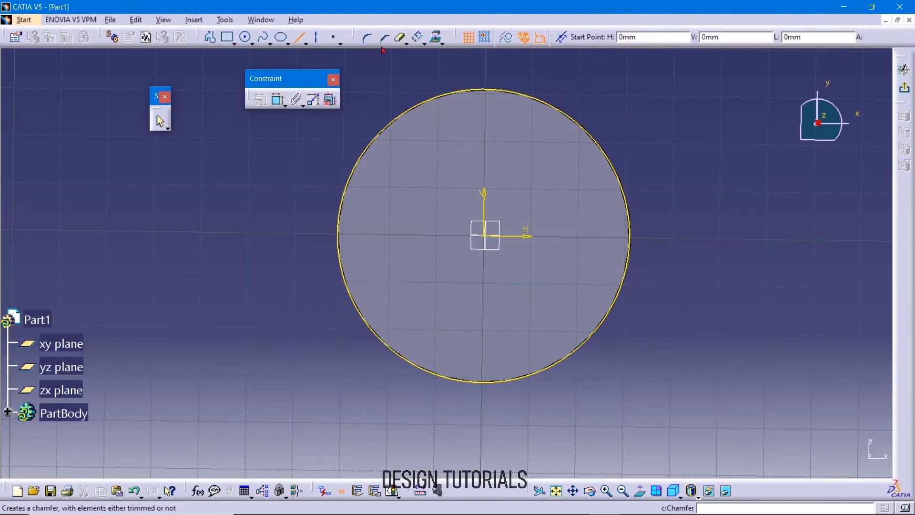
click(489, 242)
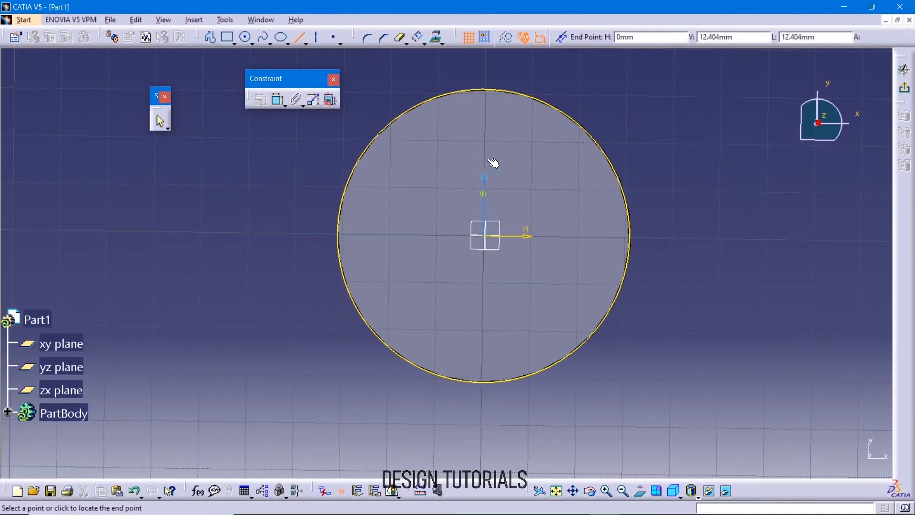
click(486, 72)
click(384, 37)
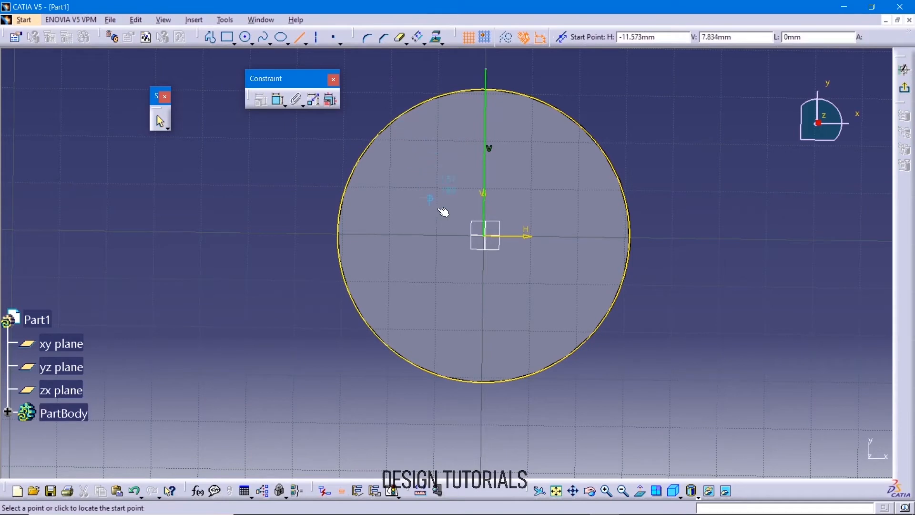
click(490, 240)
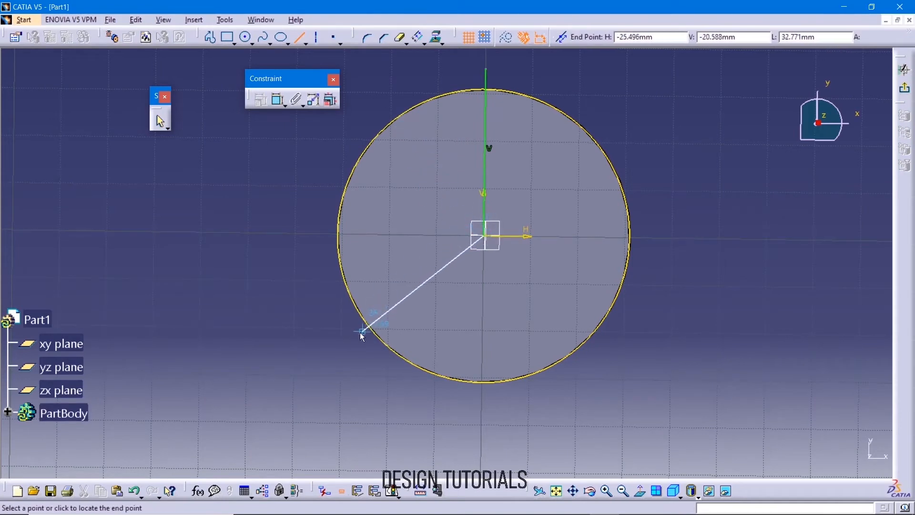
click(346, 350)
- Dimension the angle between the vertical line and the slanted line from the origin, and edit its value
click(278, 100)
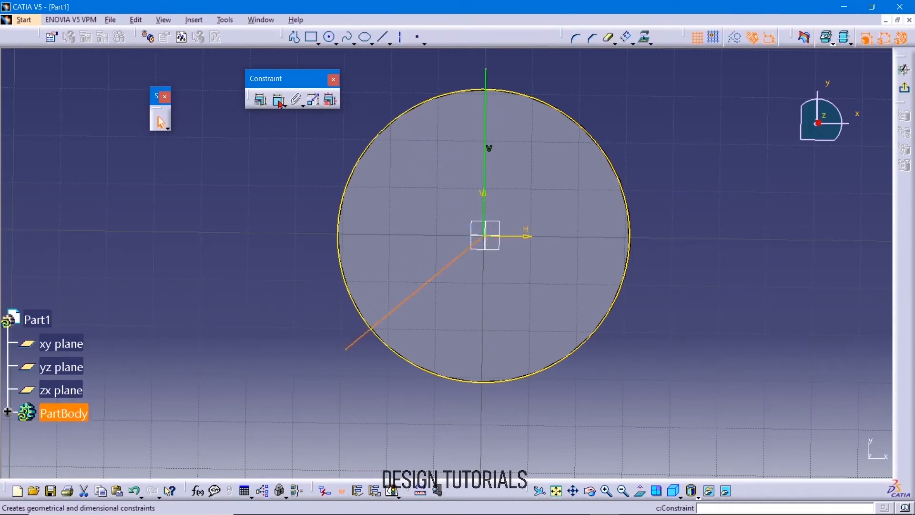
click(476, 119)
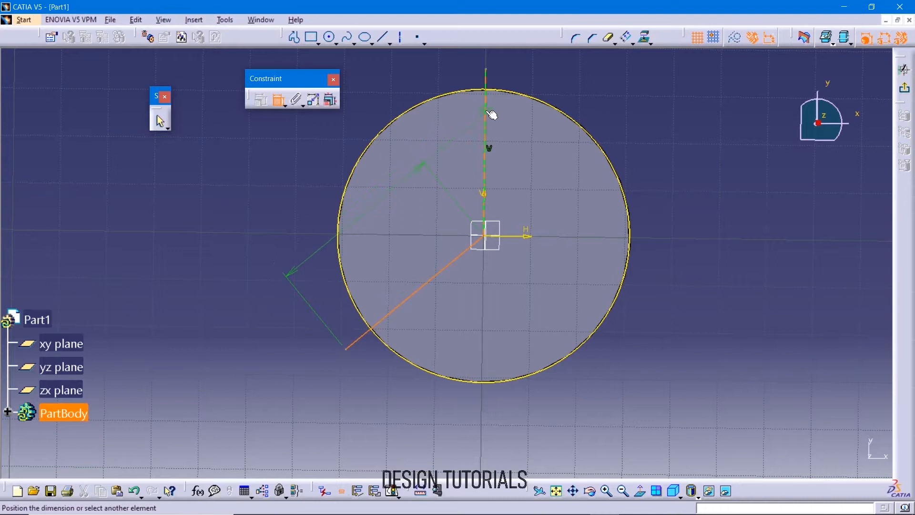
click(435, 188)
double_click(432, 189)
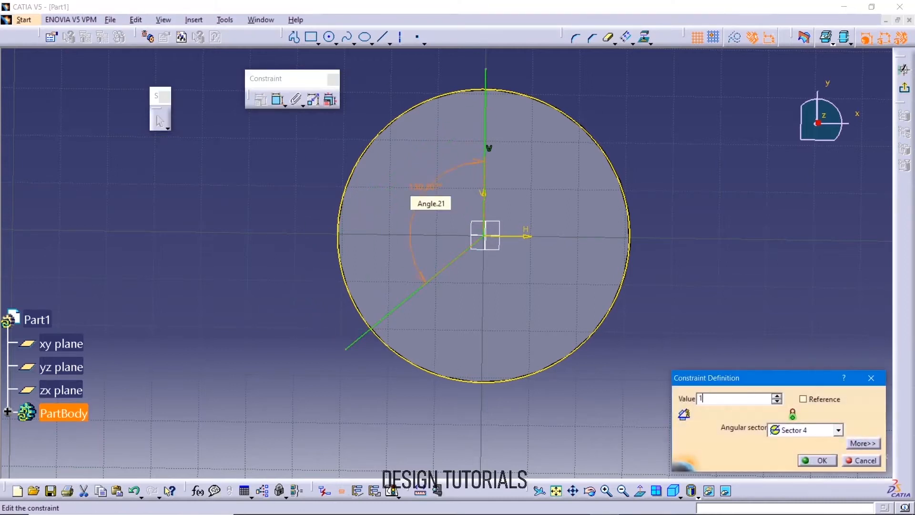
key(Return)
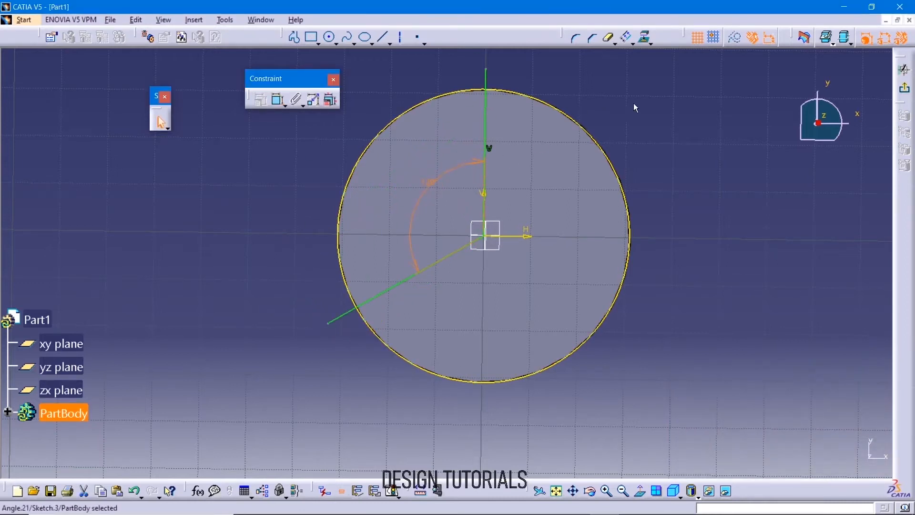
- Offset the vertical line to the left, keeping the copy crossing the circle's upper edge
click(627, 38)
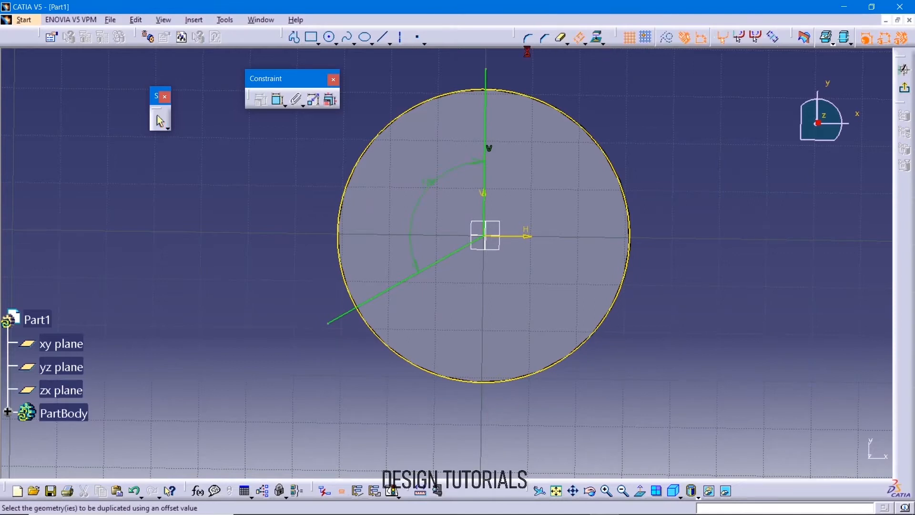
click(486, 77)
click(416, 81)
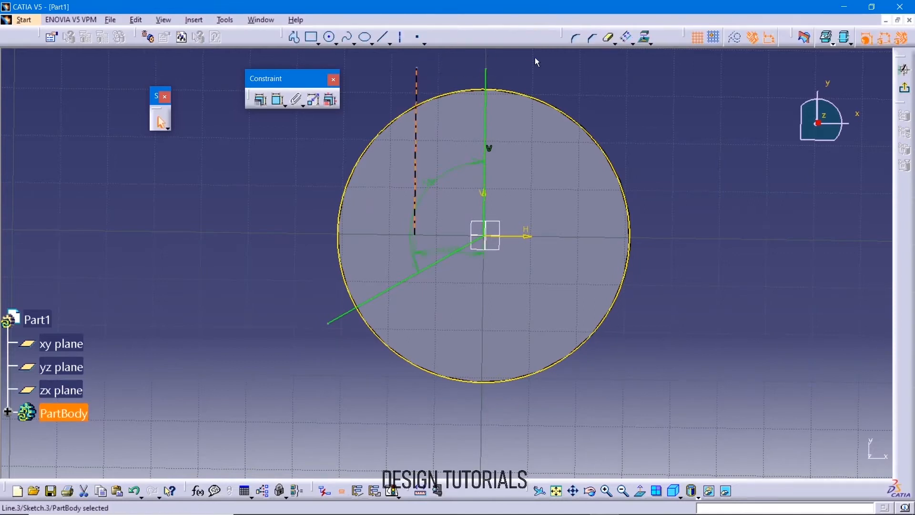
click(628, 38)
click(326, 323)
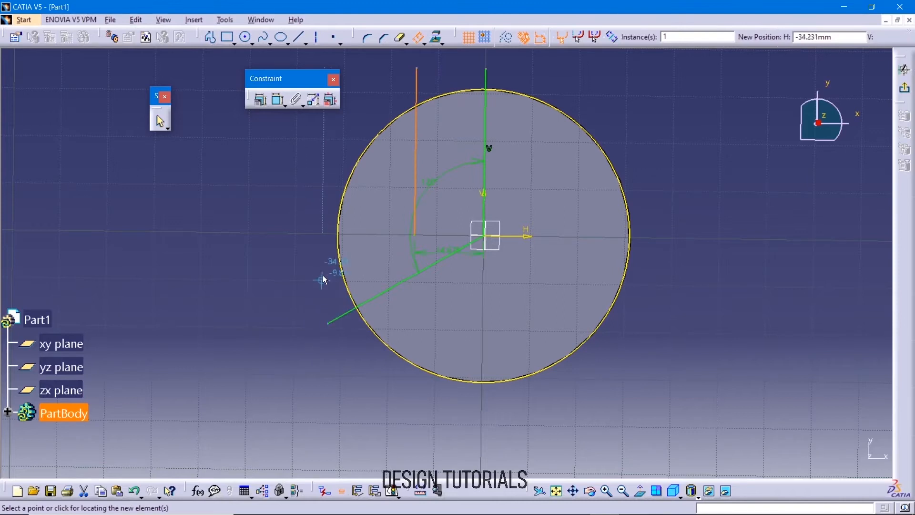
click(322, 269)
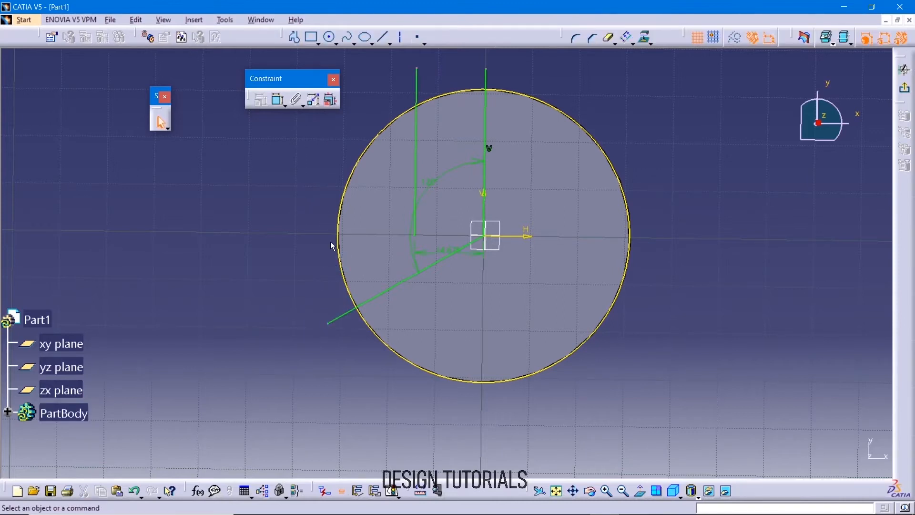
- Offset the slanted line up and to the left so the copy crosses the offset vertical line
click(622, 43)
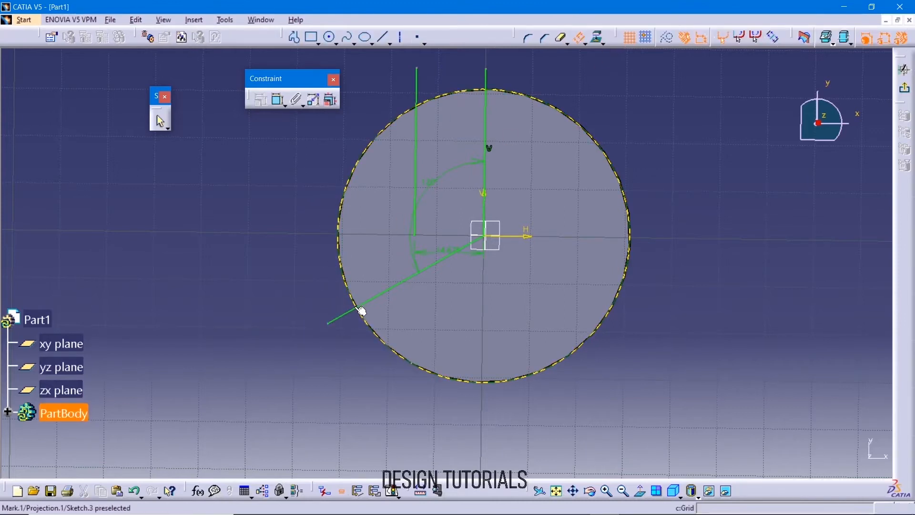
click(369, 301)
click(339, 260)
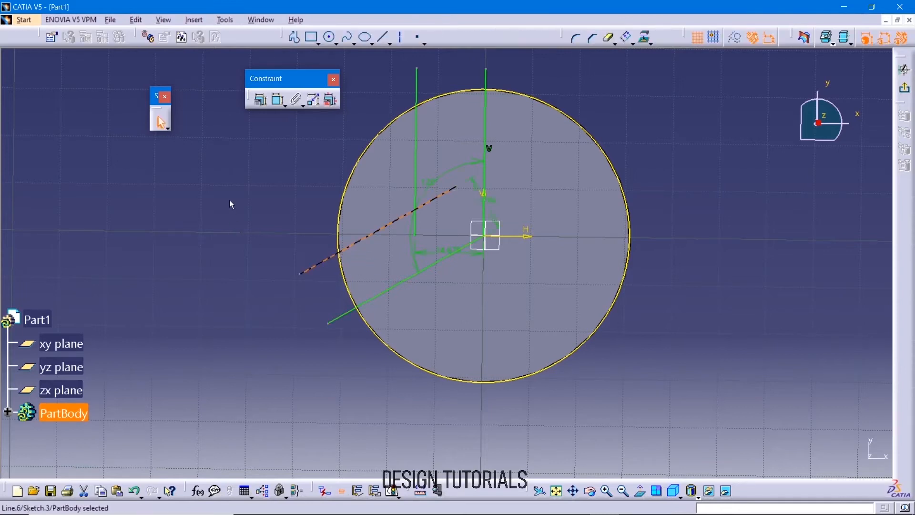
- Set the offset distance between the two vertical lines to 10 mm
scroll(471, 210, up, 5)
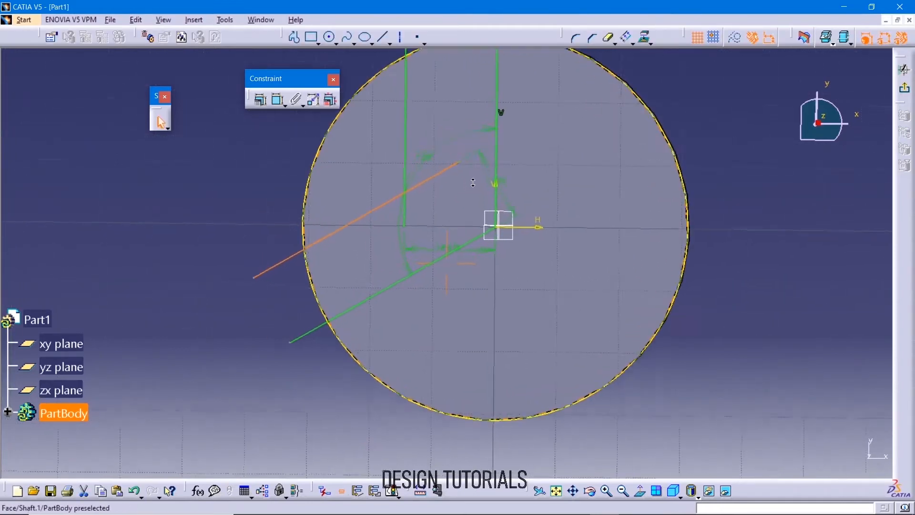
double_click(442, 240)
text(10)
key(Return)
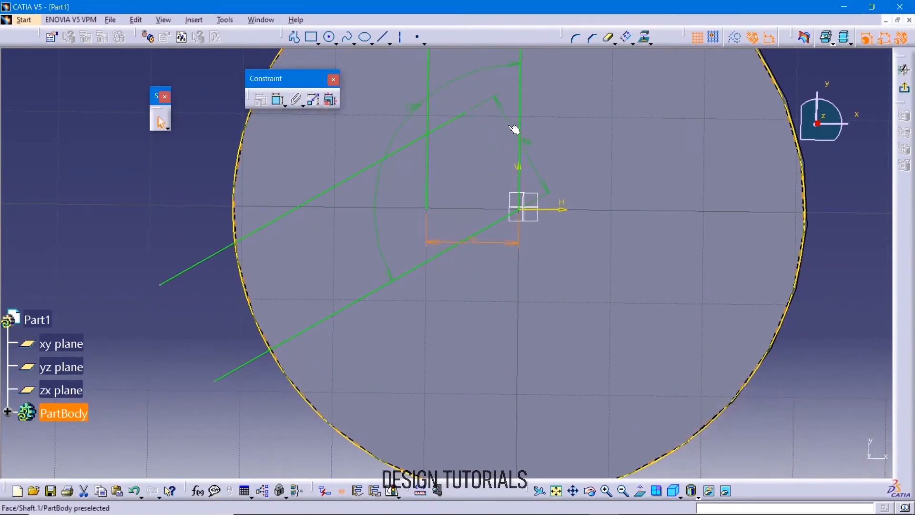
- Set the offset distance between the two slanted lines to 10 mm
double_click(506, 115)
text(10)
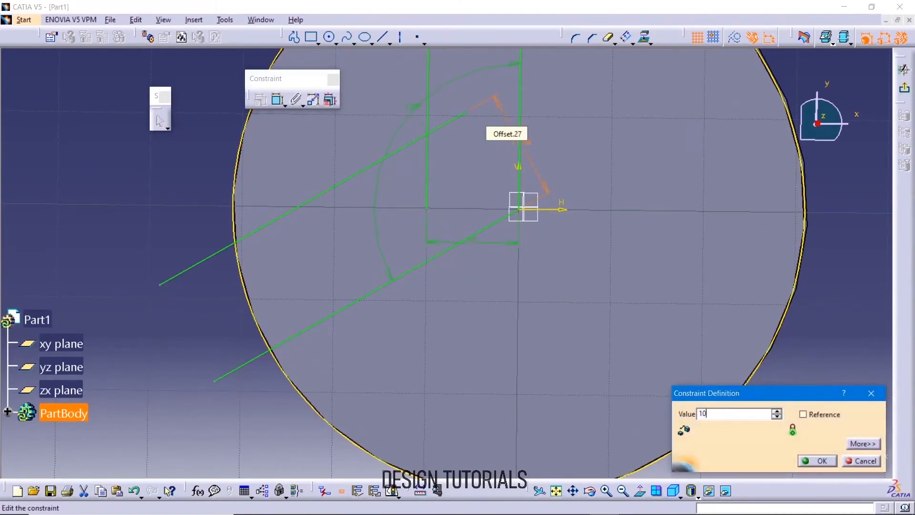
key(Return)
- Quick Trim the ends of the offset vertical and offset slanted lines that extend beyond their intersection
click(646, 37)
click(519, 122)
click(579, 37)
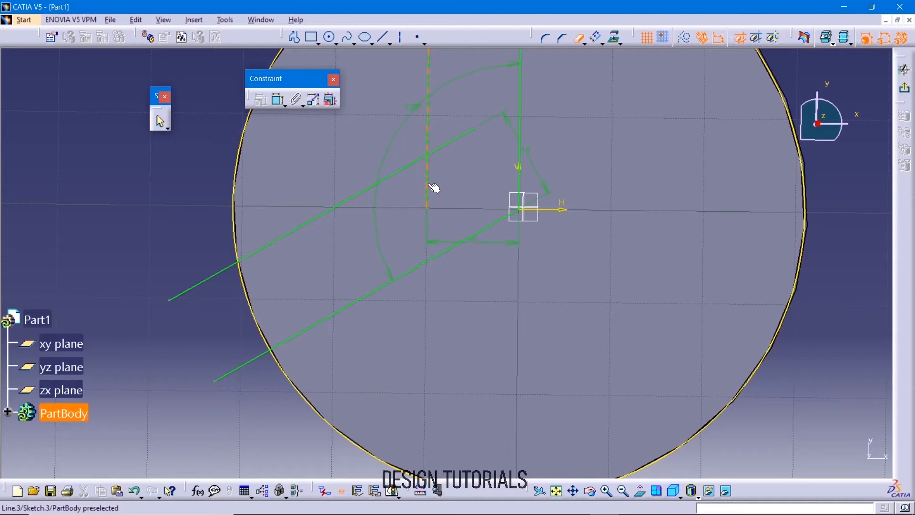
click(465, 134)
mouse_move(484, 149)
middle_down()
mouse_move(476, 153)
mouse_move(480, 219)
middle_up()
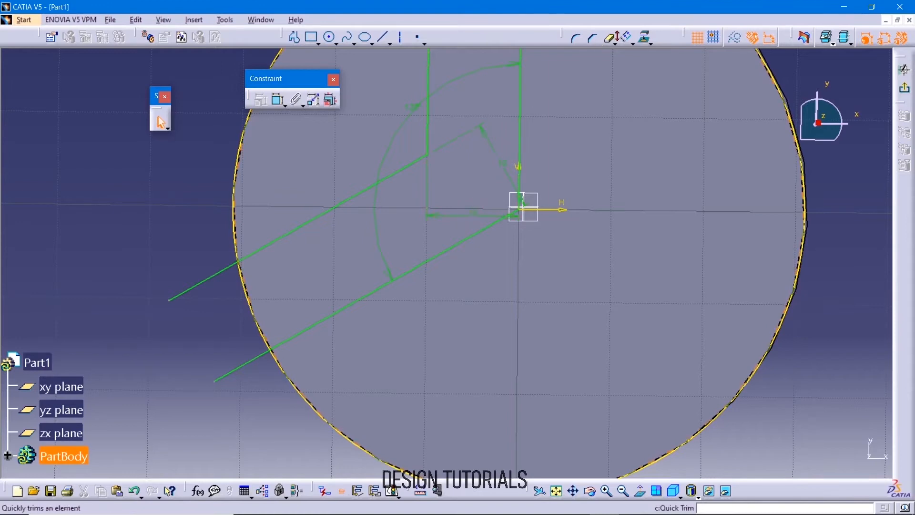
middle_drag(522, 152, 529, 267)
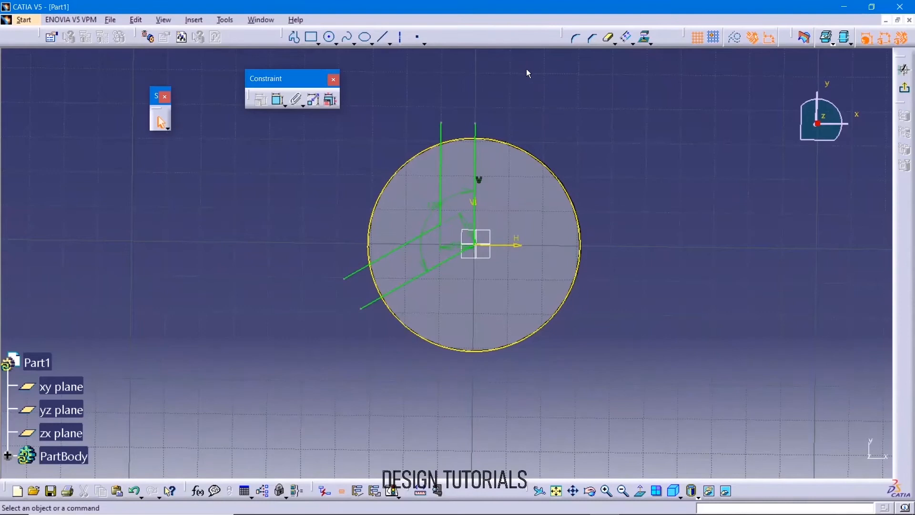
- Offset the vertical line from the origin 5 mm to the left, and offset the slanted line from the origin midway toward its existing copy
click(627, 37)
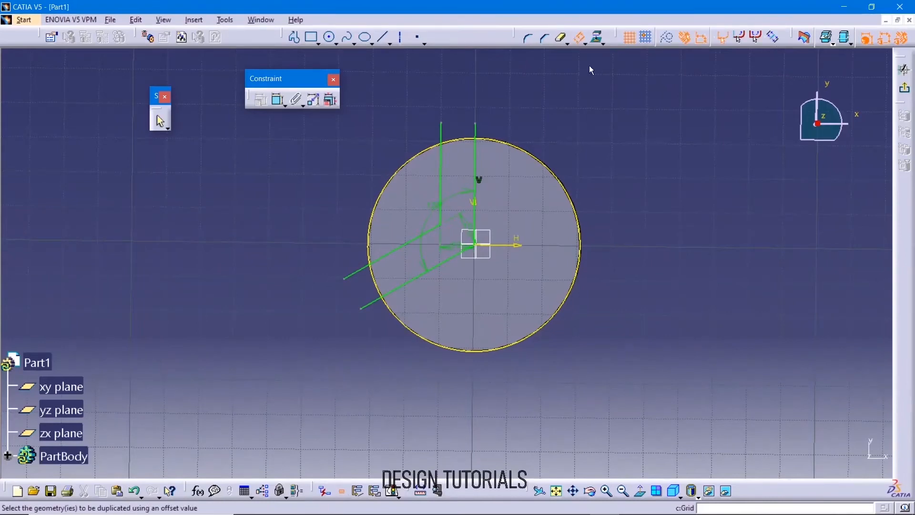
click(475, 130)
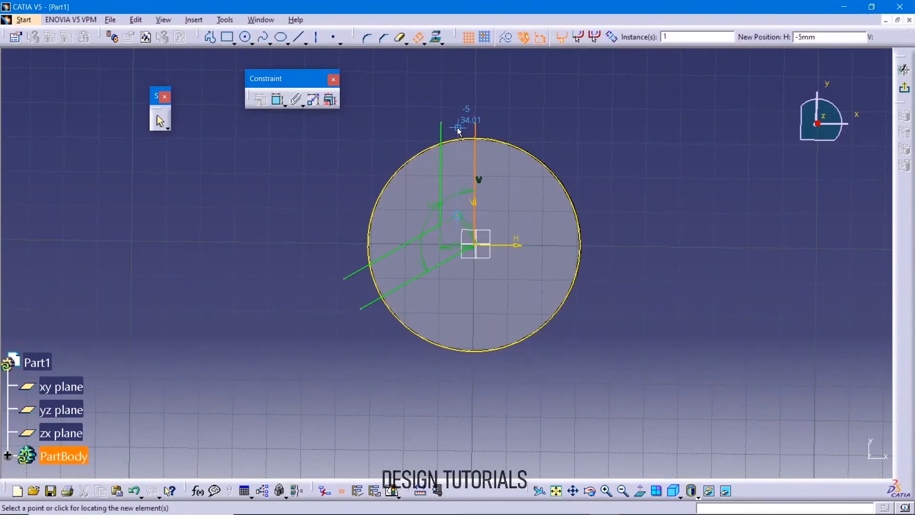
click(459, 132)
click(627, 37)
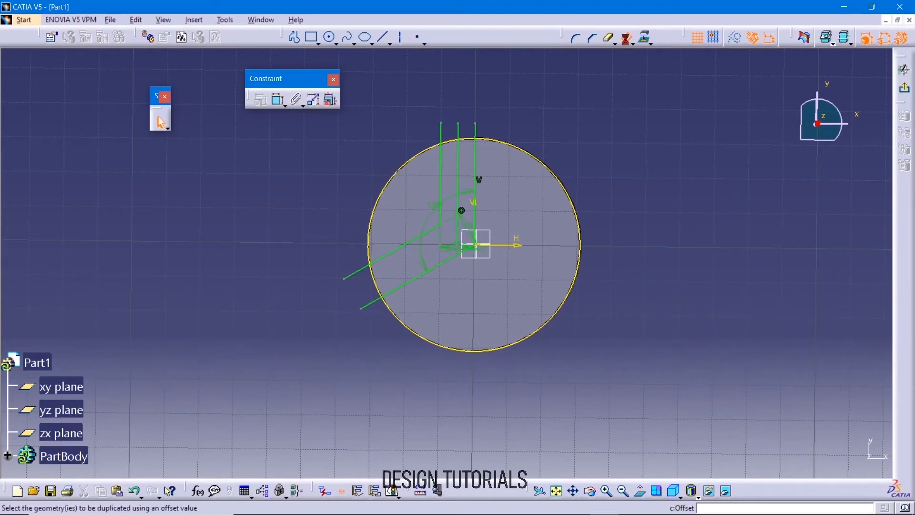
click(370, 311)
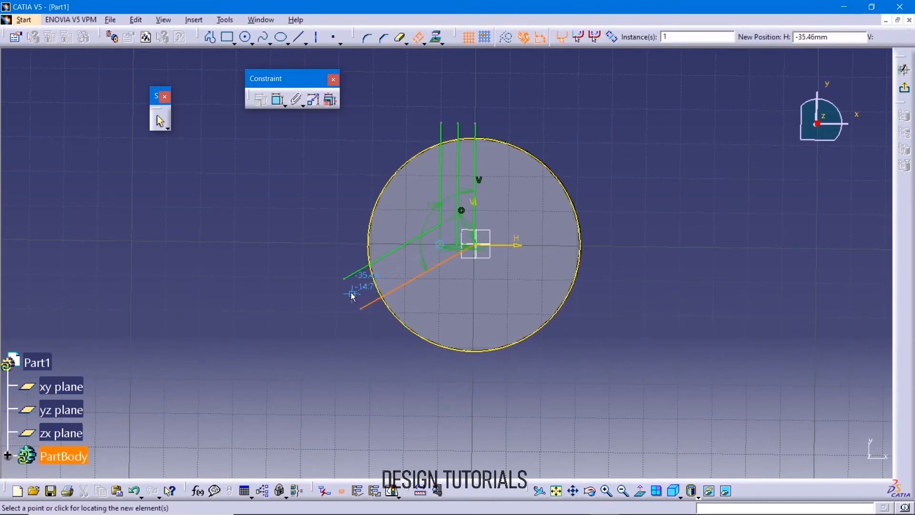
click(353, 297)
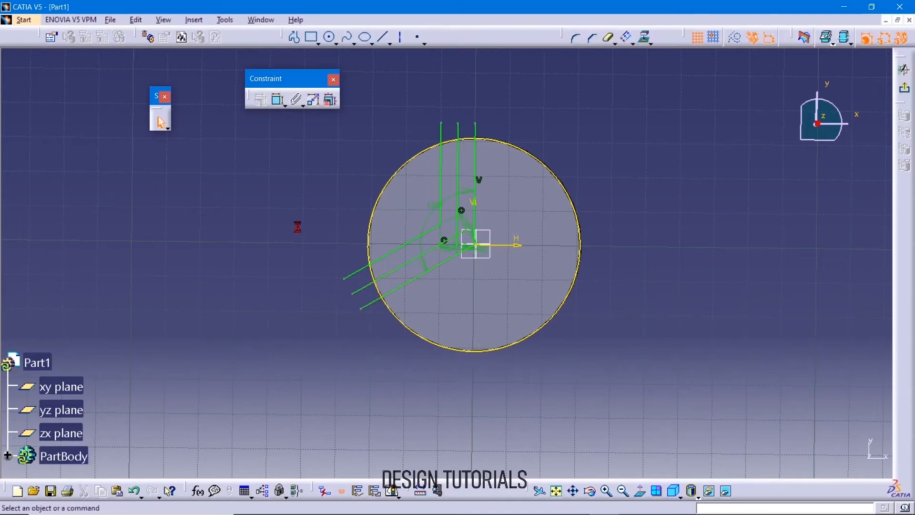
- Quick Trim the ends of the middle vertical and middle slanted lines that extend beyond their intersection
middle_drag(517, 269, 508, 90)
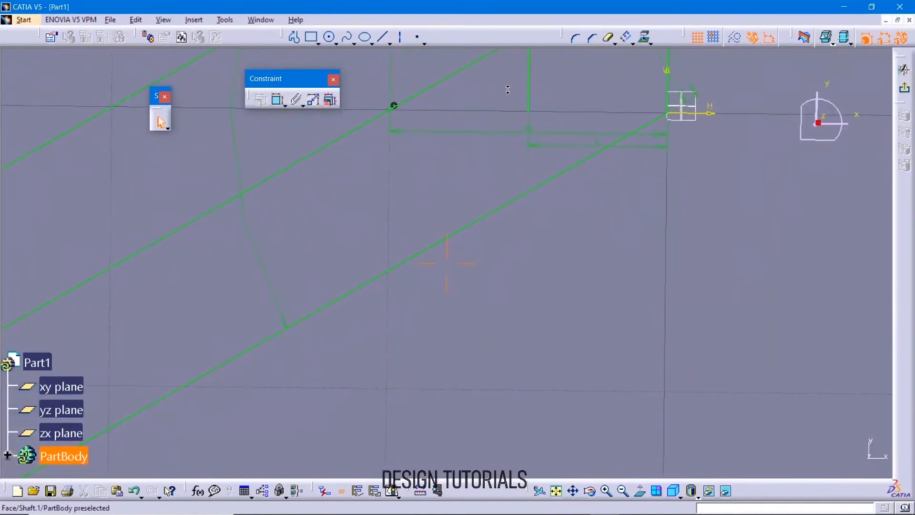
mouse_move(564, 92)
middle_down()
mouse_move(562, 135)
mouse_move(421, 229)
mouse_move(416, 257)
middle_up()
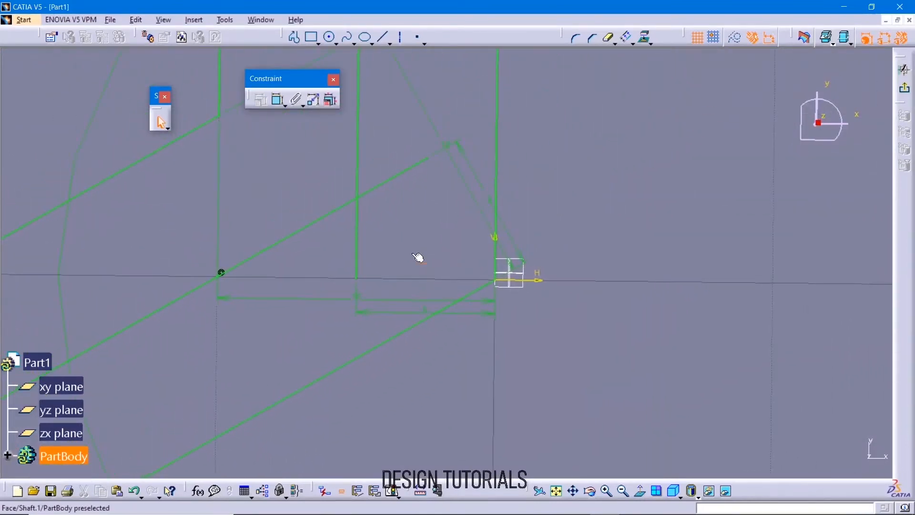
click(610, 40)
click(394, 183)
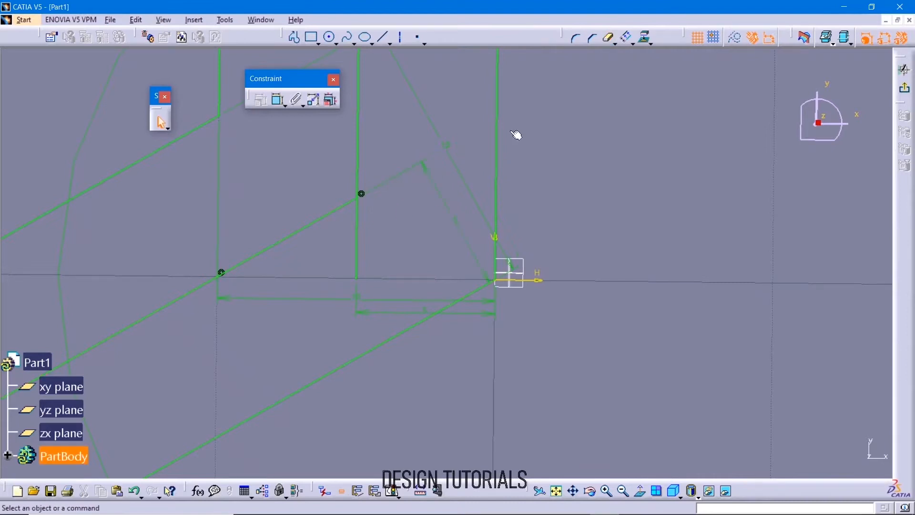
click(363, 249)
middle_drag(383, 241, 382, 271)
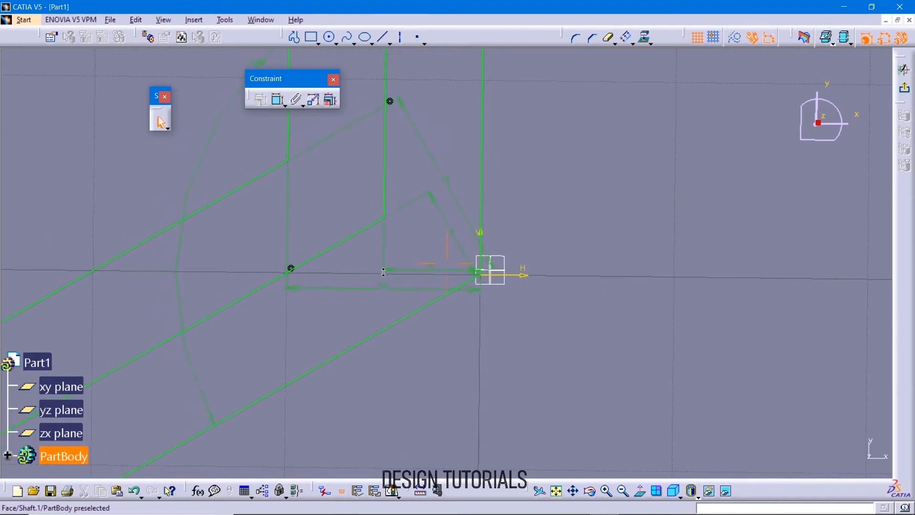
- Round the corner between the outermost offset vertical and slanted lines with a 10 mm radius
click(575, 40)
click(248, 185)
click(292, 144)
click(263, 152)
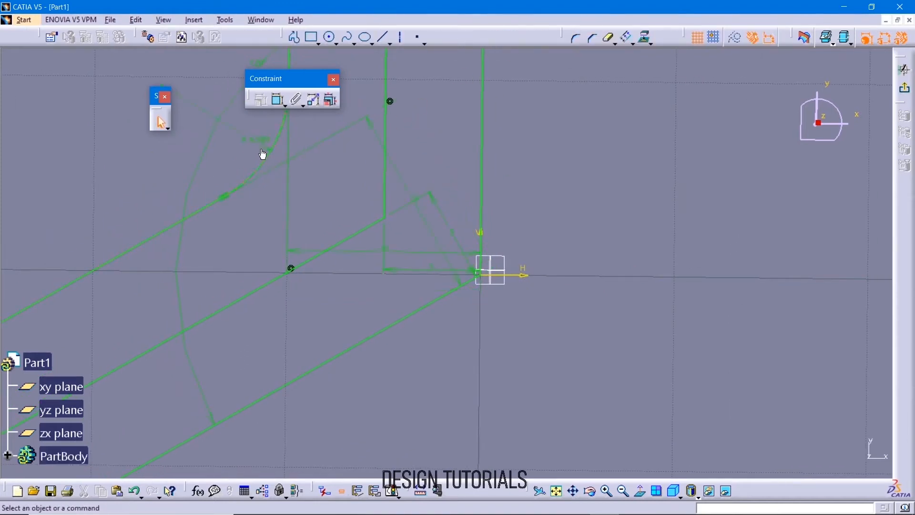
double_click(256, 142)
text(10)
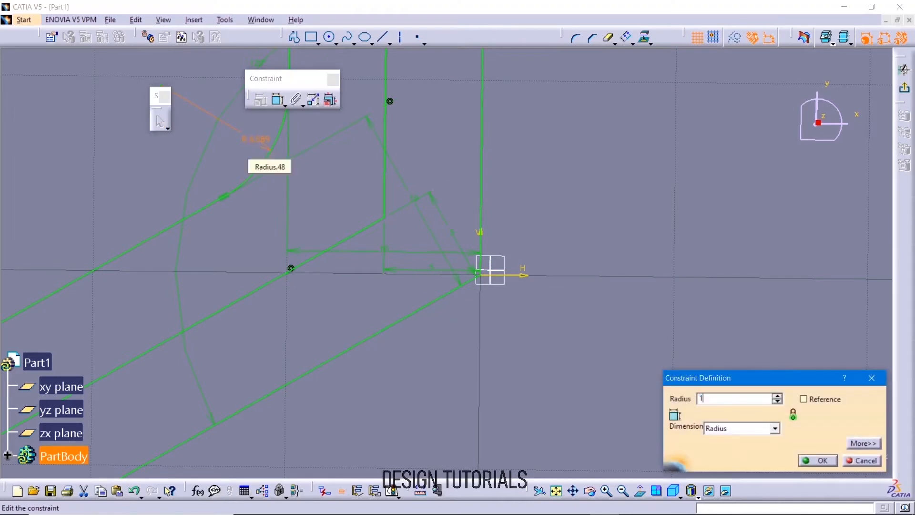
key(Return)
- Round the corner between the middle vertical and middle slanted lines with a 10 mm radius
click(575, 38)
click(373, 226)
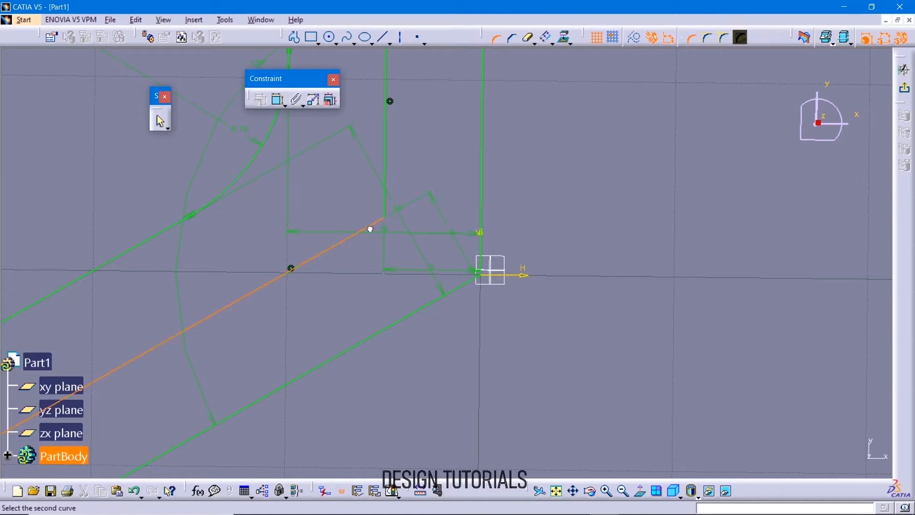
click(385, 206)
click(352, 203)
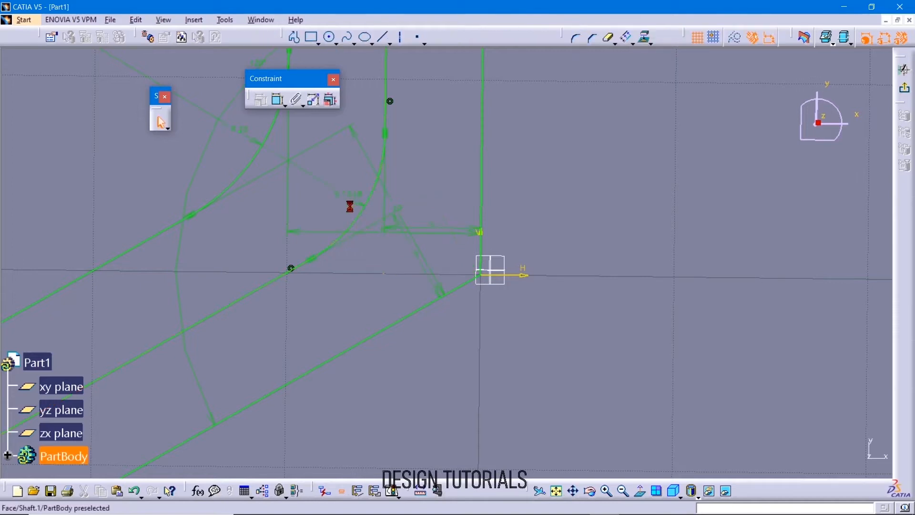
double_click(355, 197)
text(10)
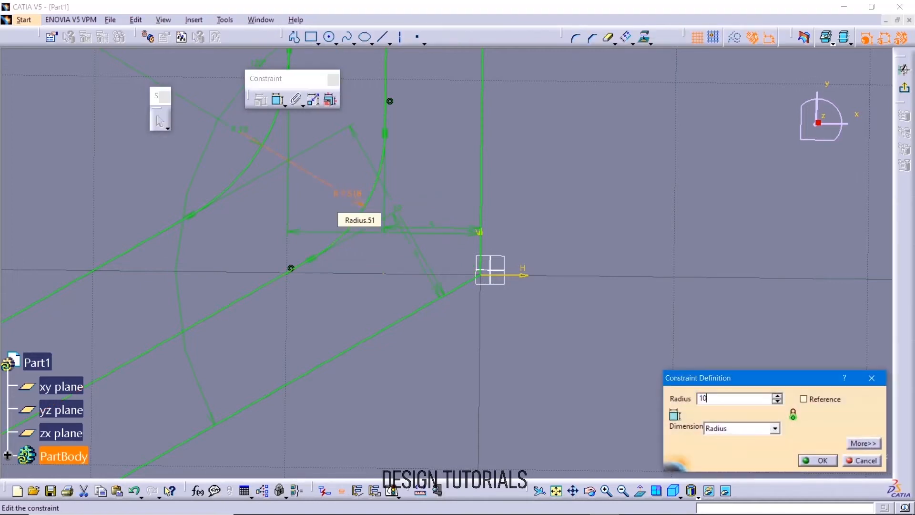
key(Return)
middle_drag(438, 188, 439, 273)
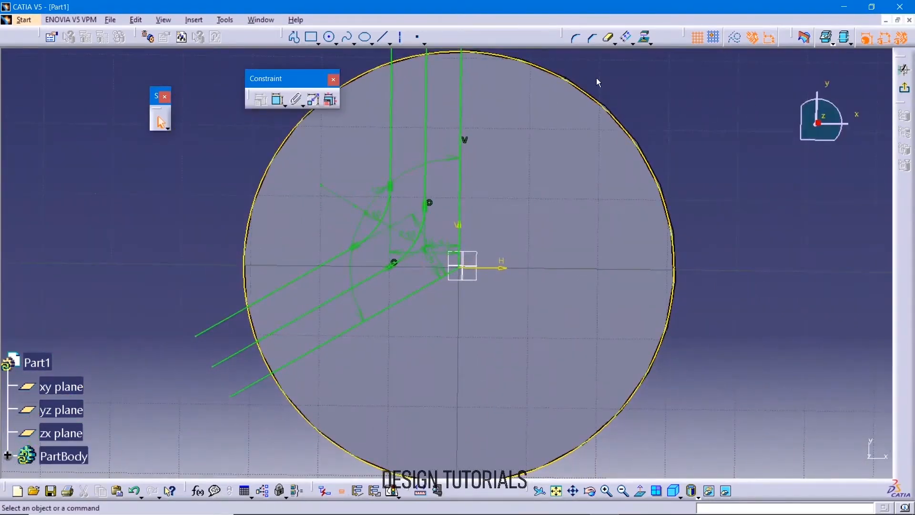
- Convert the vertical and slanted lines starting at the origin to construction elements
click(462, 102)
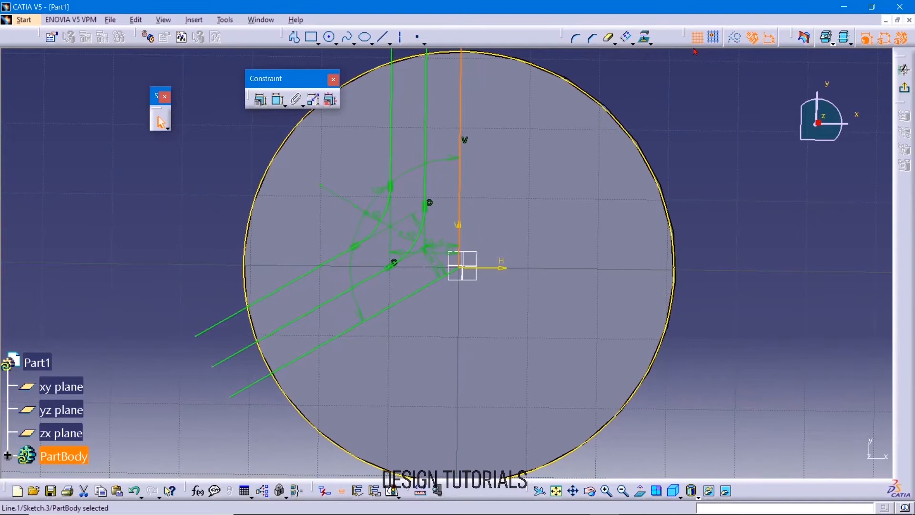
click(735, 37)
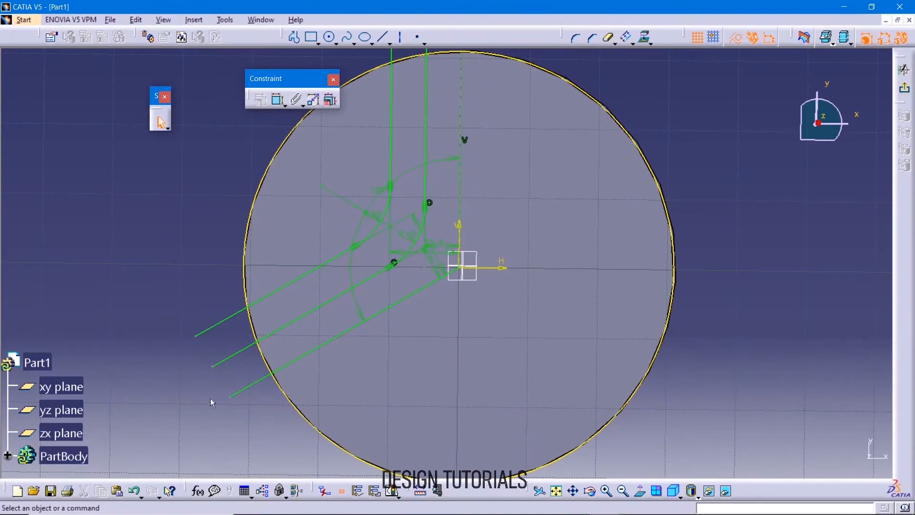
click(232, 395)
click(734, 37)
- Quick Trim the ends of both solid slanted lines that stick out beyond the circle
click(606, 40)
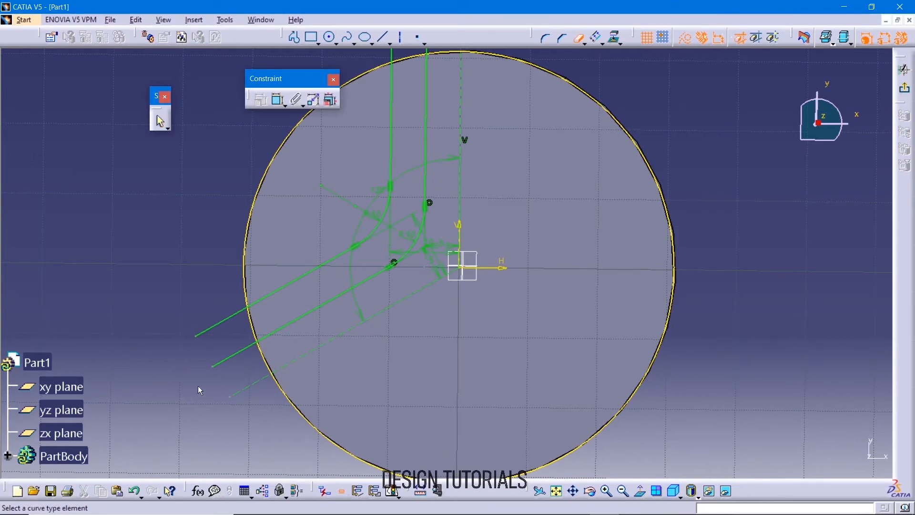
click(215, 366)
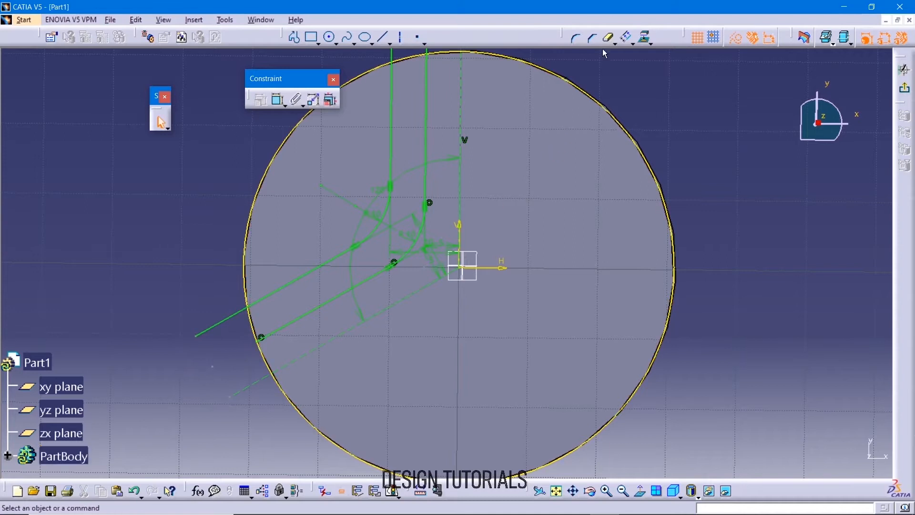
click(609, 39)
click(205, 331)
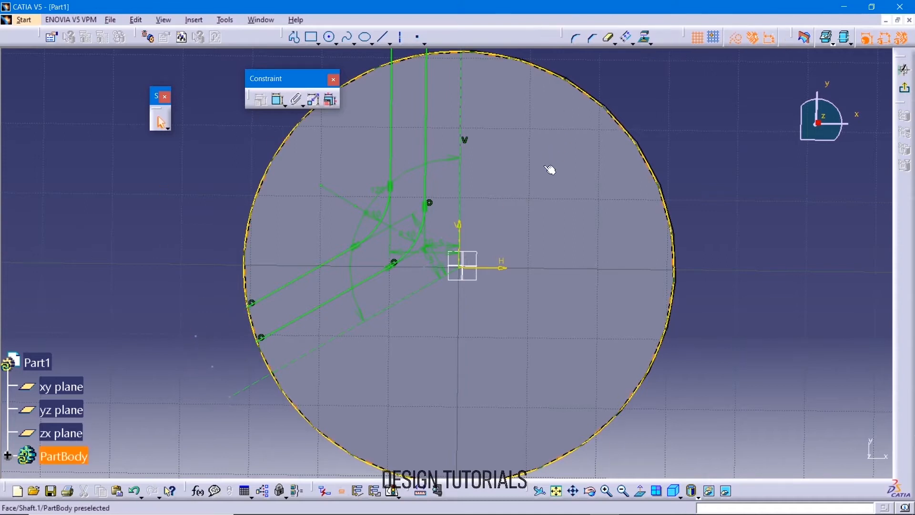
- Quick Trim the ends of both solid vertical lines that stick out above the circle
middle_drag(626, 111, 602, 246)
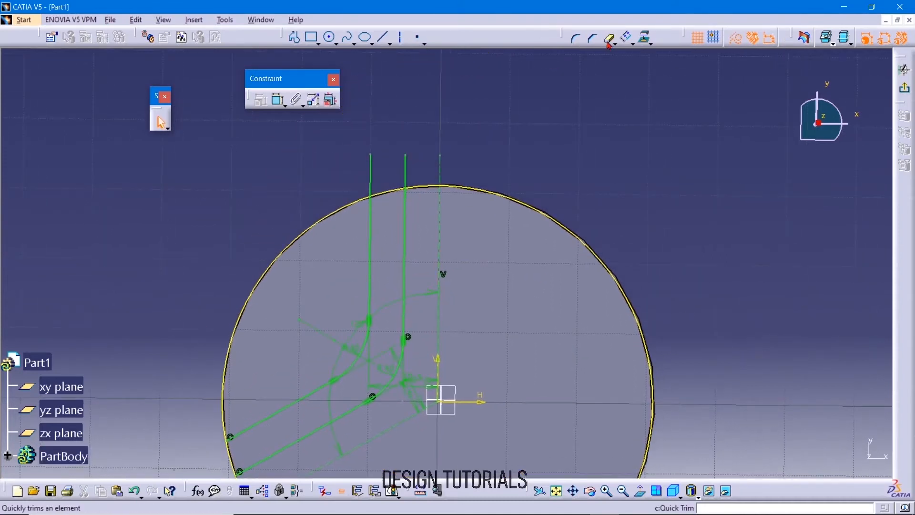
click(609, 39)
click(370, 160)
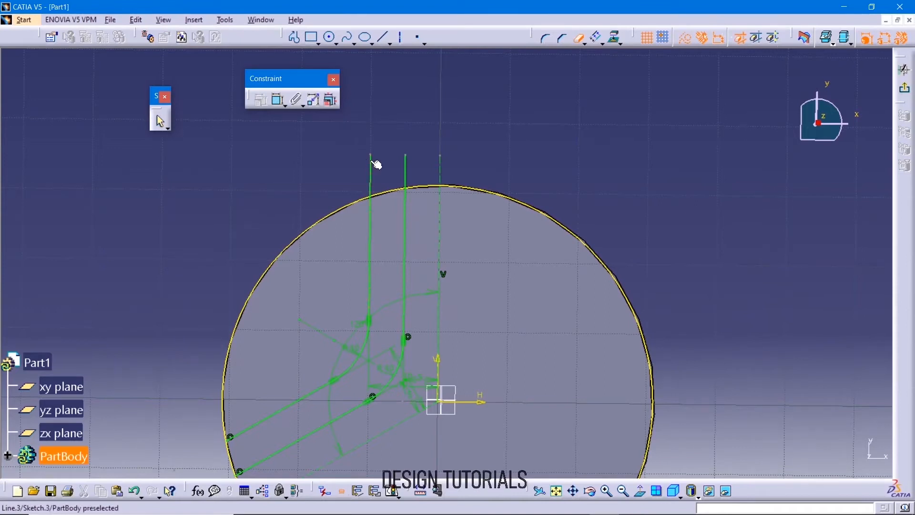
click(609, 40)
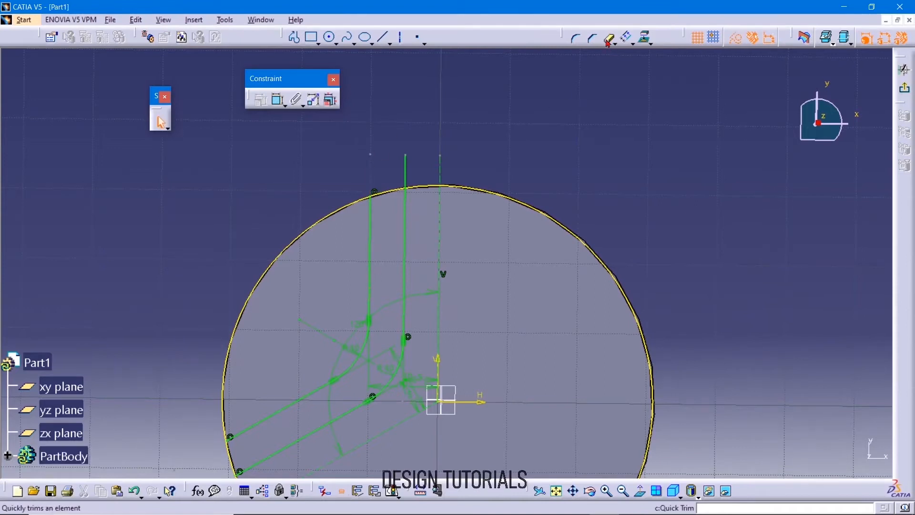
click(405, 162)
- Try to trim the projected circle's arcs that lie outside the bent slot profile
click(609, 39)
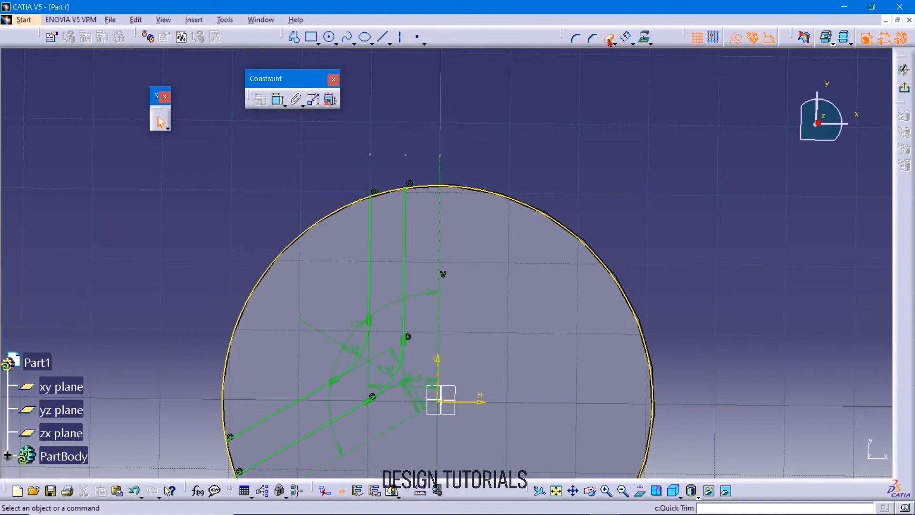
click(279, 257)
click(609, 38)
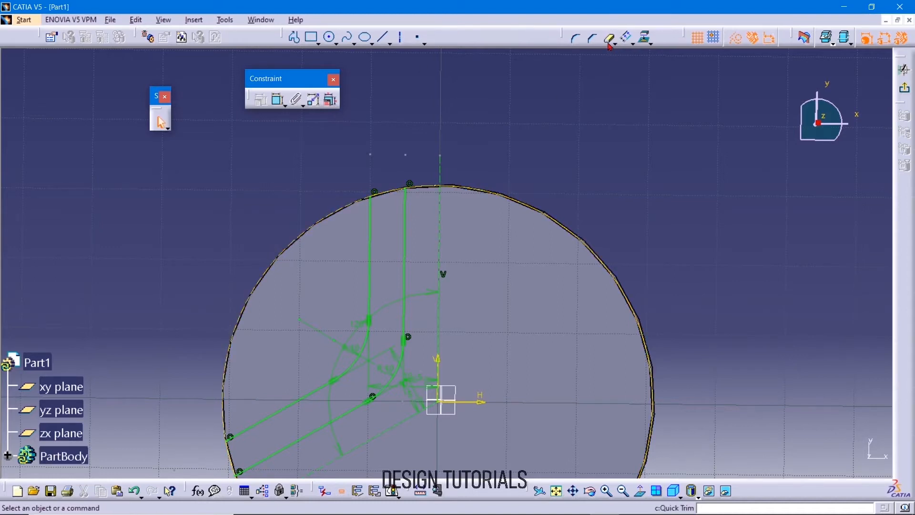
click(548, 204)
mouse_move(549, 202)
middle_down()
mouse_move(594, 200)
mouse_move(659, 127)
middle_up()
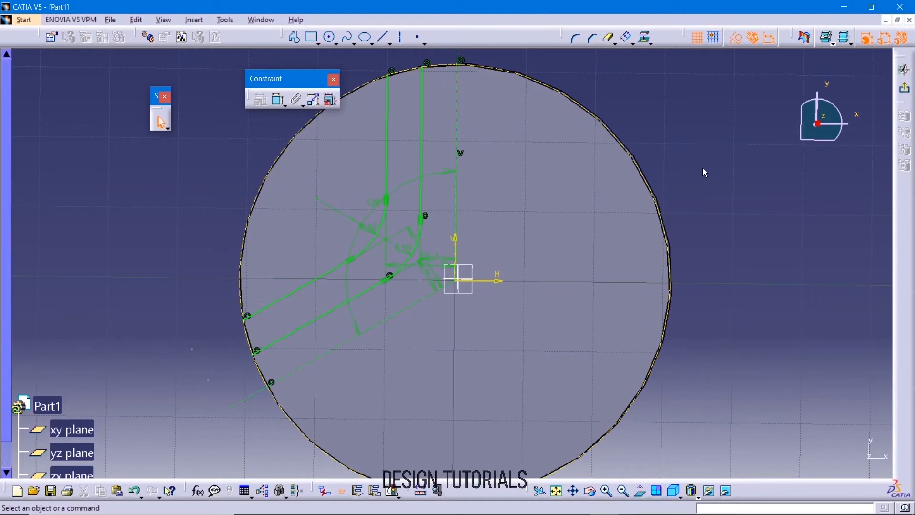
- Try to switch the projected circle between construction and standard geometry
click(649, 178)
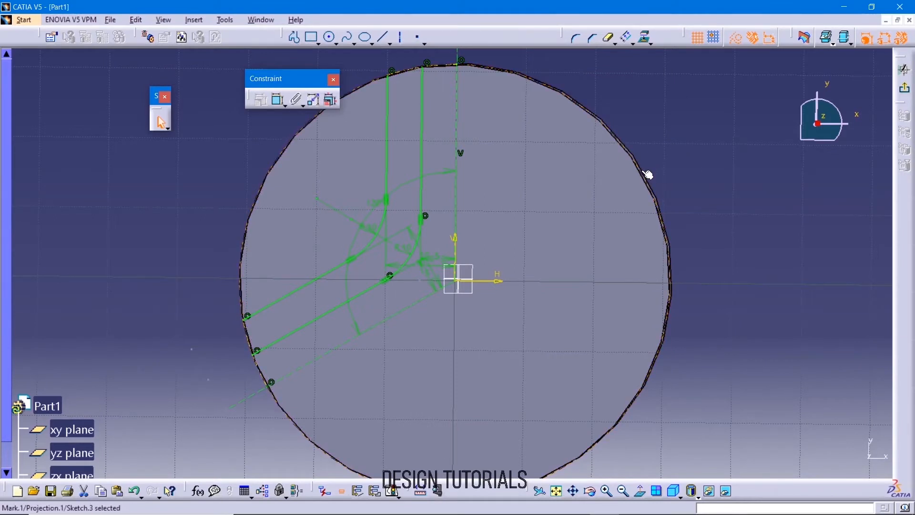
click(648, 173)
click(736, 40)
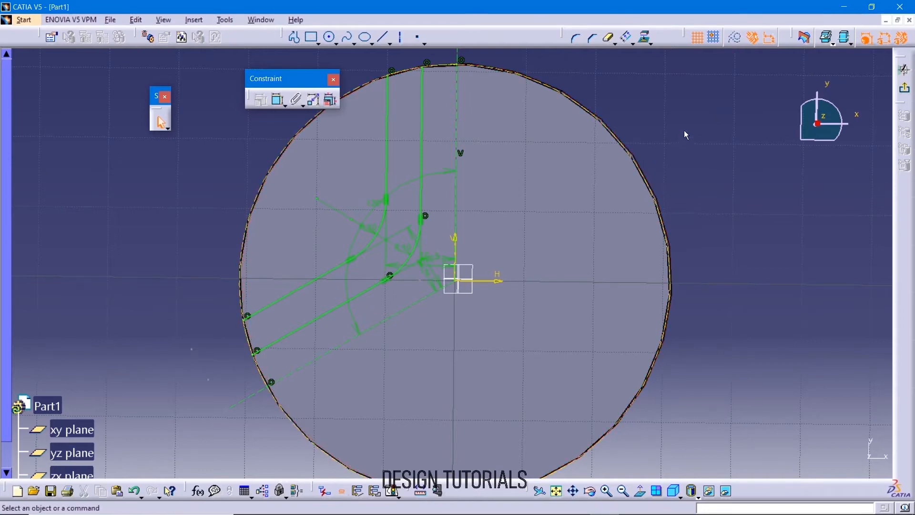
- Delete the projected circle from the sketch
click(628, 147)
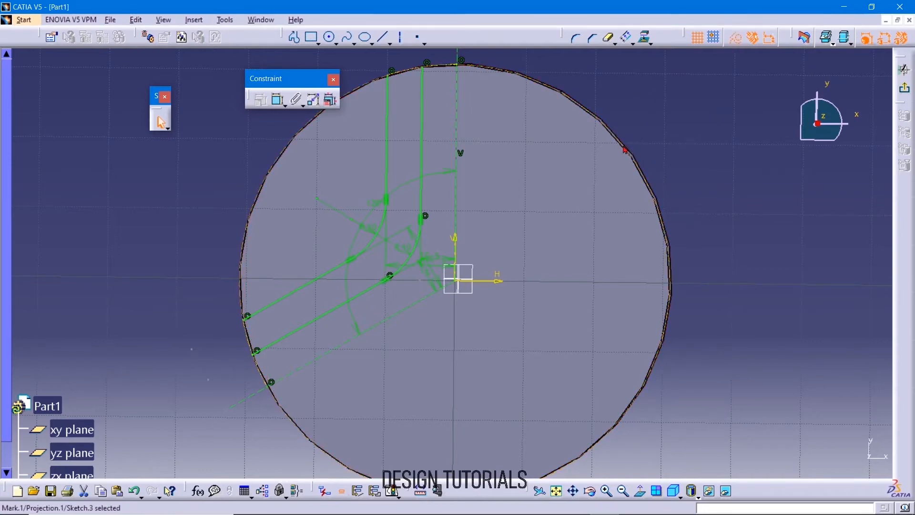
right_click(623, 145)
click(657, 307)
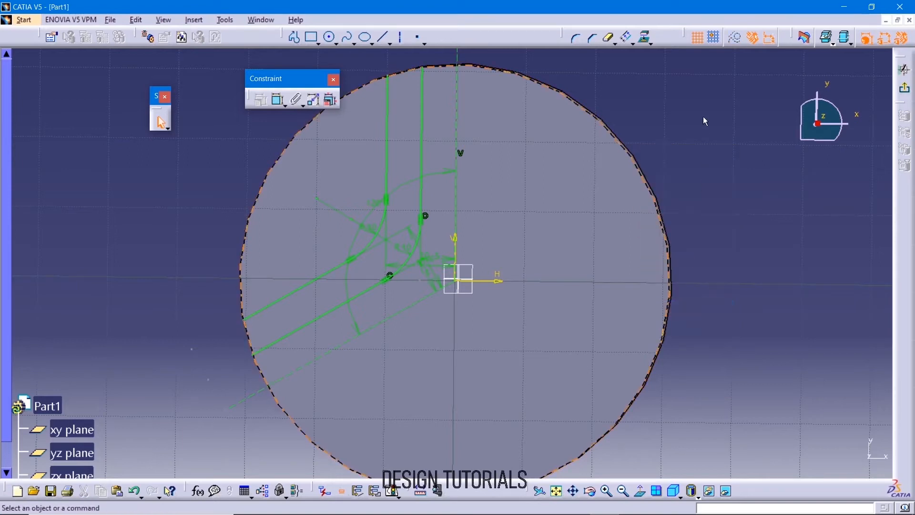
- Project the disc's circular outer edge into the sketch and Quick Trim its large arc on the side away from the bent slot profile
click(645, 37)
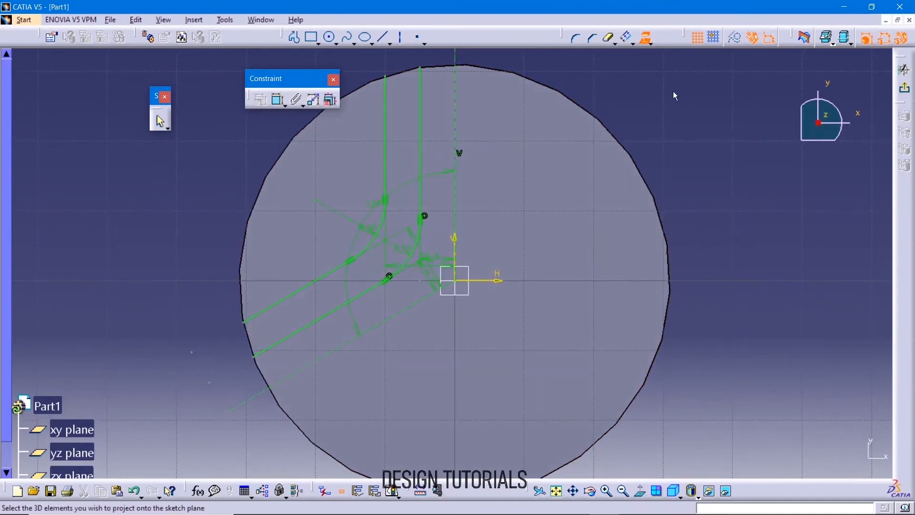
click(613, 135)
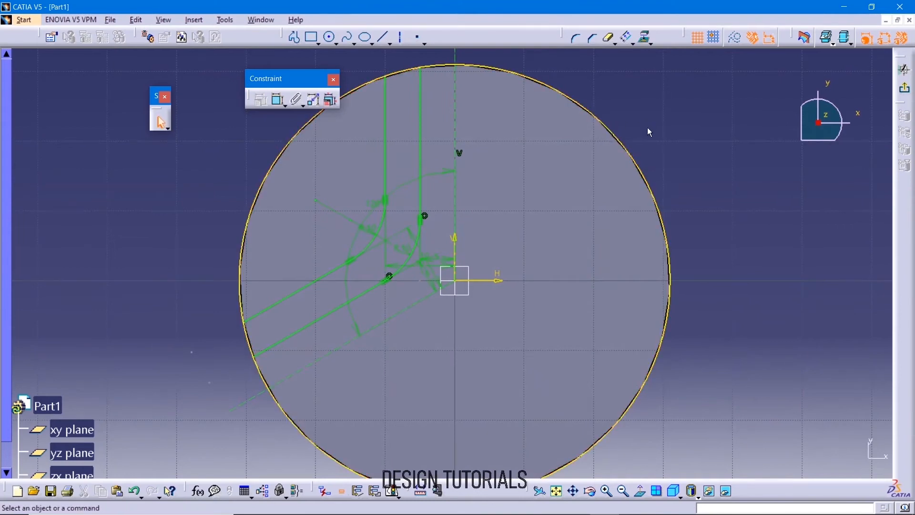
click(607, 38)
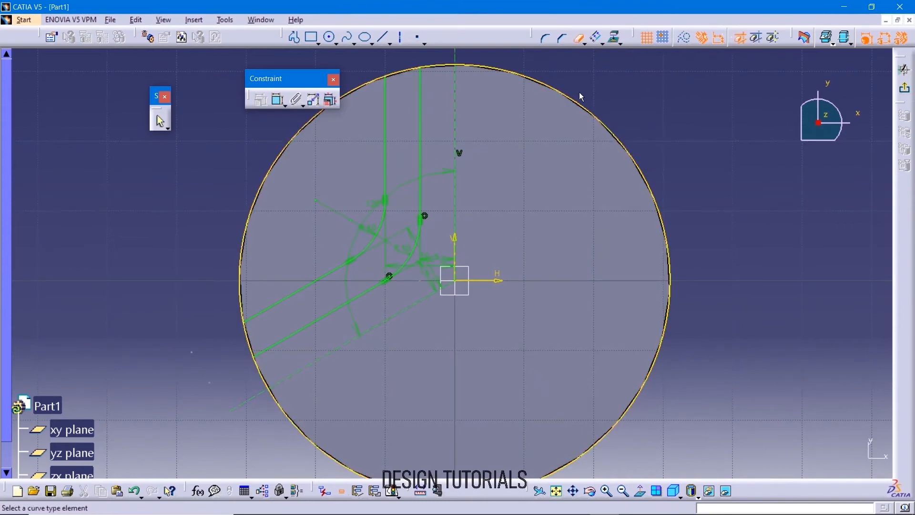
click(587, 109)
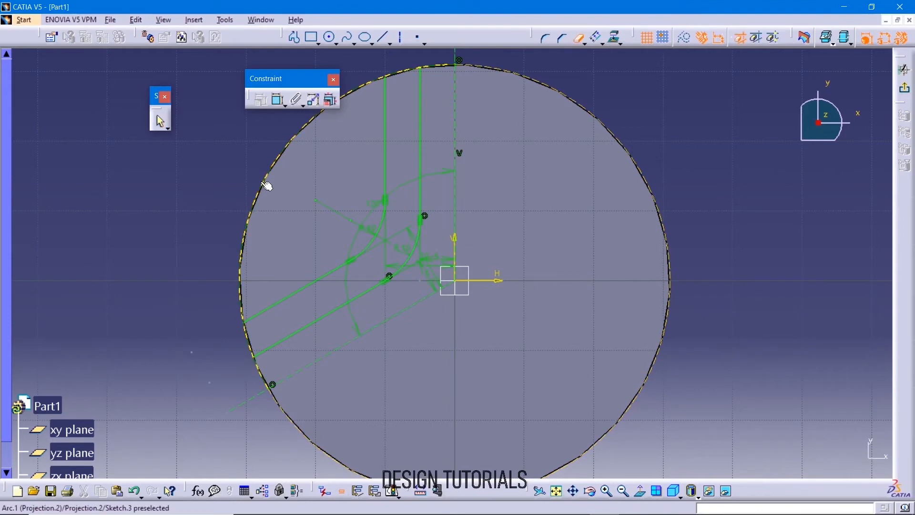
key(Escape)
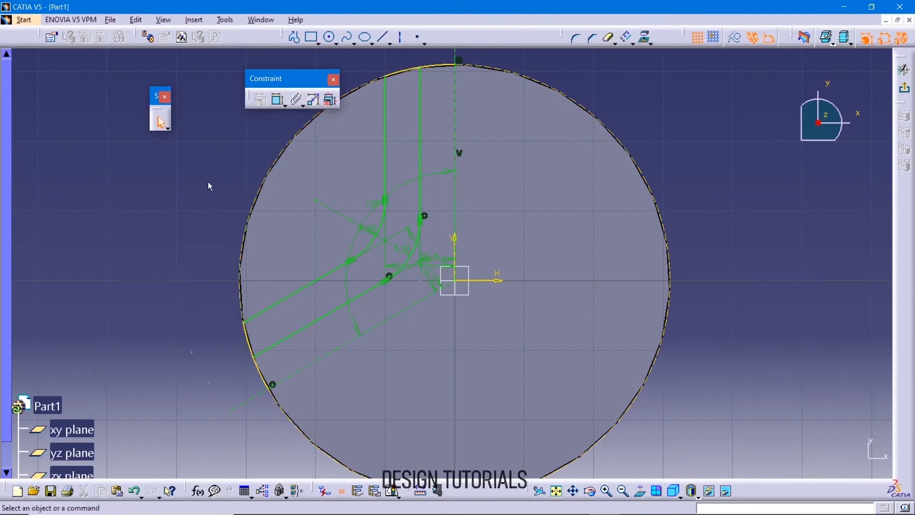
- Quick Trim the two leftover arc pieces beyond the slot's ends so only the arcs closing the bent profile remain
click(610, 37)
click(438, 67)
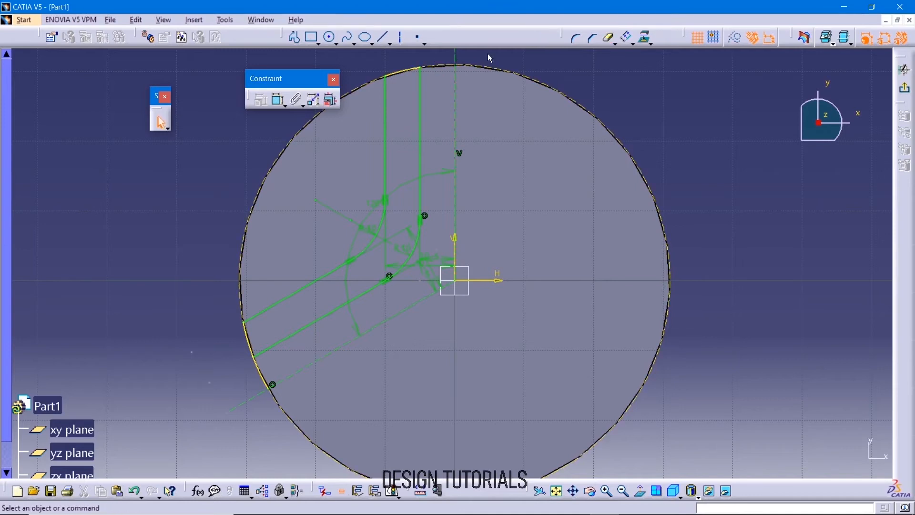
click(609, 37)
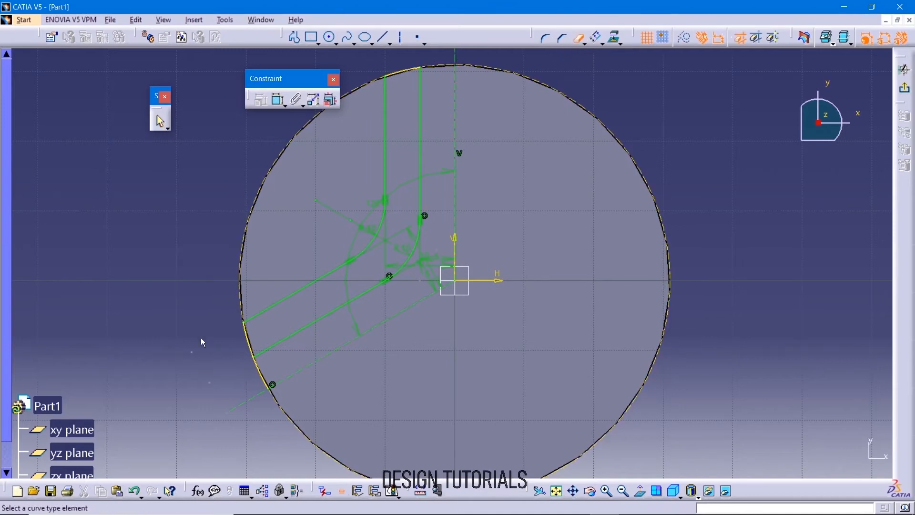
click(267, 381)
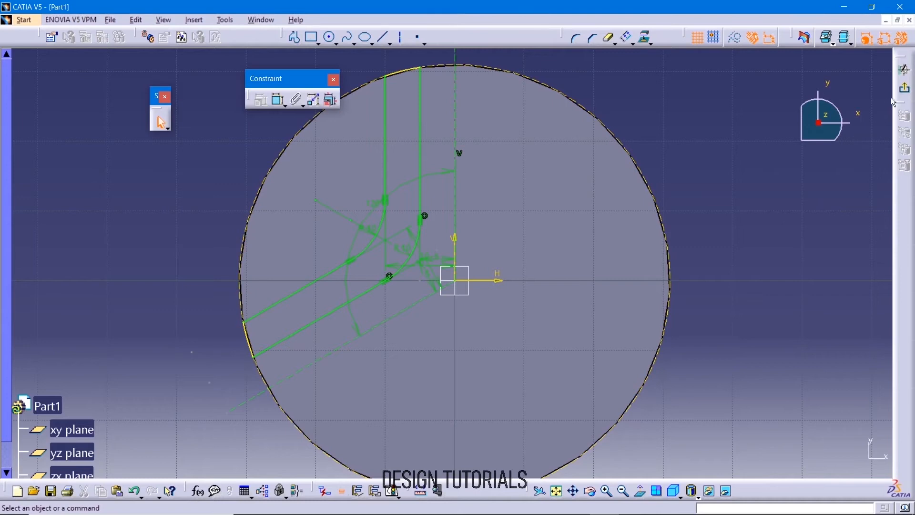
- Exit the sketch and pad the closed bent profile upward from the disc with a length of 32-13 (19 mm)
click(905, 88)
click(737, 170)
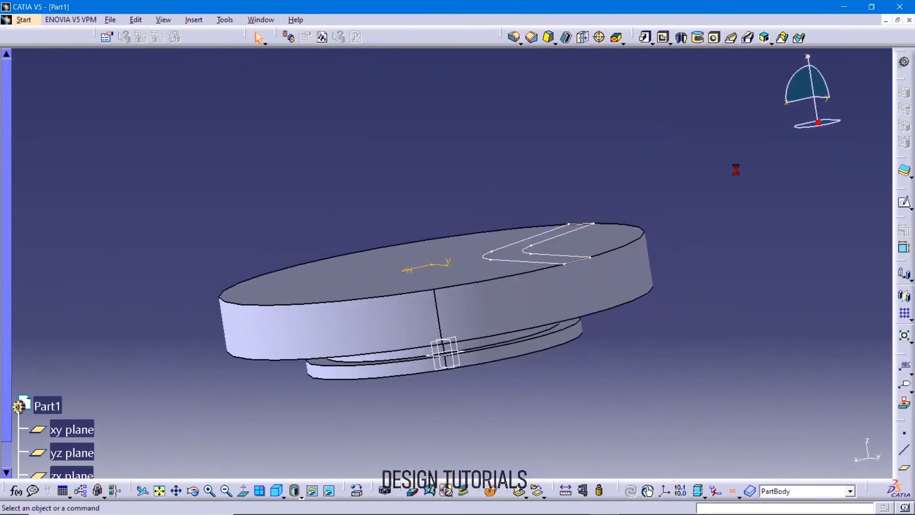
click(646, 37)
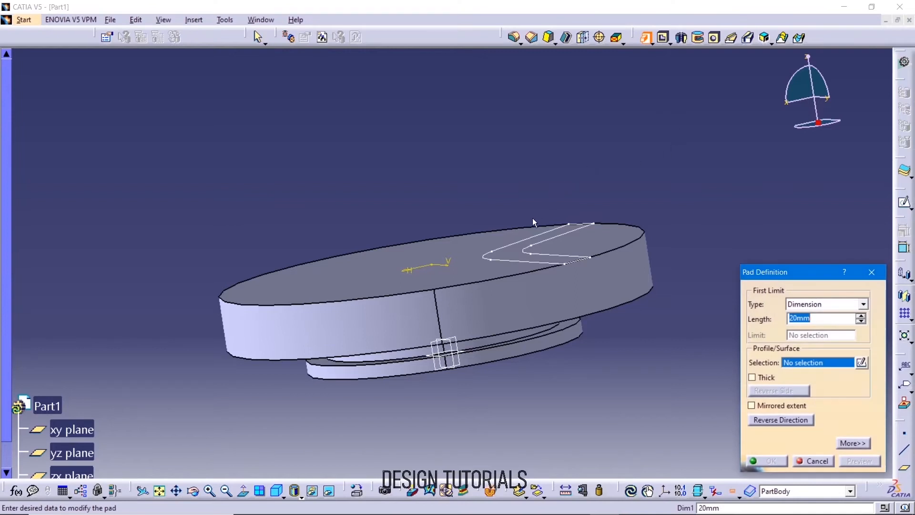
click(532, 240)
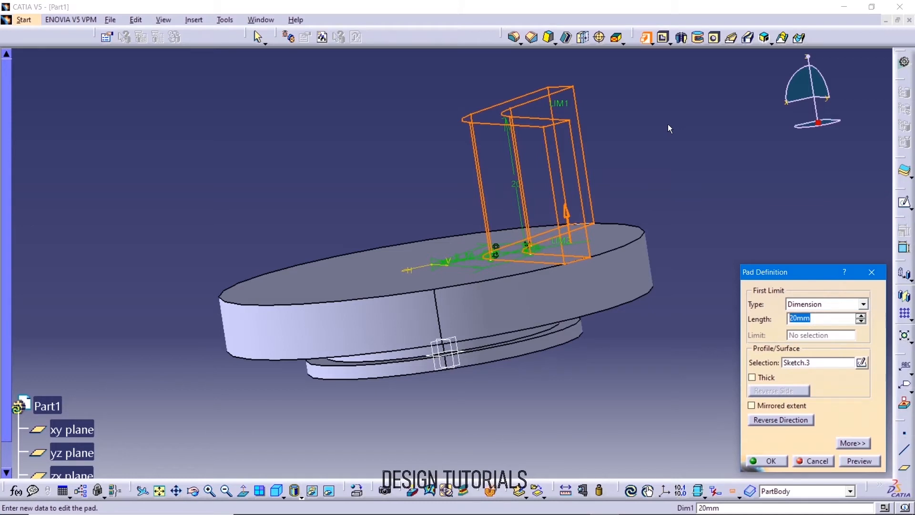
text(32-13)
click(724, 128)
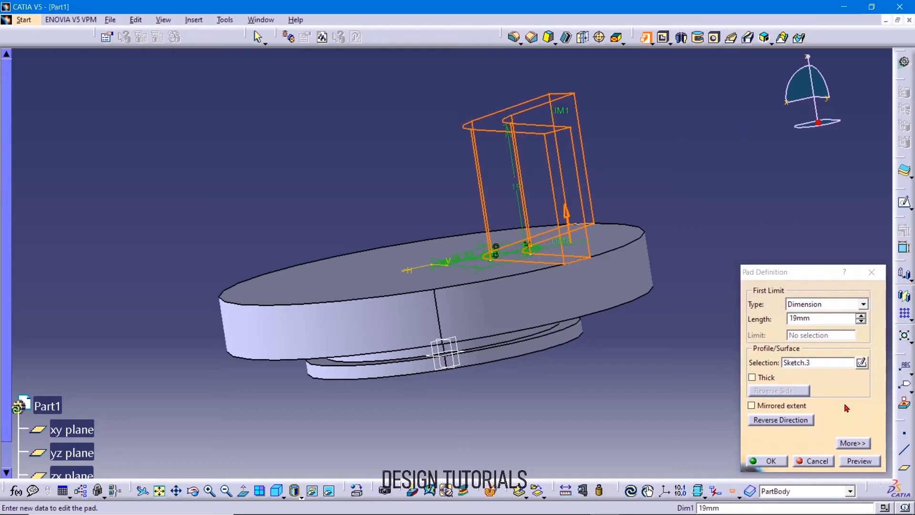
click(860, 461)
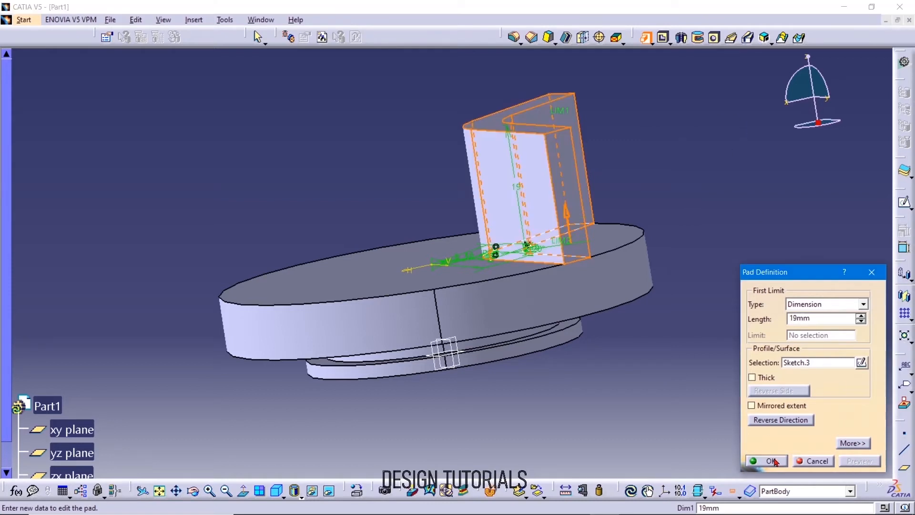
click(775, 462)
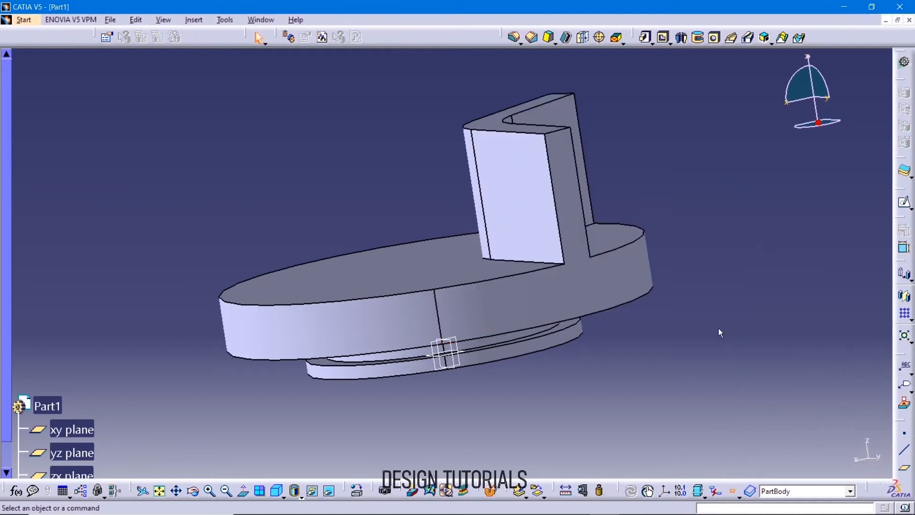
- Set up a circular pattern of the bent pad with 3 instances and 120 deg angular spacing
middle_drag(572, 191, 604, 139)
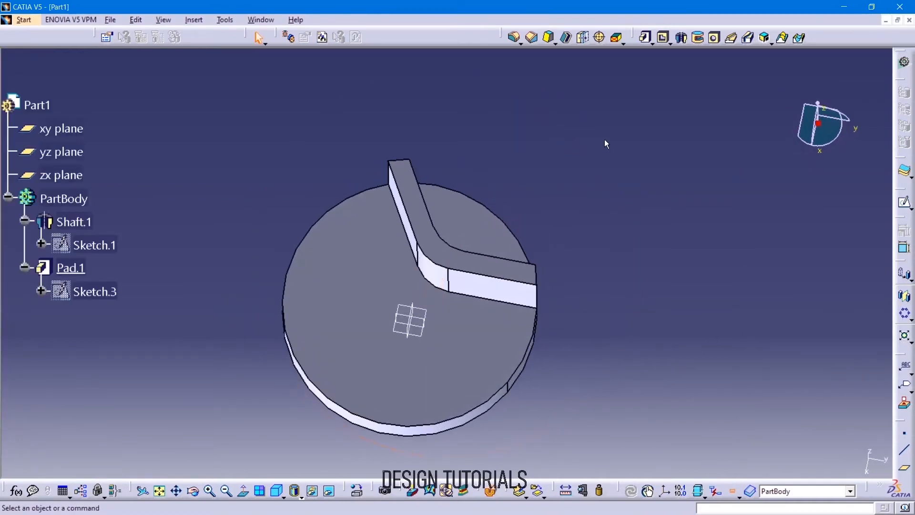
scroll(604, 139, up, 1)
click(81, 310)
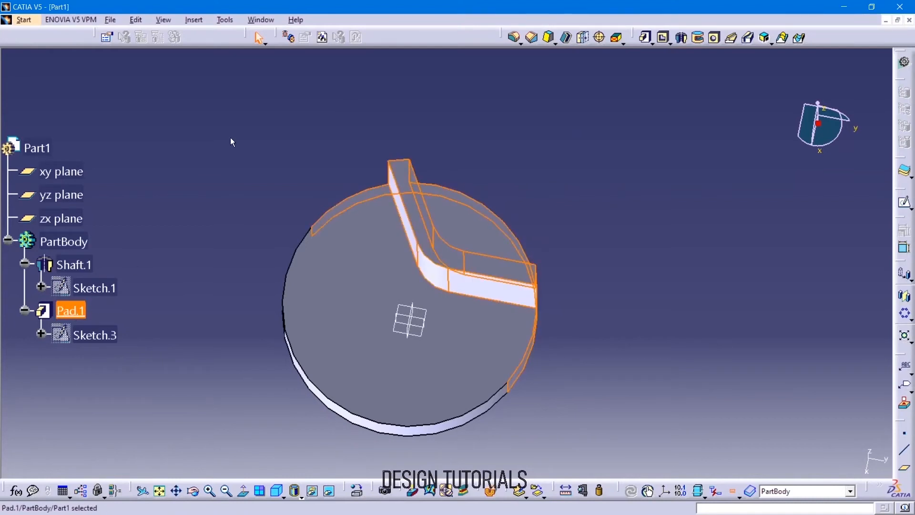
click(300, 101)
click(76, 310)
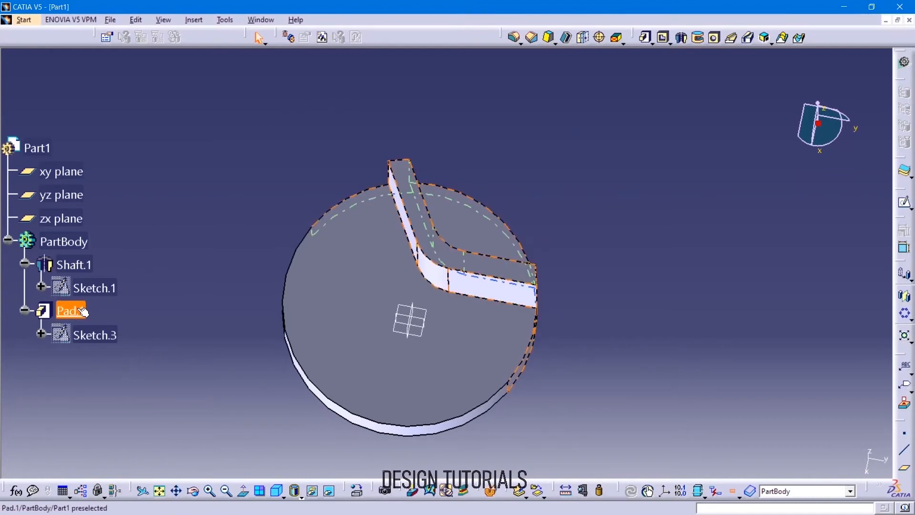
click(193, 20)
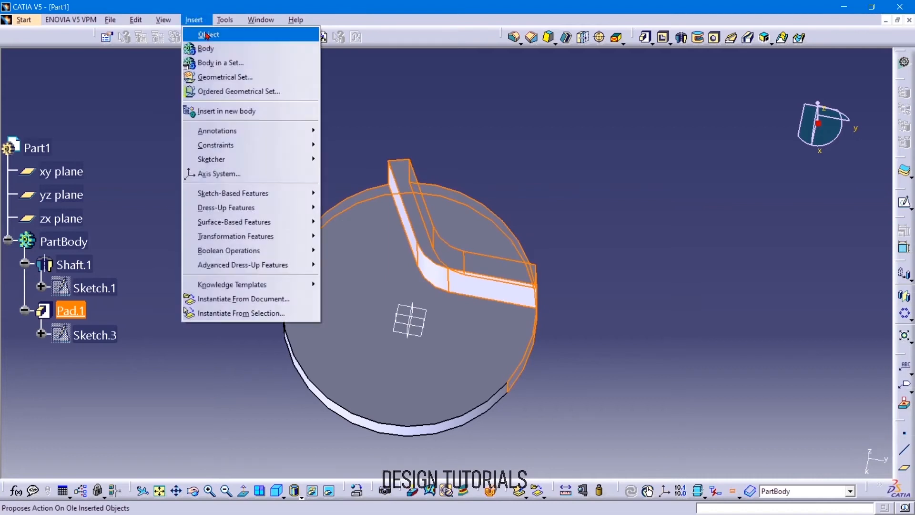
mouse_move(274, 251)
mouse_move(296, 236)
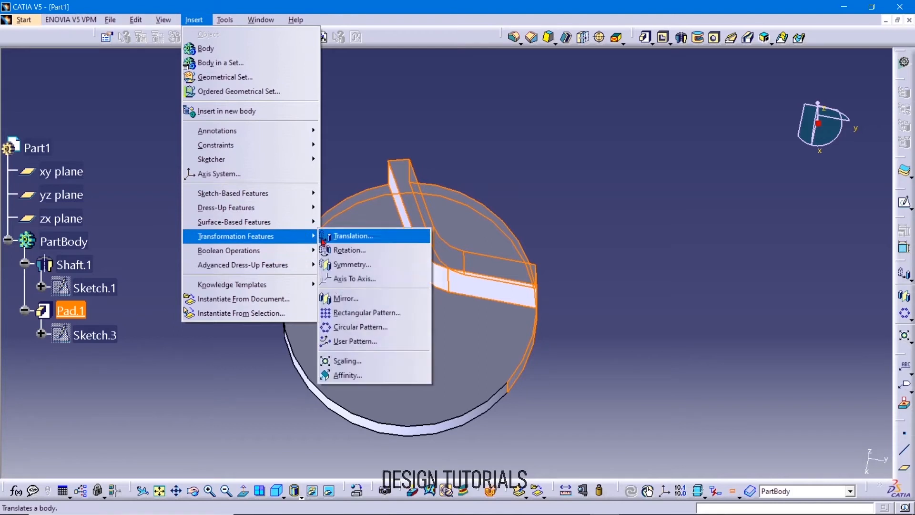
click(349, 326)
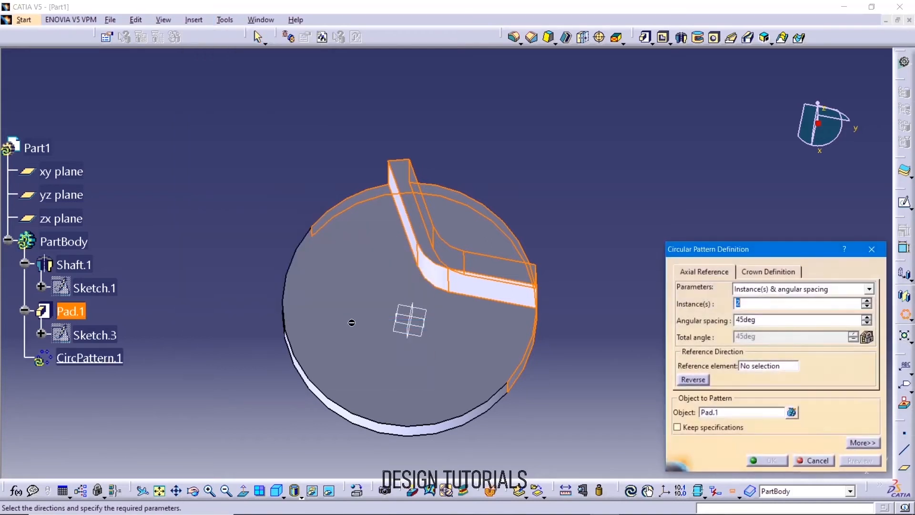
double_click(797, 319)
text(120)
click(868, 302)
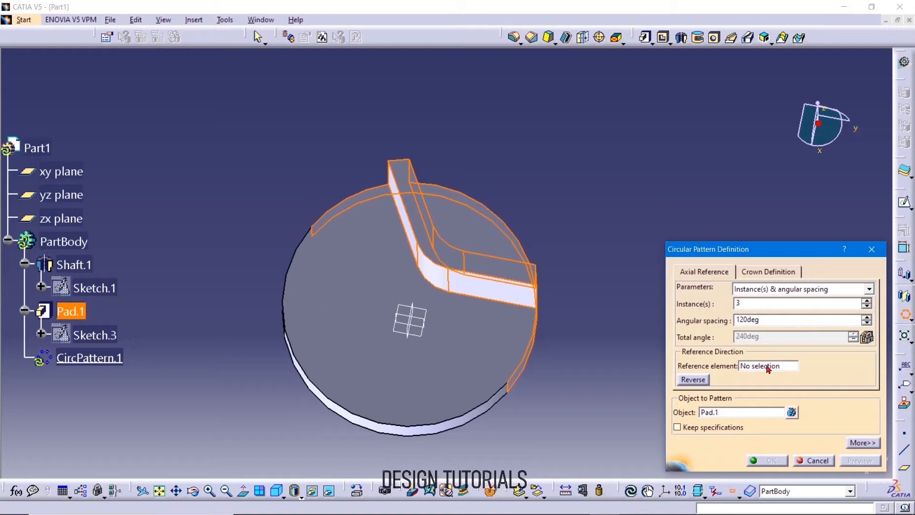
- Use the disc's top face as the pattern's reference element and create the circular pattern
click(768, 370)
click(446, 373)
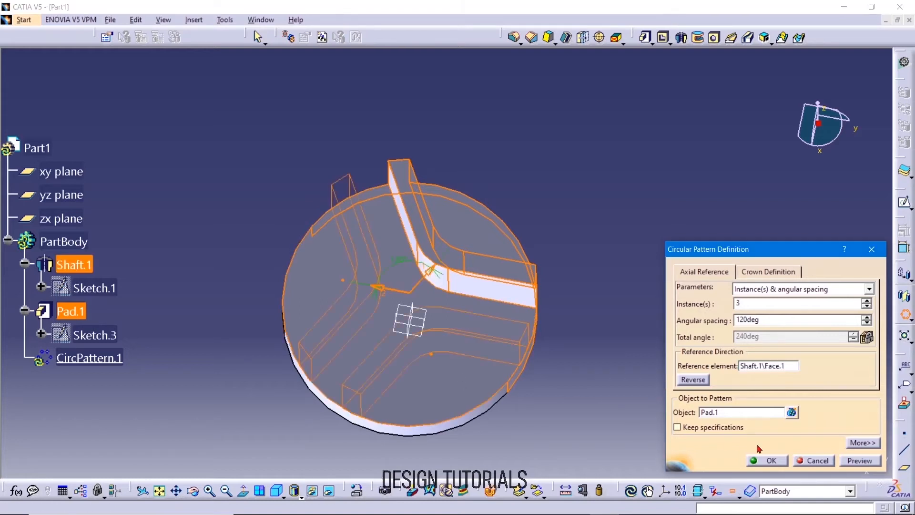
click(775, 460)
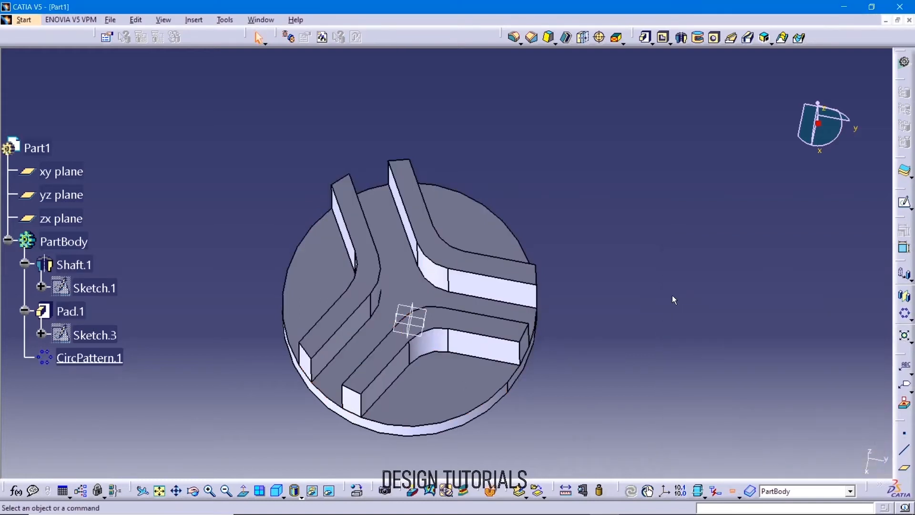
- Start a sketch on the flat side face of a patterned bent wall and draw a circle about 6.9 mm in diameter on it
middle_drag(621, 377, 620, 378)
middle_drag(606, 322, 591, 329)
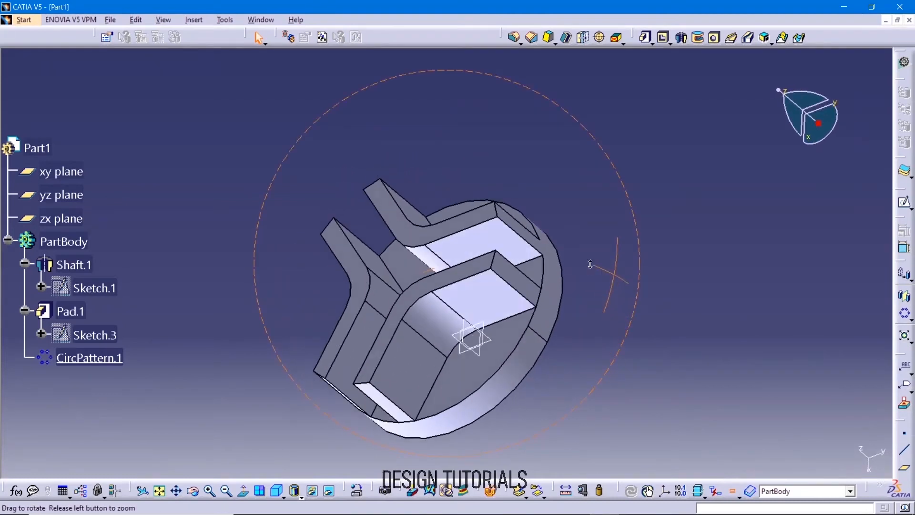
click(493, 317)
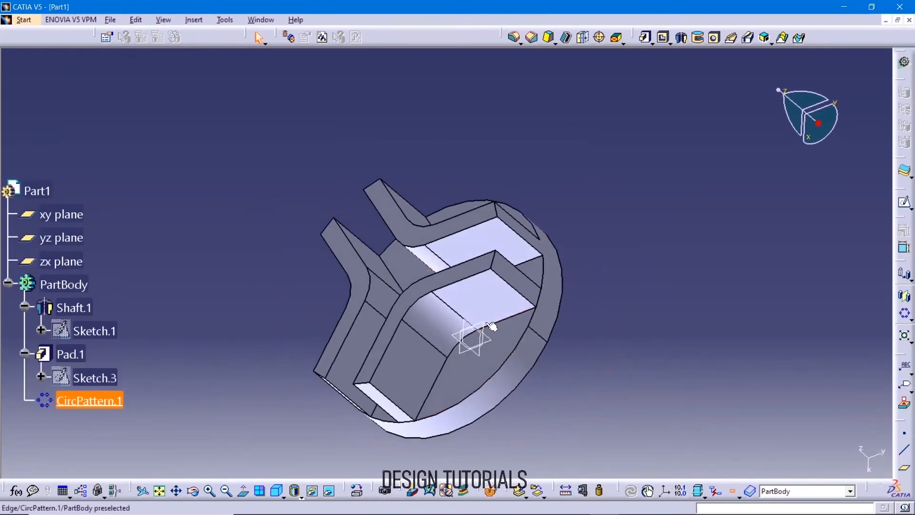
click(904, 202)
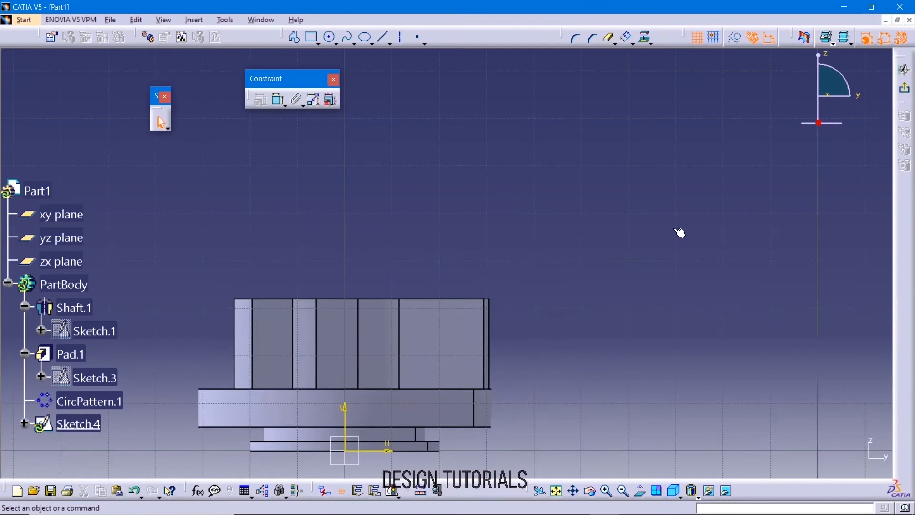
click(331, 37)
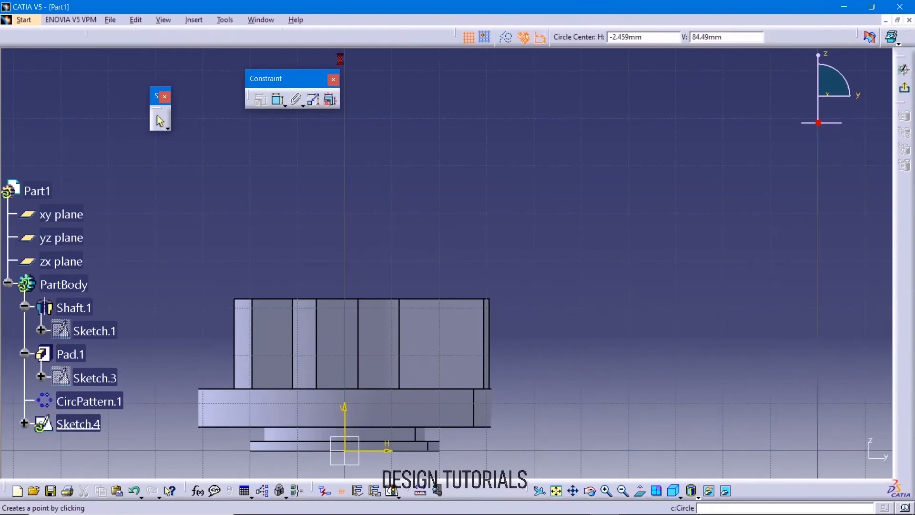
click(458, 329)
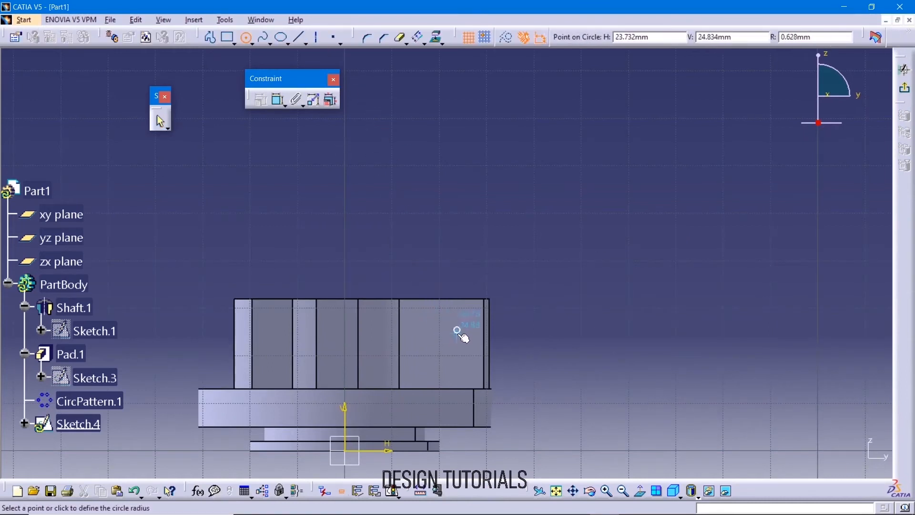
click(463, 344)
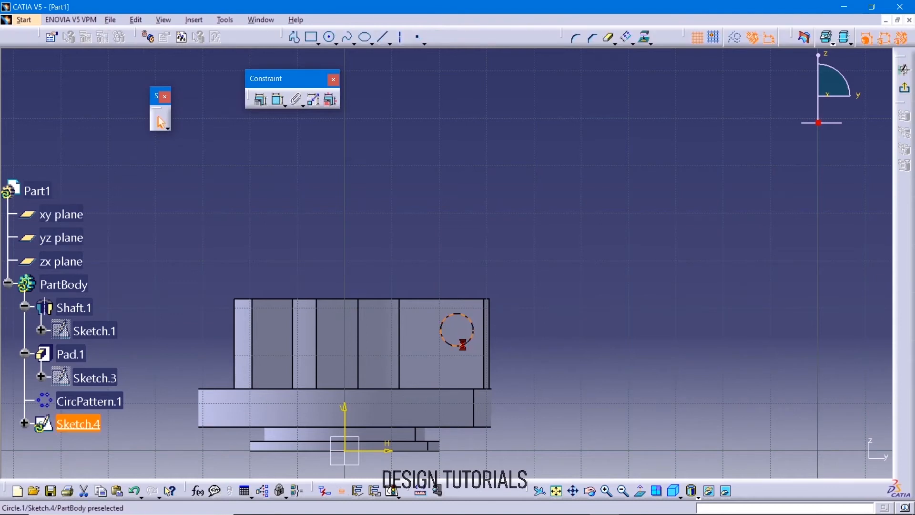
- Dimension the circle's diameter and set it to 6 mm
click(278, 100)
click(517, 215)
double_click(523, 215)
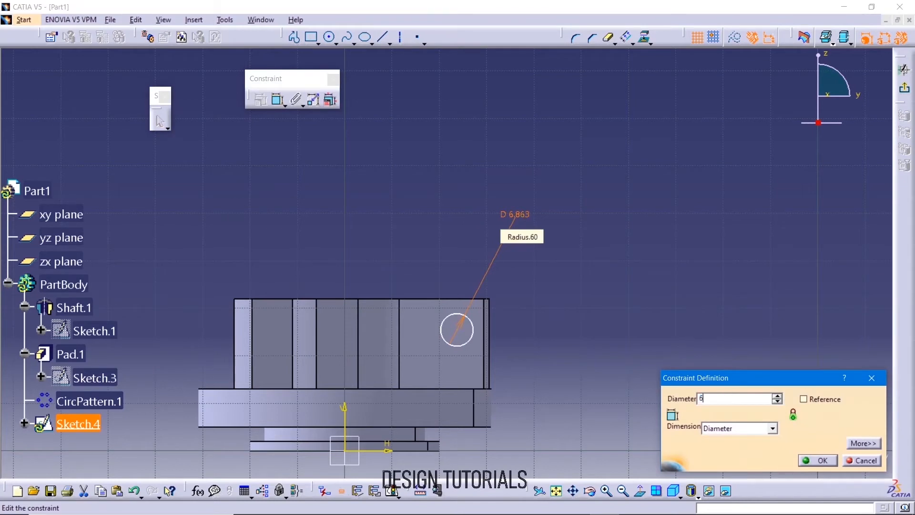
text(6)
key(Return)
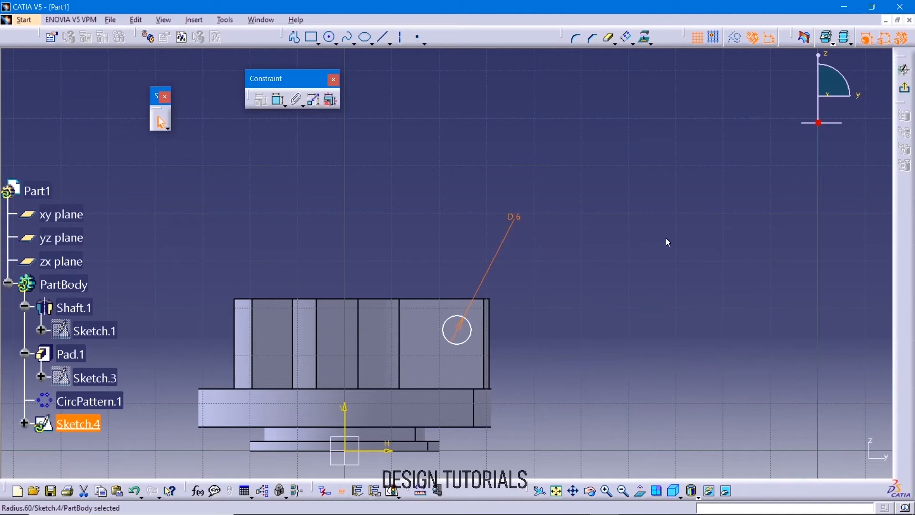
- Dimension the height of the circle's center above the part's bottom edge
click(279, 99)
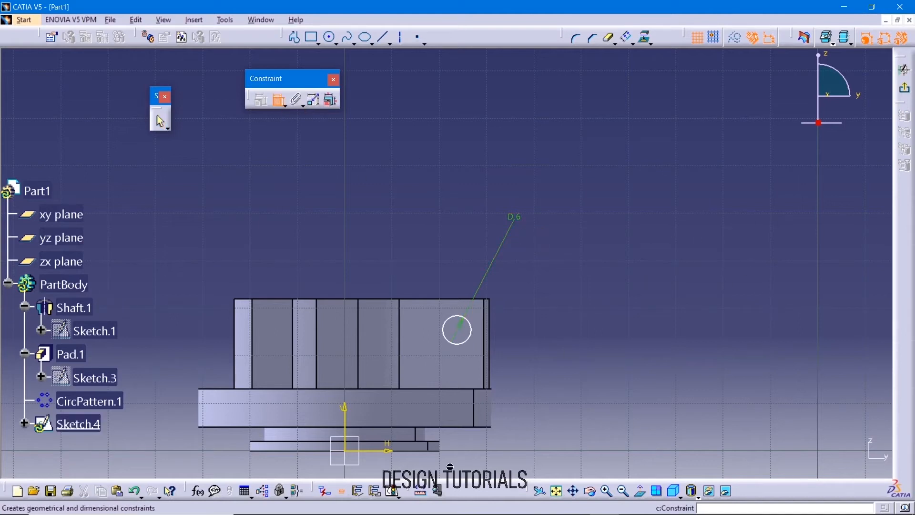
click(438, 450)
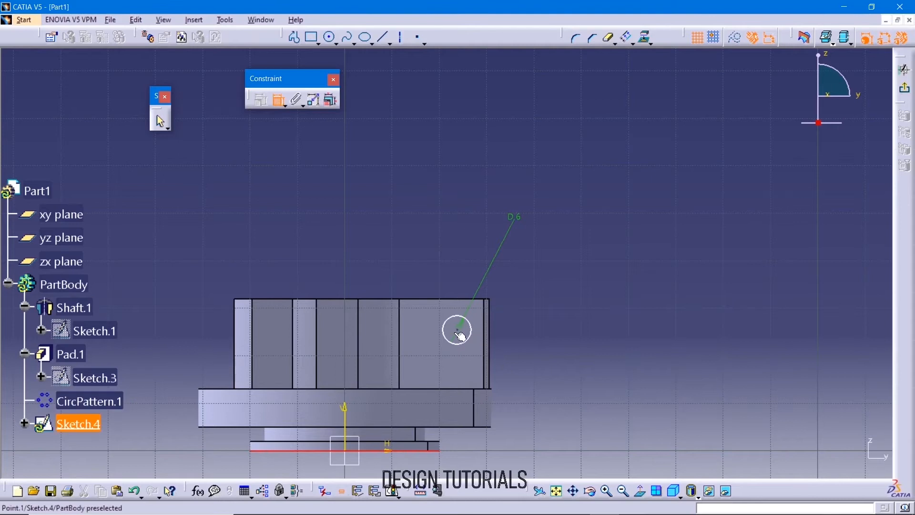
click(459, 333)
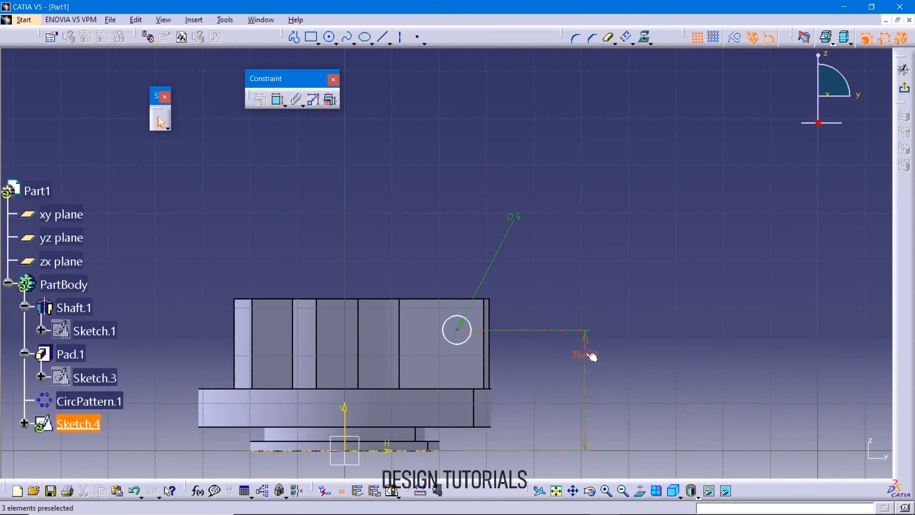
click(596, 357)
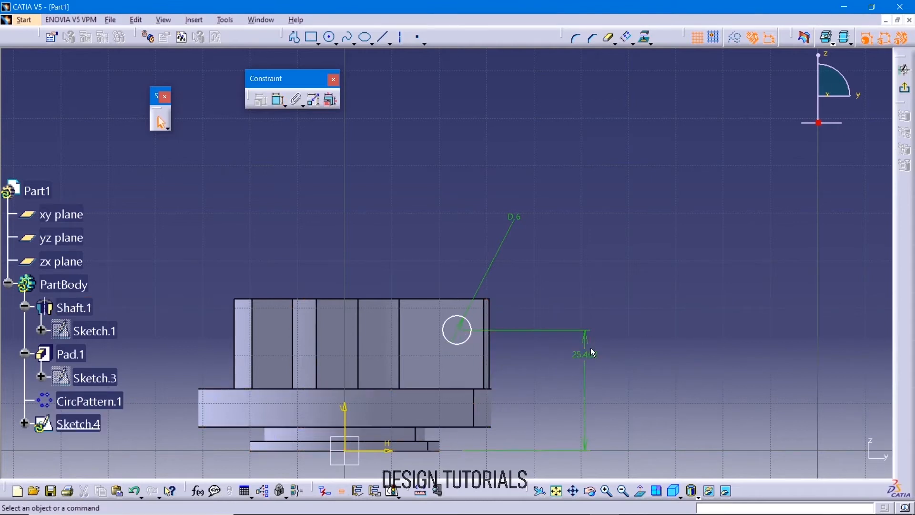
- Set the height of the circle's center above the part's bottom edge to 24 mm
double_click(599, 358)
text(24)
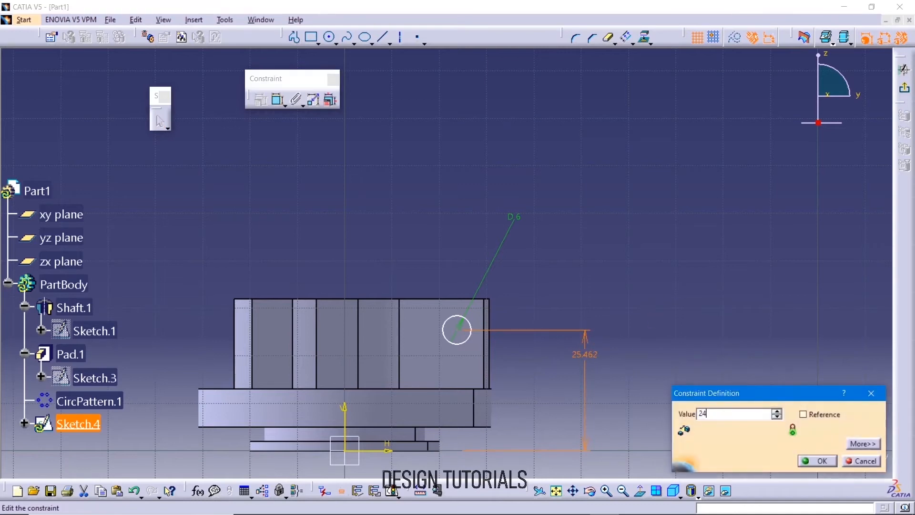
key(Return)
click(657, 289)
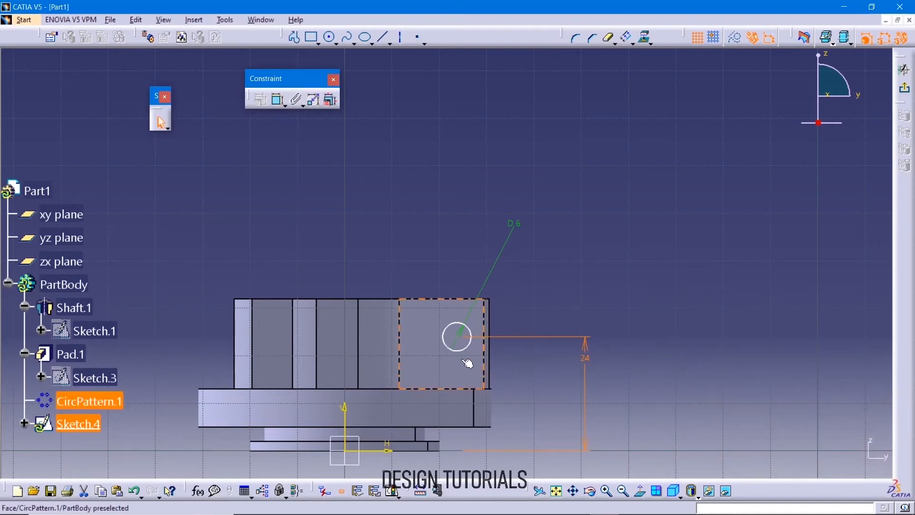
- Dimension the circle's center from the wall's outer vertical edge, set the distance to 8 mm, and finish the sketch
click(484, 339)
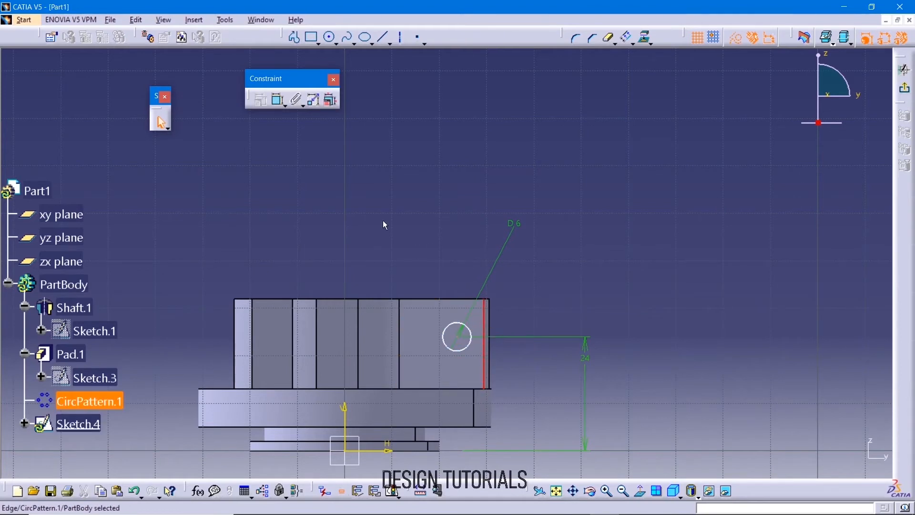
click(279, 99)
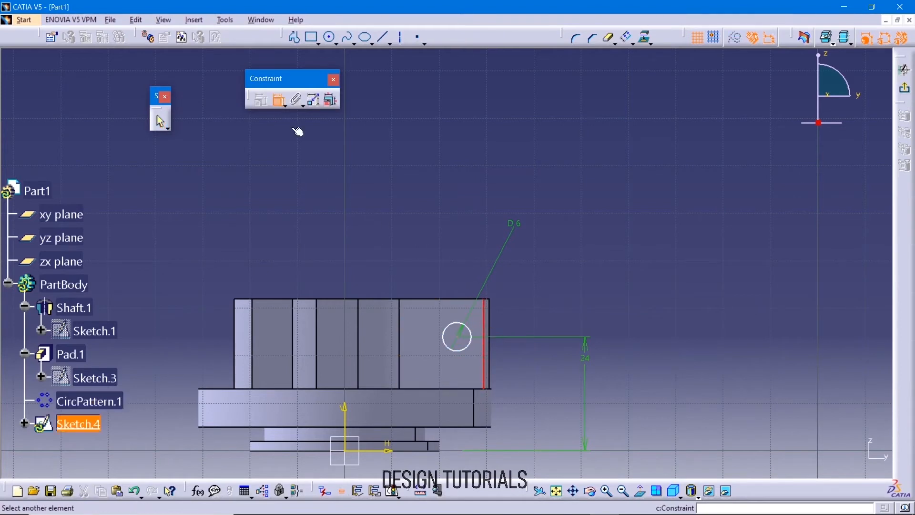
click(463, 339)
click(472, 249)
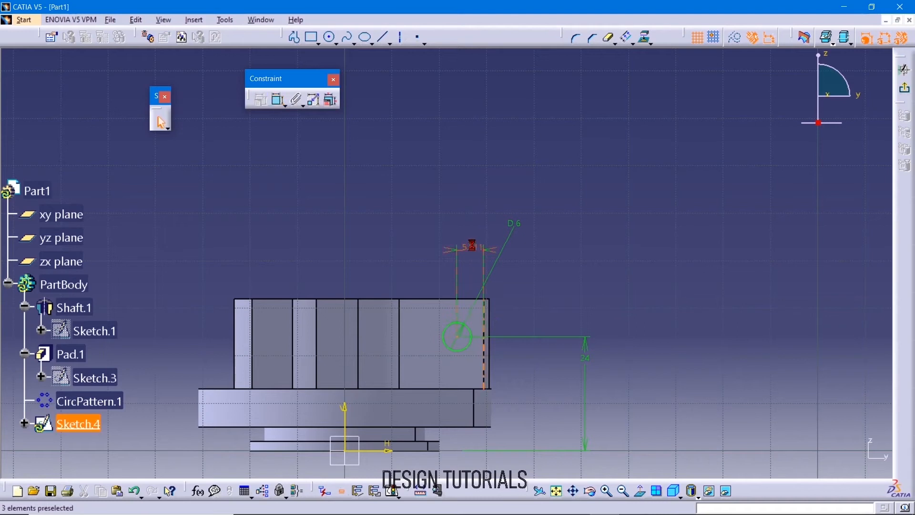
double_click(472, 247)
text(8mm)
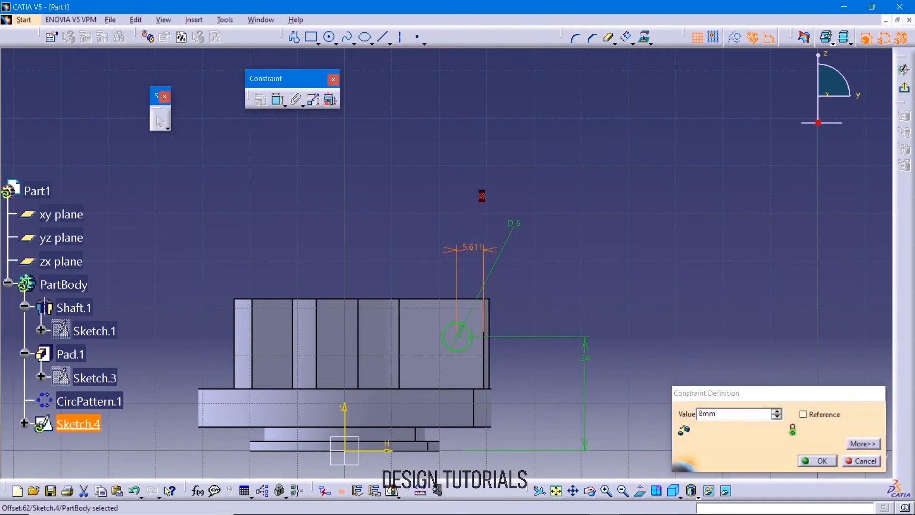
key(Return)
click(905, 69)
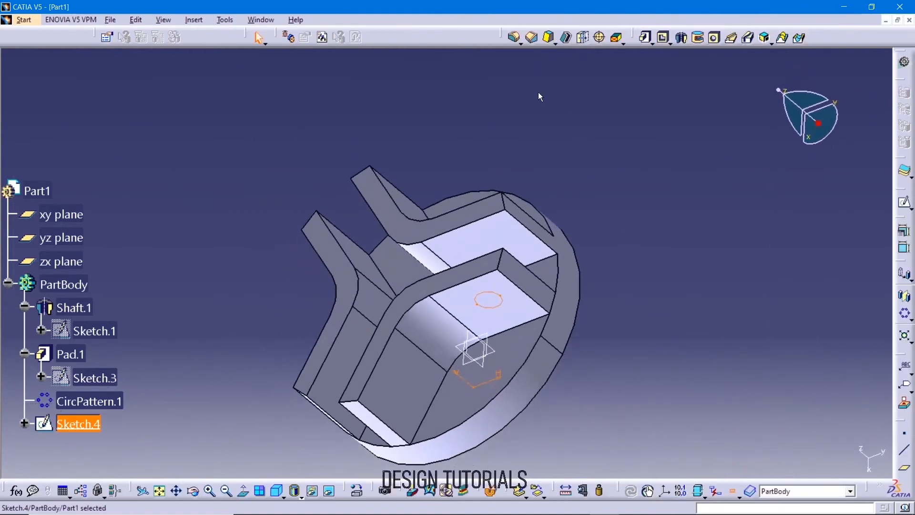
- Cut the circle as a pocket with the Up to surface limit, using the neighbouring wall's flat face as the limit
click(663, 37)
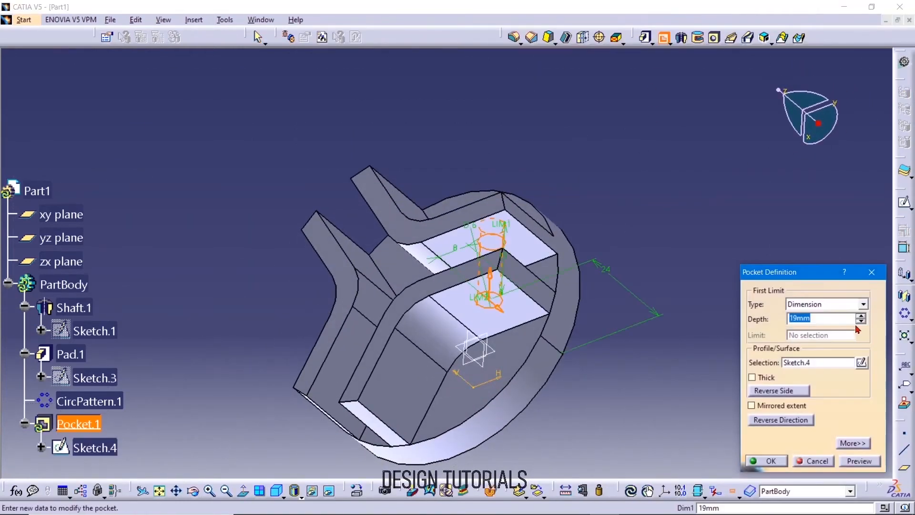
click(864, 304)
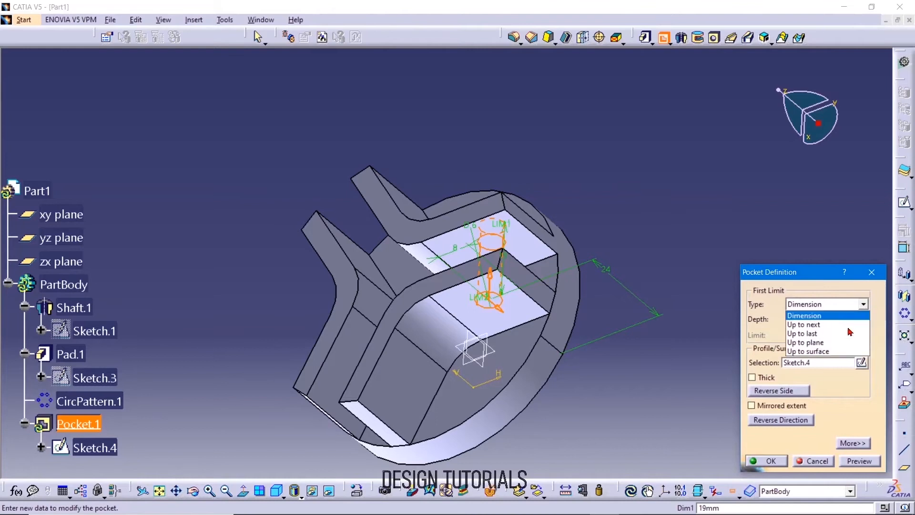
click(829, 352)
middle_drag(599, 155, 560, 234)
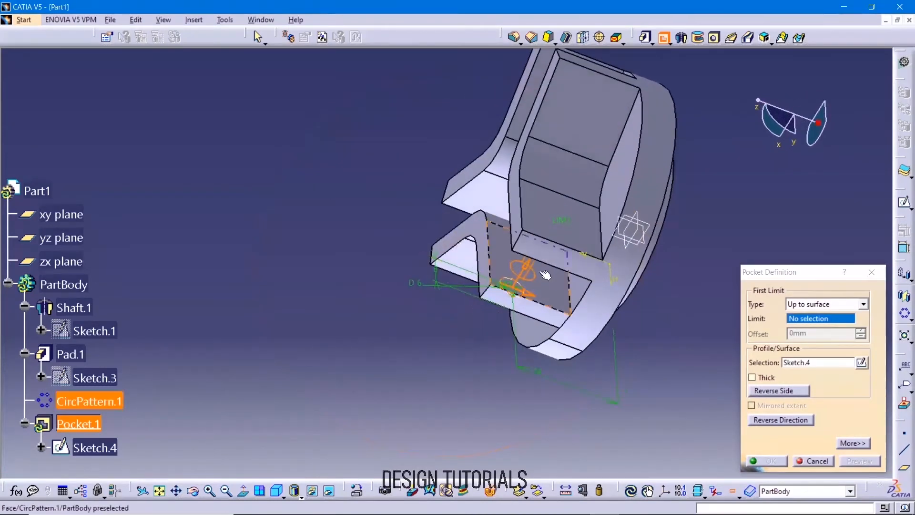
click(560, 236)
click(772, 460)
middle_drag(705, 337, 394, 418)
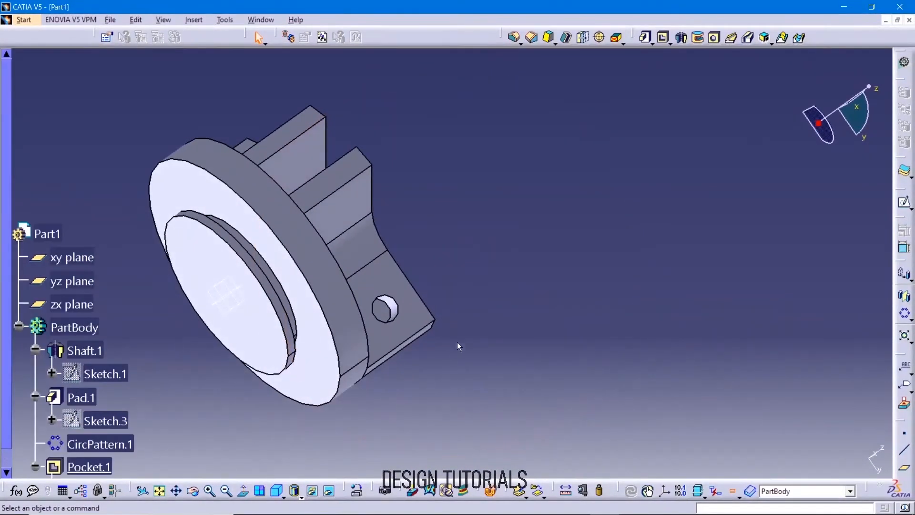
middle_drag(519, 349, 286, 372)
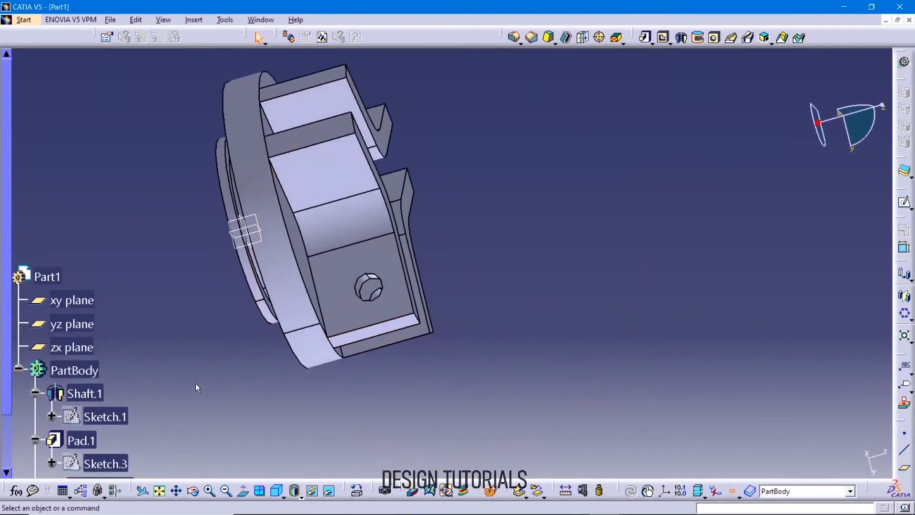
- Create a circular pattern of the pocket with 3 instances at 120° spacing, using the disc's top face as reference element
click(92, 380)
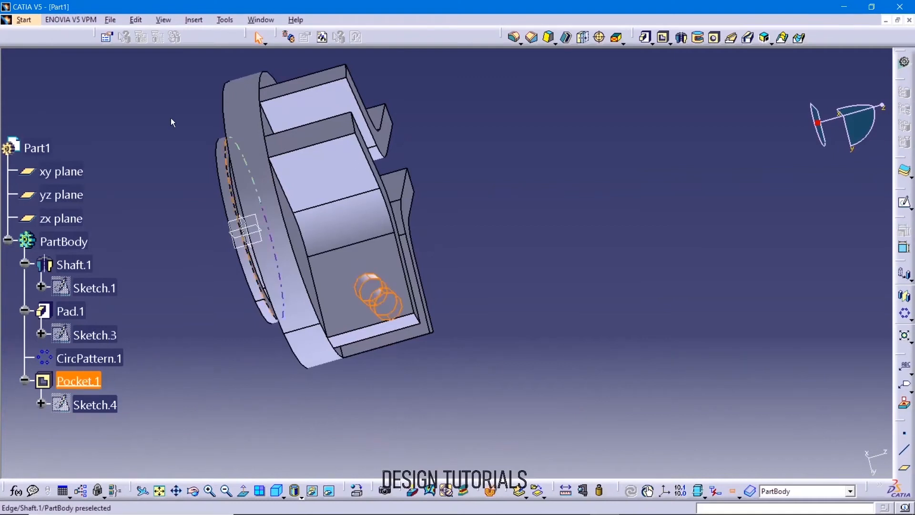
click(190, 20)
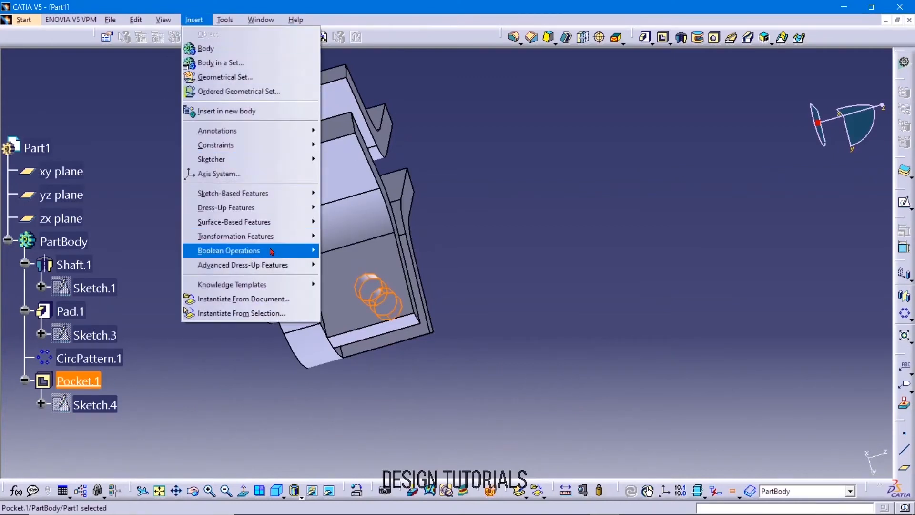
mouse_move(273, 237)
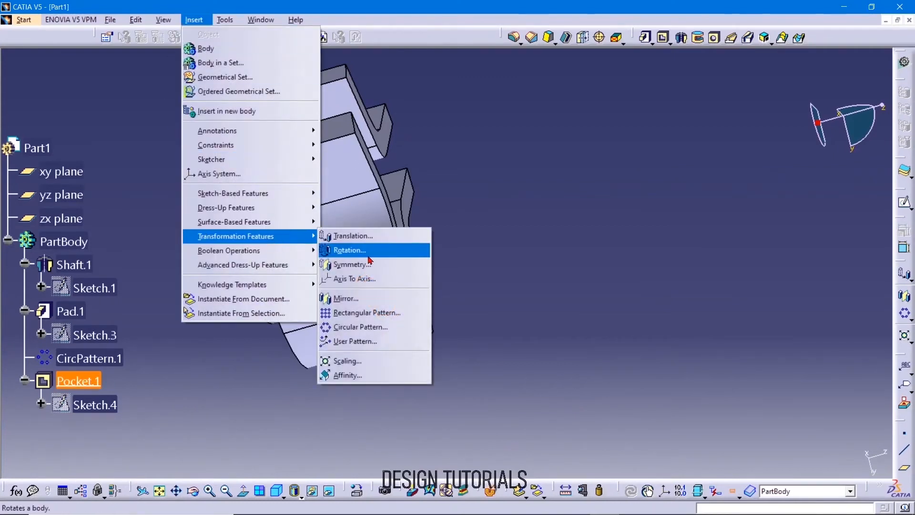
click(369, 324)
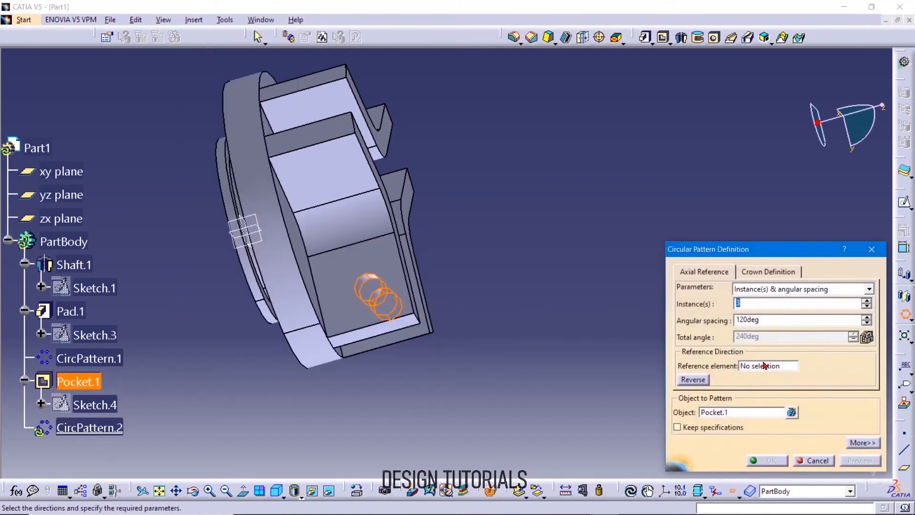
click(764, 366)
middle_drag(577, 196, 342, 272)
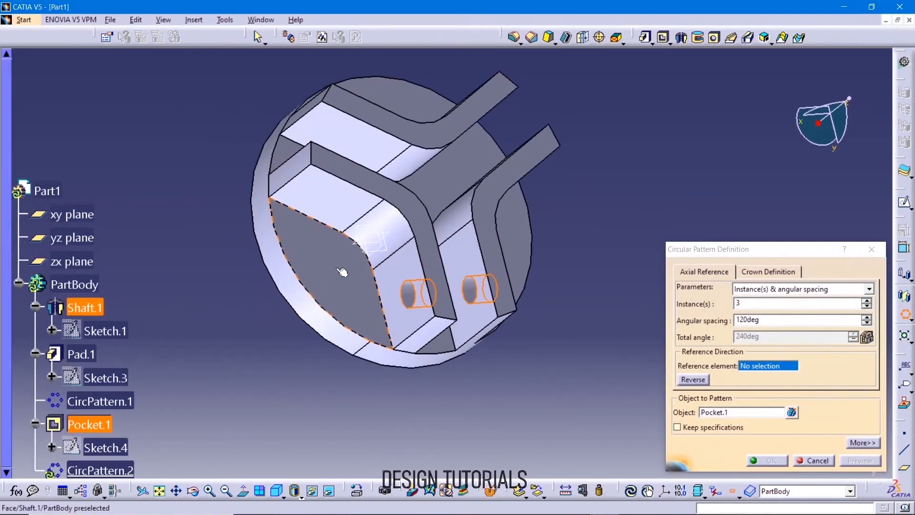
click(340, 270)
click(852, 459)
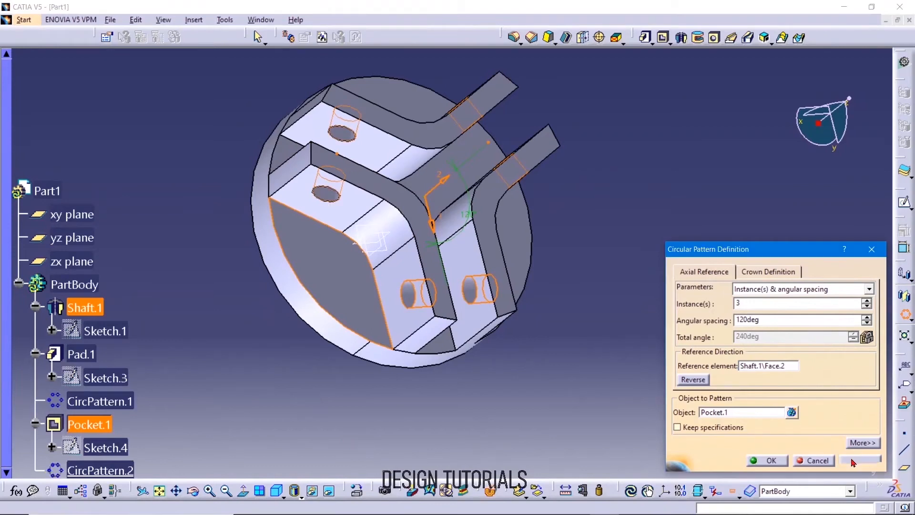
click(765, 461)
middle_drag(688, 313, 641, 303)
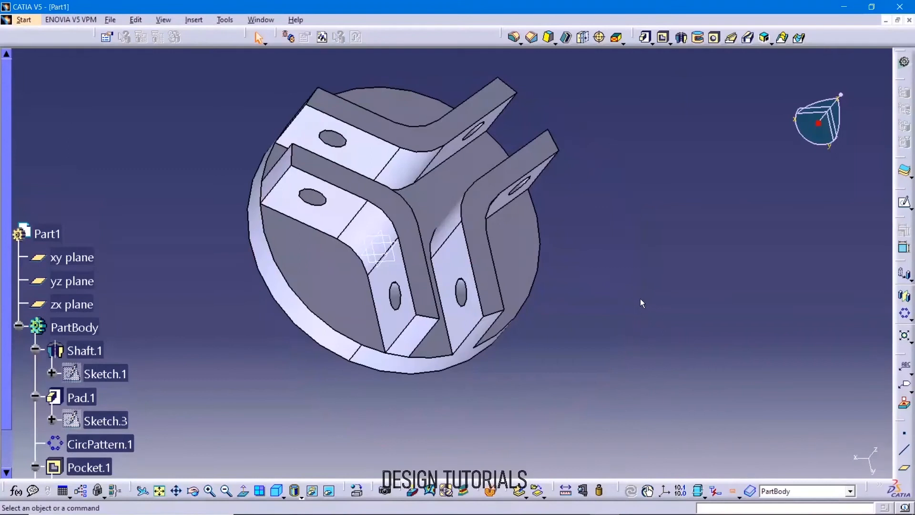
- Chamfer the six upper outer corner edges at the ends of the three bent walls, 3 mm at 45°
click(532, 37)
text(3)
key(Return)
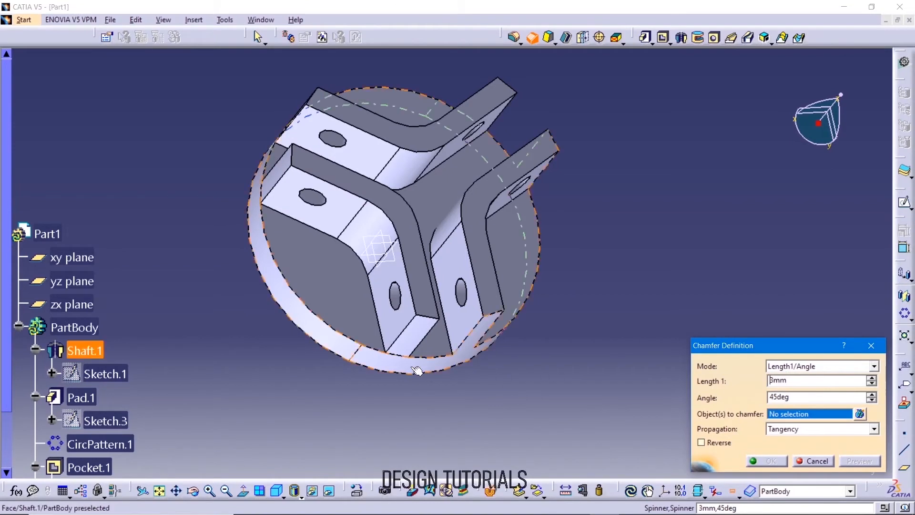
click(430, 320)
click(500, 318)
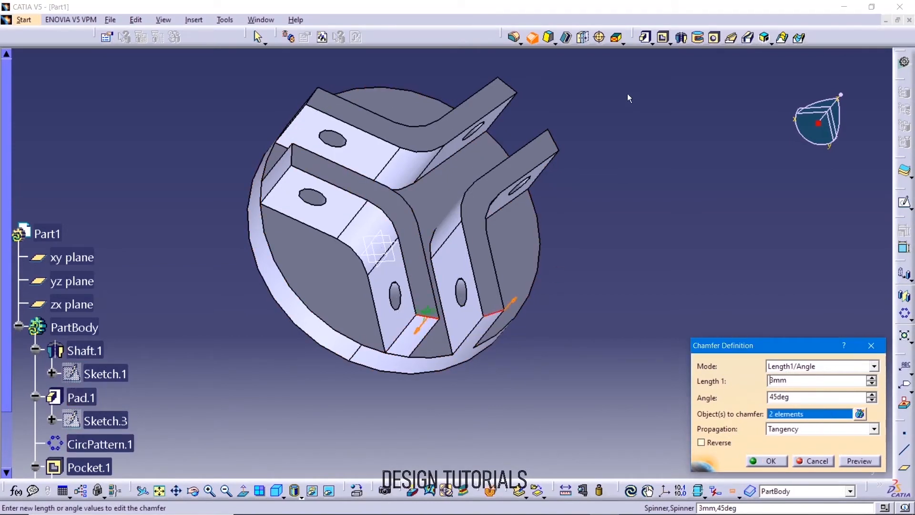
click(557, 143)
click(508, 85)
click(312, 92)
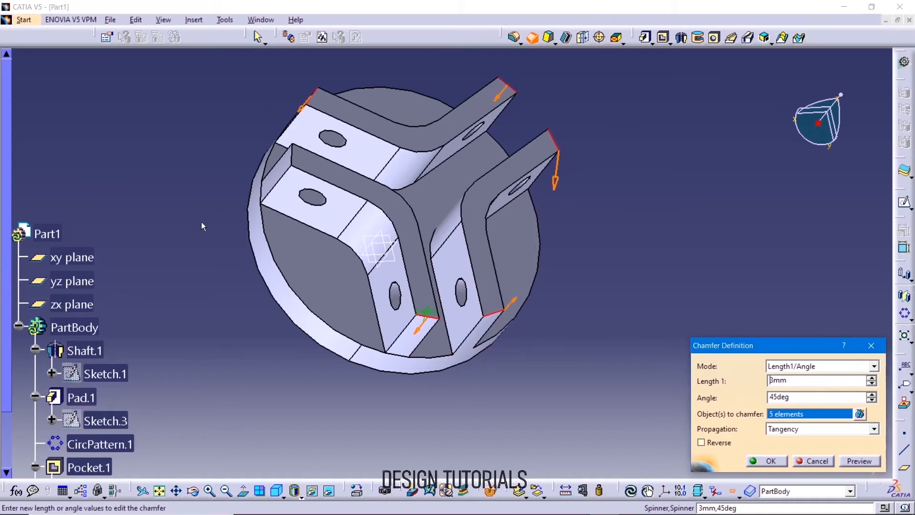
click(293, 151)
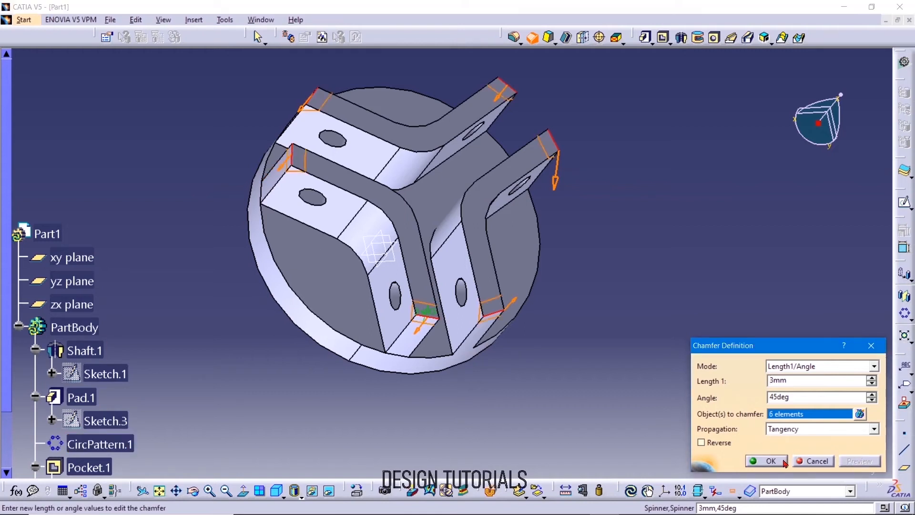
click(769, 461)
- Start a sketch on the yz plane and draw a vertical line from the origin up along the vertical axis
middle_drag(702, 355, 588, 317)
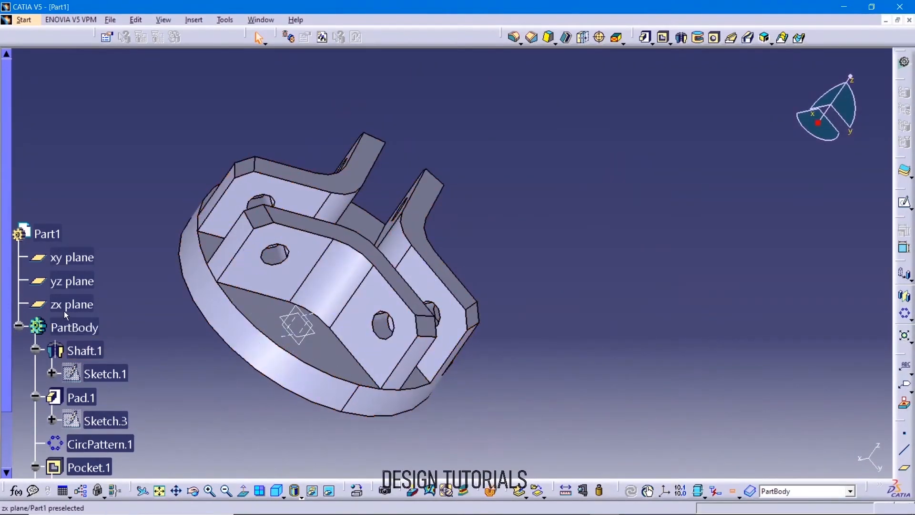
click(72, 283)
click(904, 202)
mouse_move(690, 395)
middle_down()
mouse_move(637, 327)
mouse_move(664, 220)
mouse_move(695, 239)
middle_up()
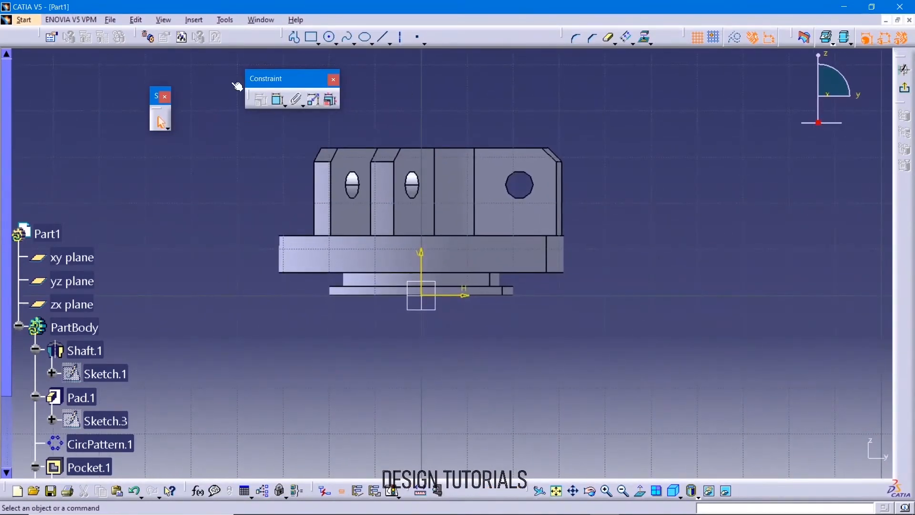
click(384, 37)
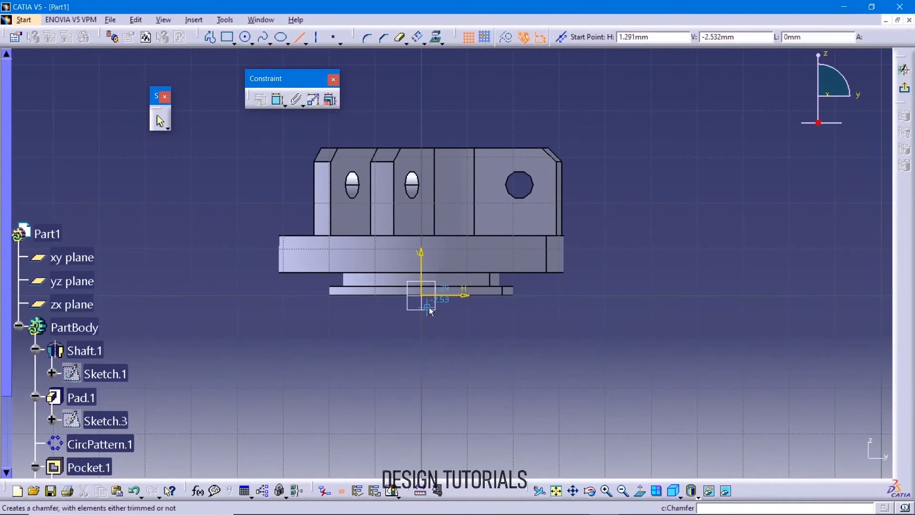
click(425, 297)
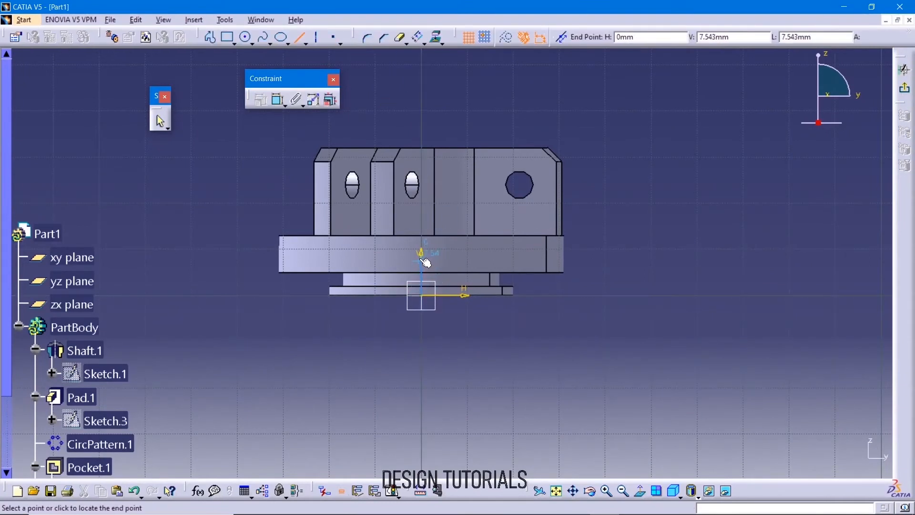
click(423, 253)
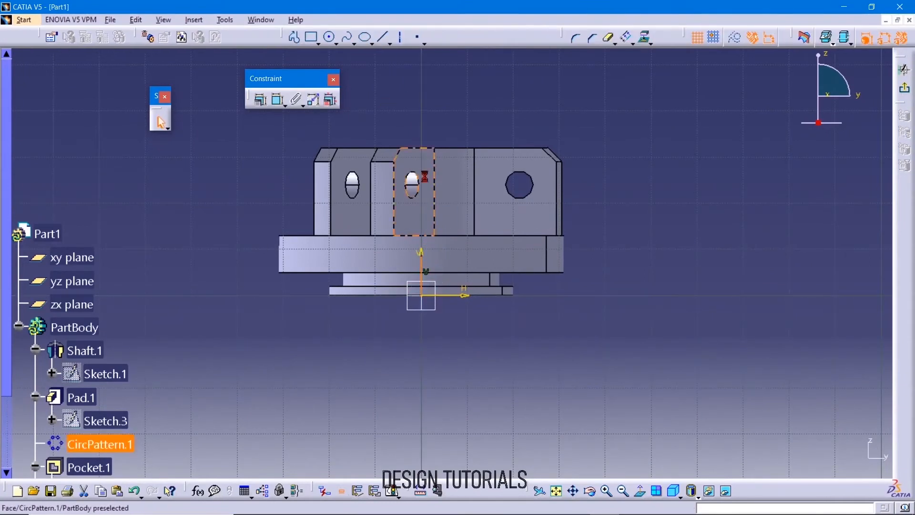
- Draw a horizontal line outward from the vertical line's upper end and a short vertical line down from its outer end
click(384, 38)
click(427, 257)
click(467, 260)
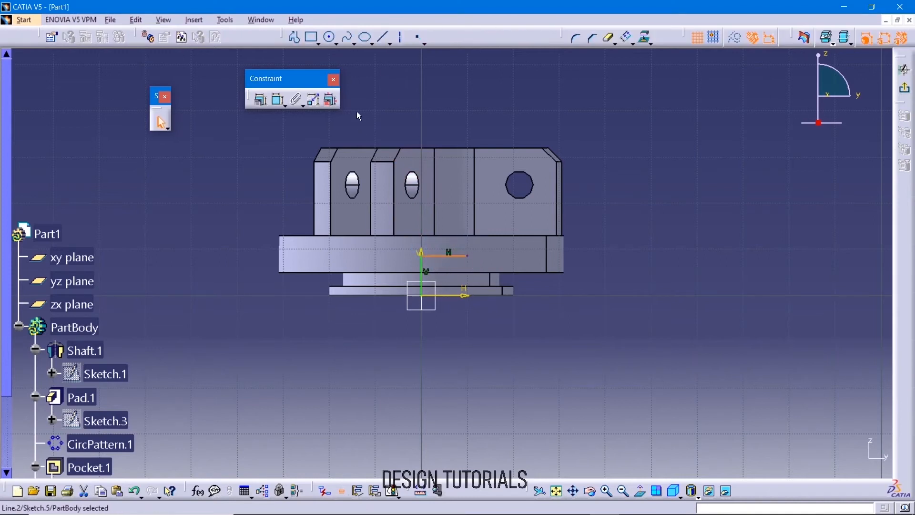
click(383, 37)
middle_drag(458, 350, 464, 256)
click(506, 243)
click(504, 254)
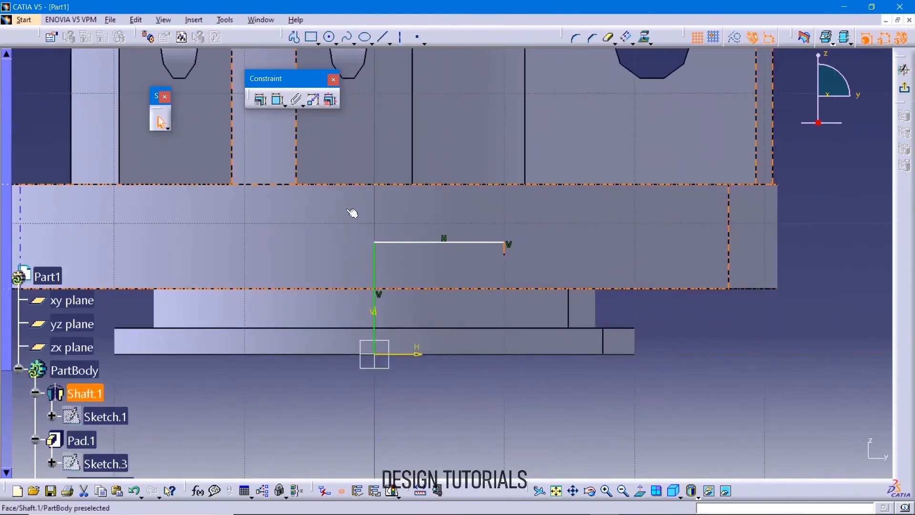
- Add a short horizontal line inward from the short vertical's lower end and a vertical line linking it to the part's bottom edge
click(384, 38)
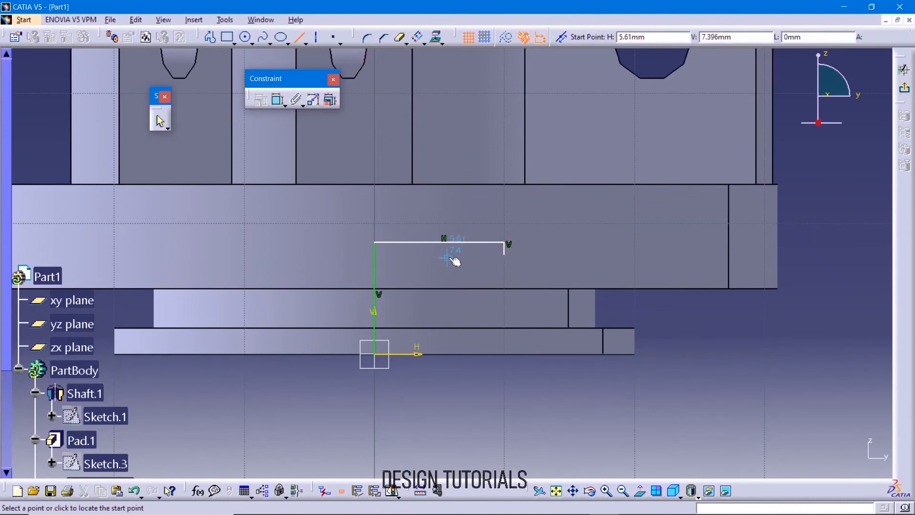
click(472, 260)
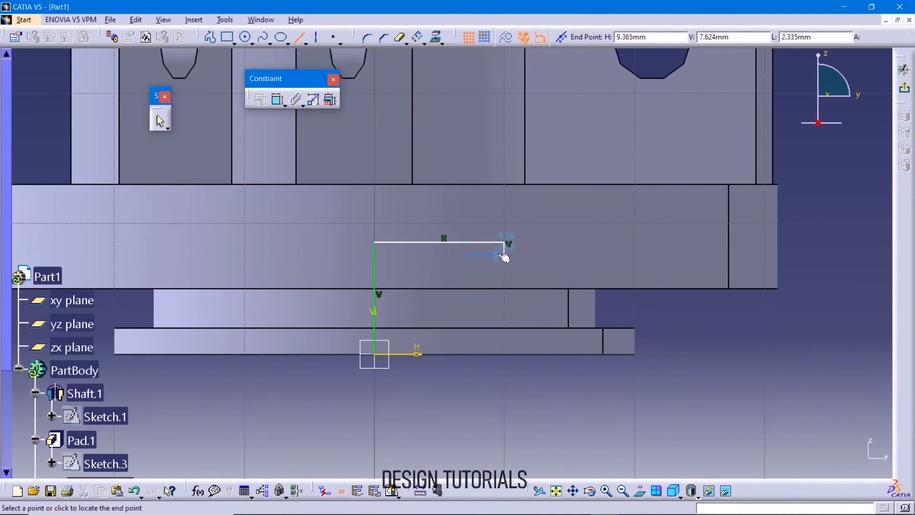
click(505, 254)
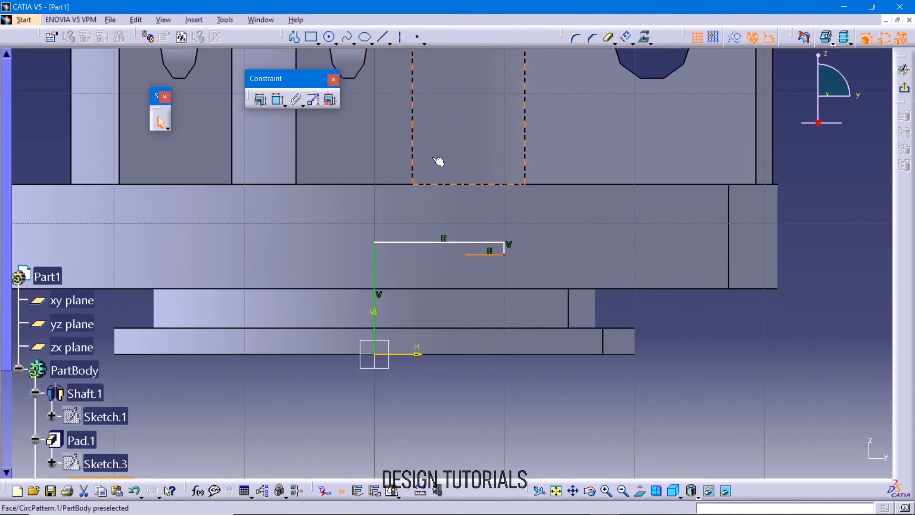
click(383, 37)
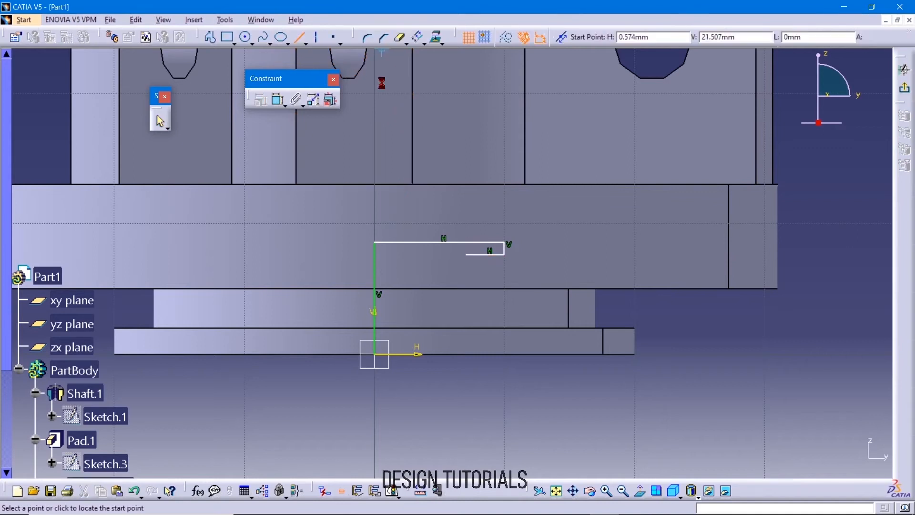
click(471, 358)
click(472, 259)
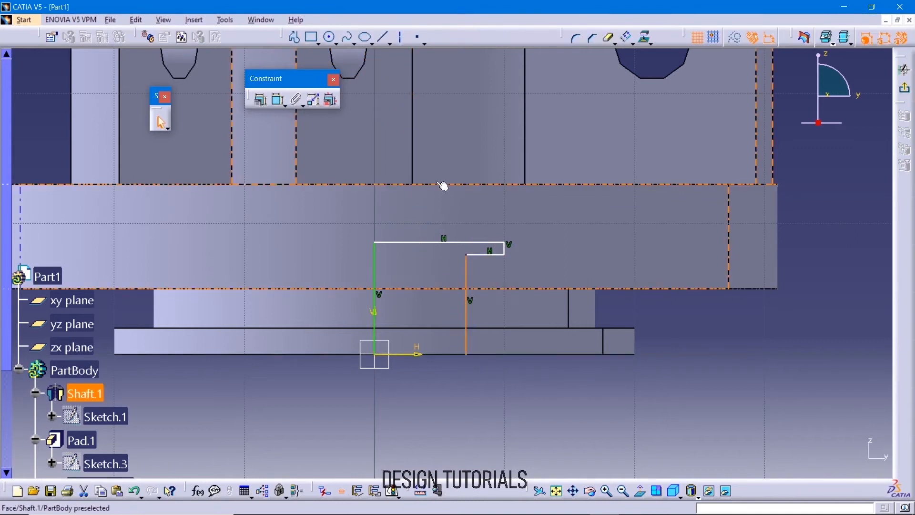
- Close the profile with a horizontal line from the origin to the lower end of the outer vertical line
click(383, 37)
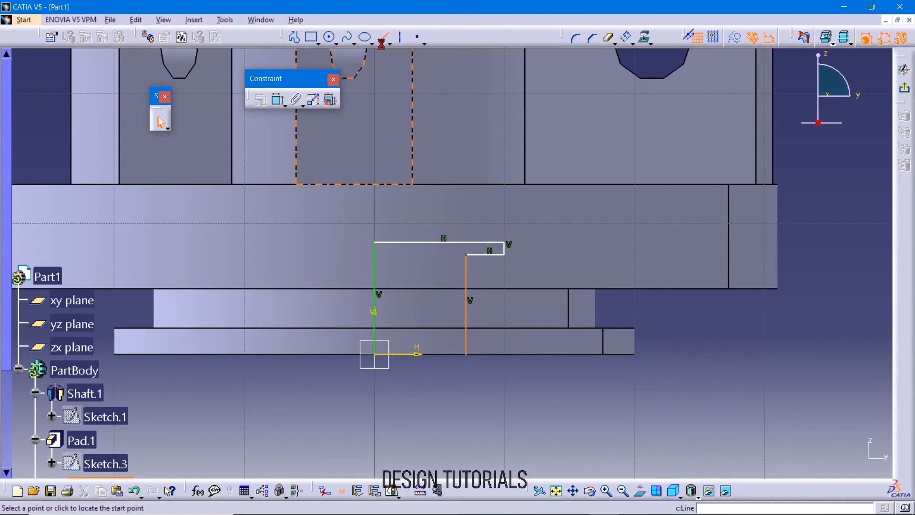
click(382, 359)
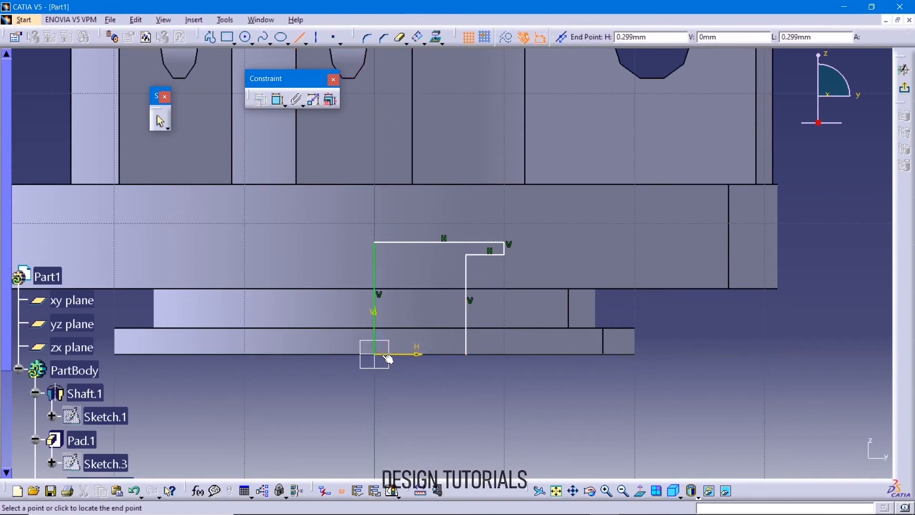
click(467, 356)
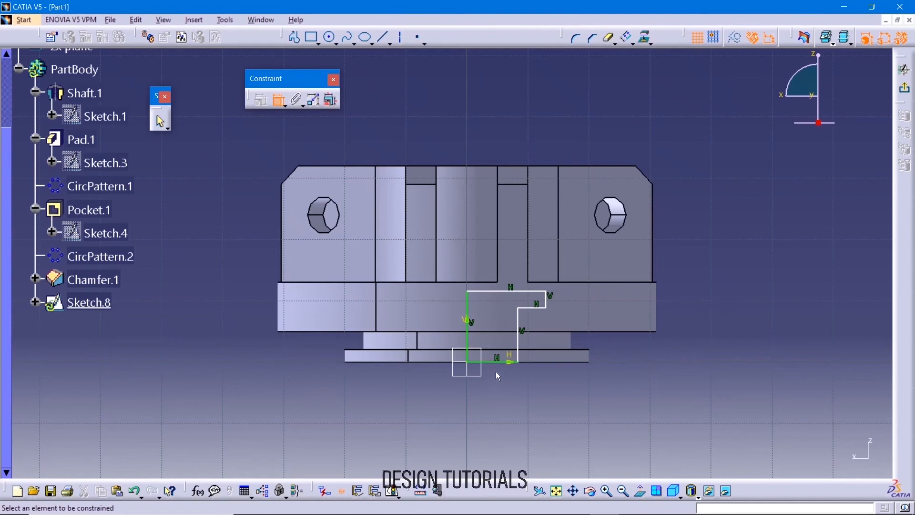
- Dimension the profile's lower horizontal line and set its length to 10 mm
click(502, 362)
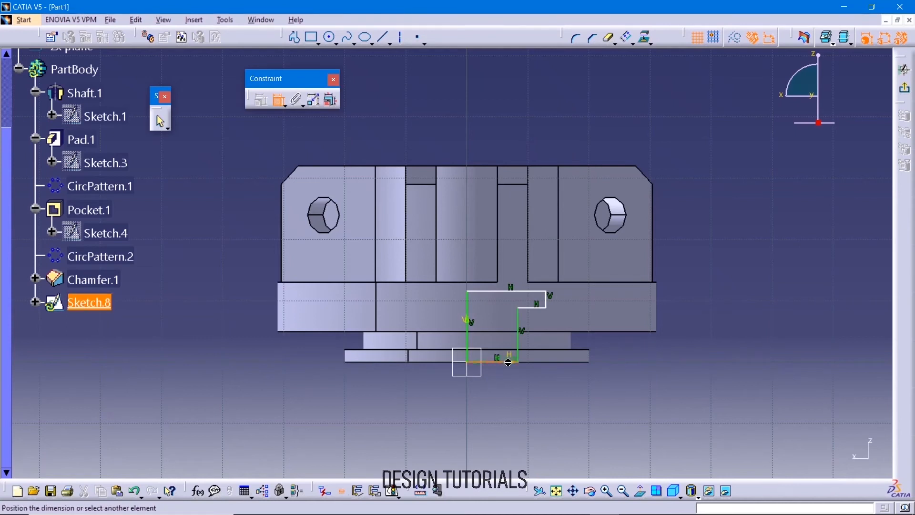
click(511, 382)
double_click(511, 376)
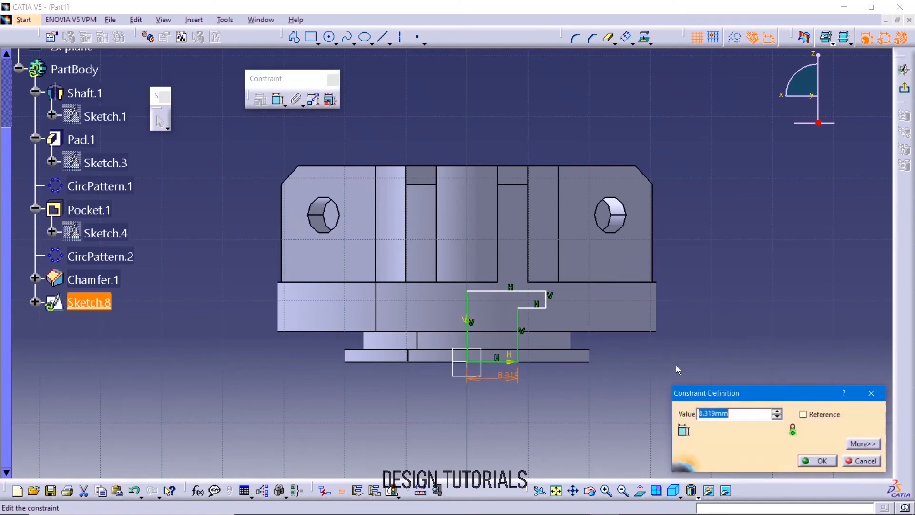
text(10)
key(Return)
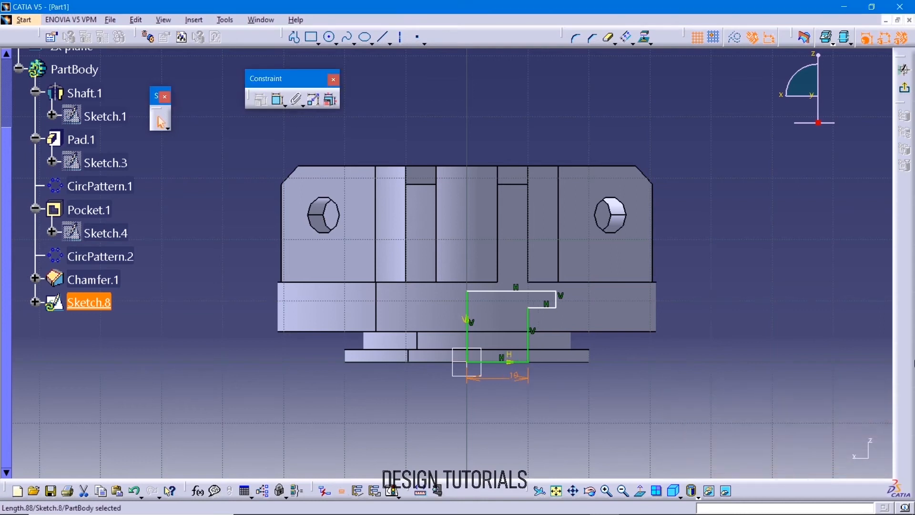
- Dimension the profile's upper horizontal line and set its length to 13 mm
click(520, 295)
click(279, 99)
click(534, 115)
double_click(517, 112)
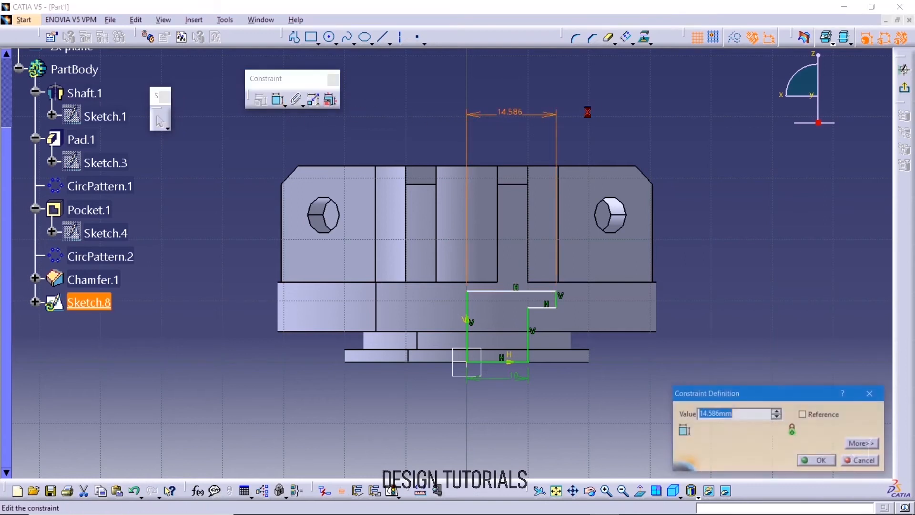
key(Return)
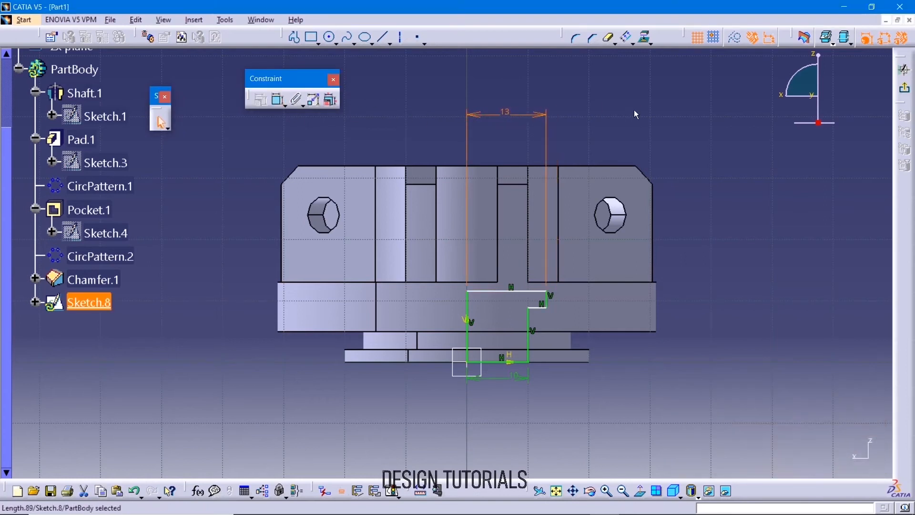
click(278, 99)
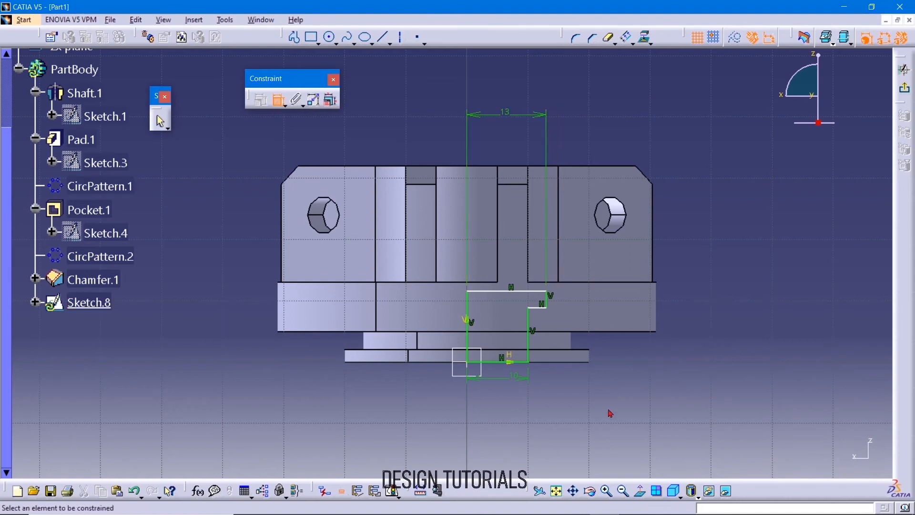
click(555, 303)
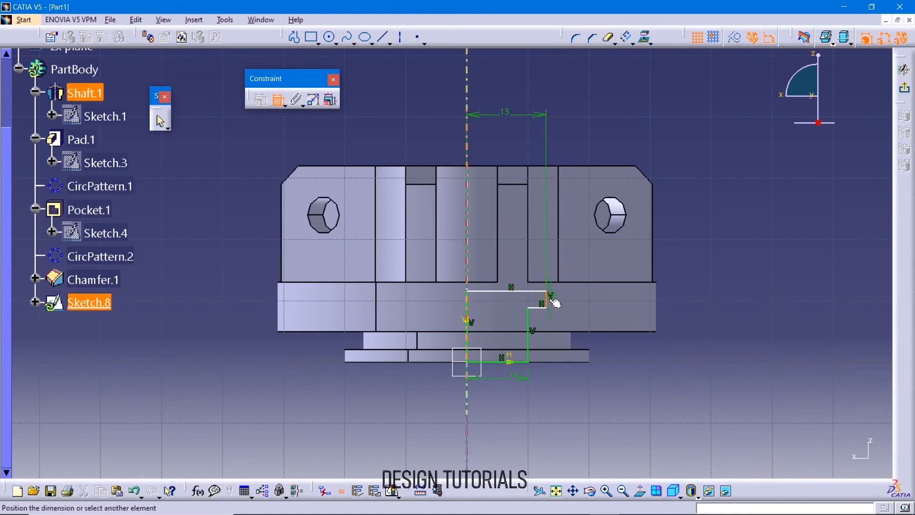
click(578, 300)
click(572, 303)
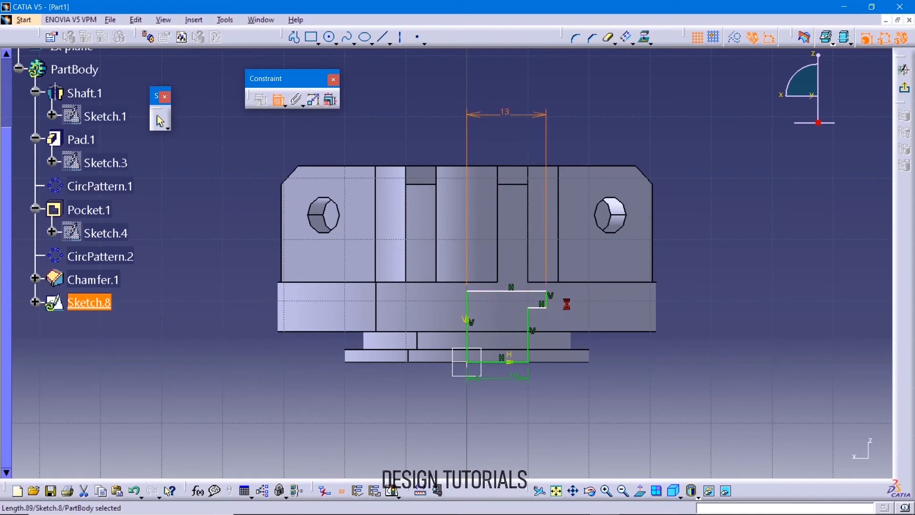
click(575, 341)
- Dimension the distance between the profile's lower line and the short step line and set it to 7 mm
middle_drag(552, 358, 482, 181)
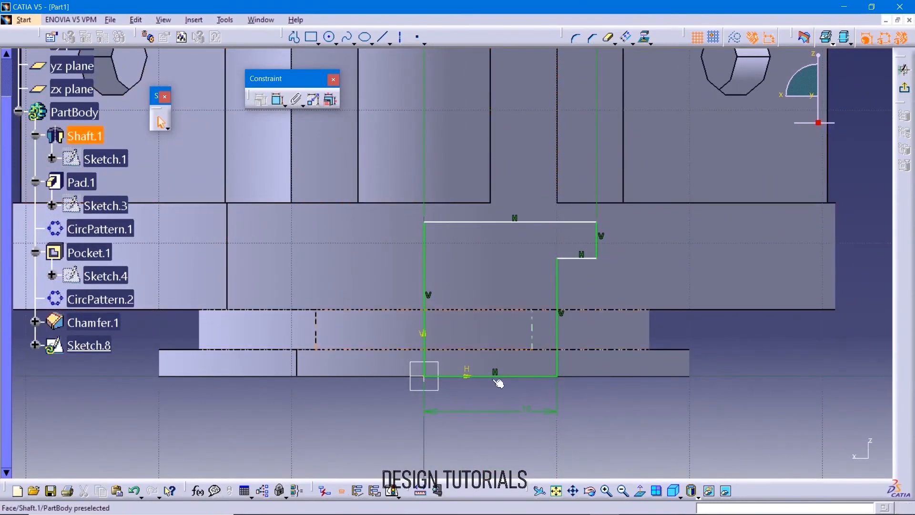
click(640, 491)
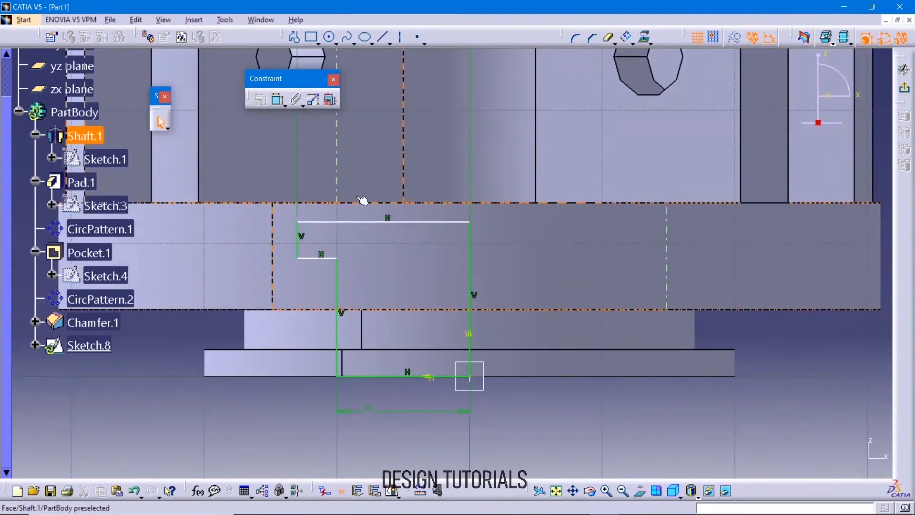
click(279, 99)
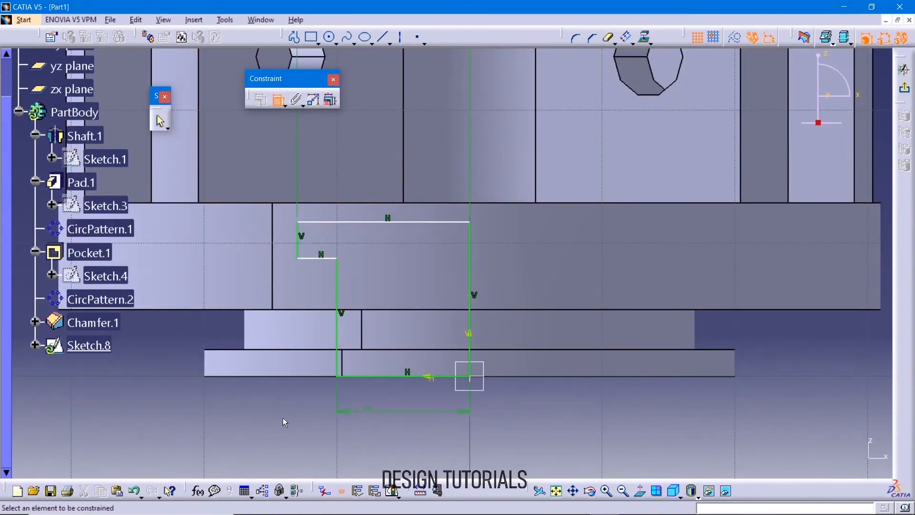
click(372, 377)
click(315, 258)
click(173, 344)
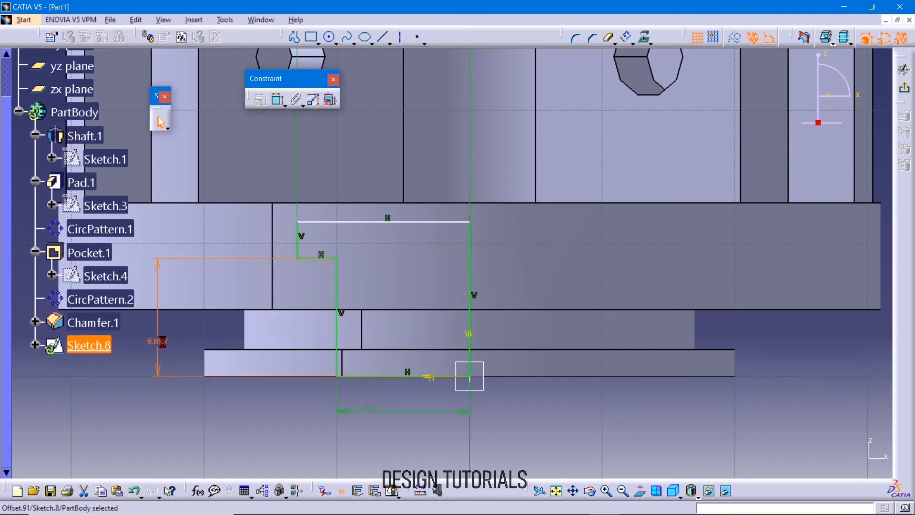
double_click(159, 341)
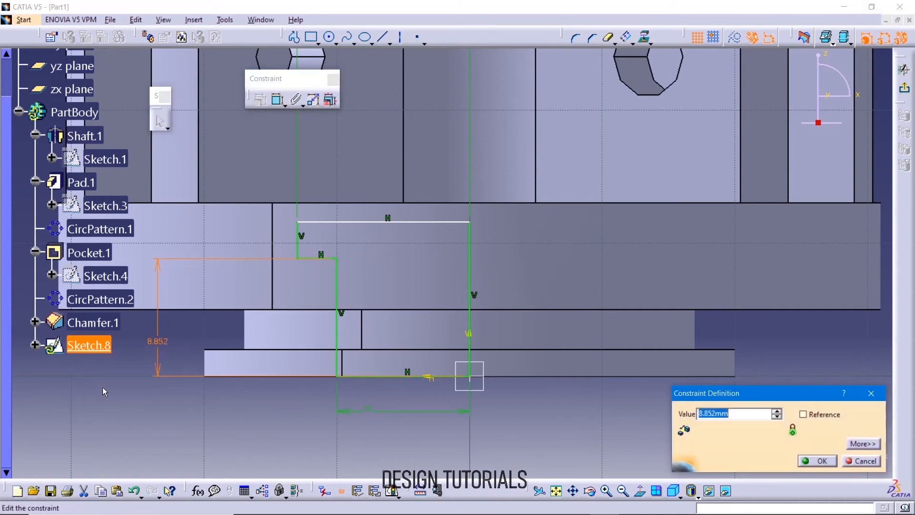
key(Return)
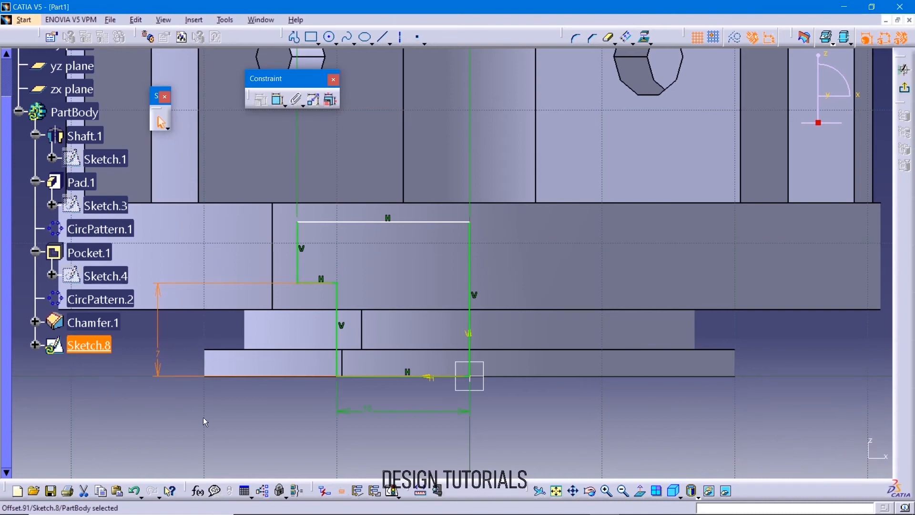
click(278, 100)
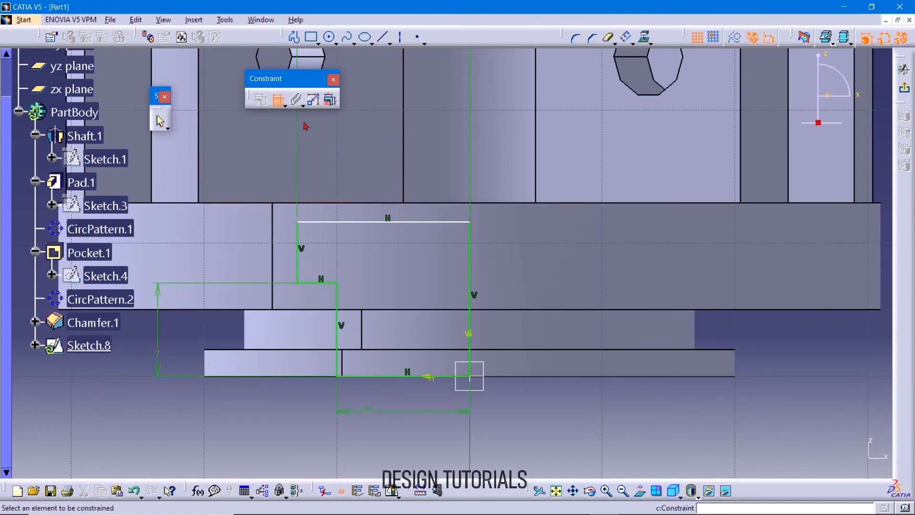
click(472, 280)
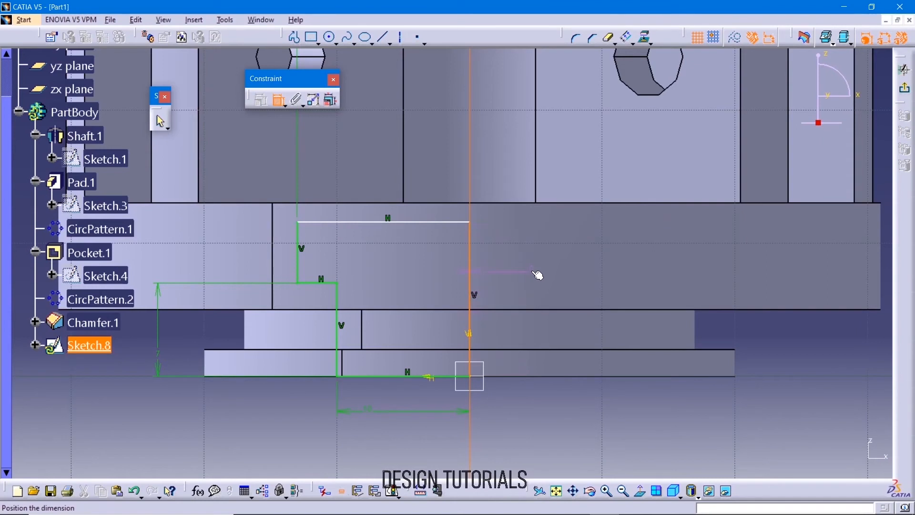
key(Escape)
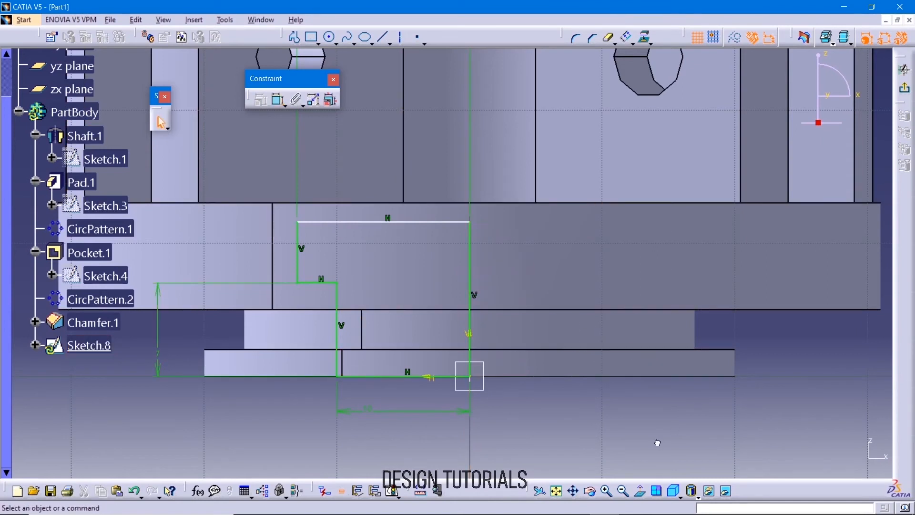
middle_drag(553, 423, 554, 433)
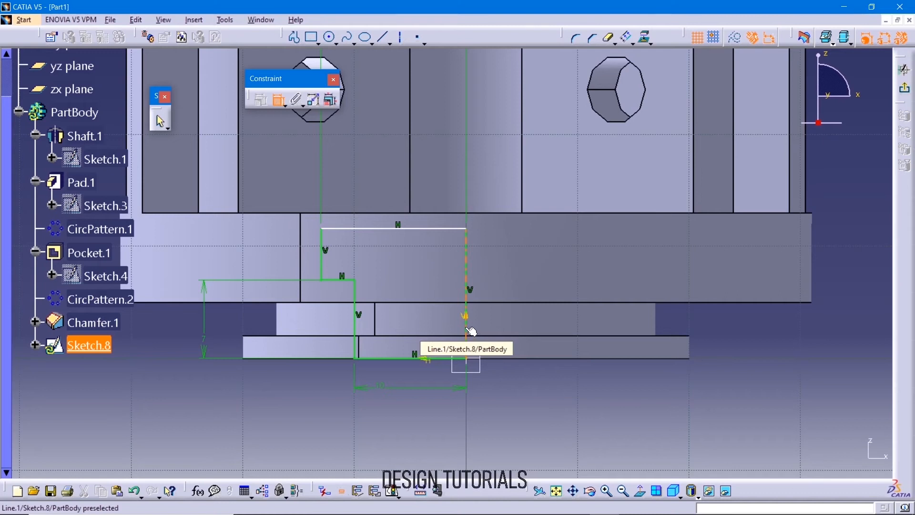
click(398, 229)
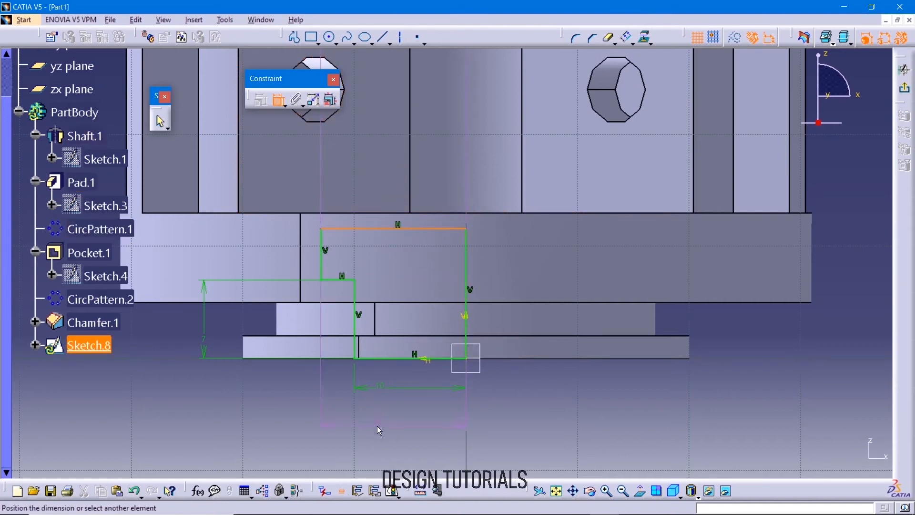
key(Escape)
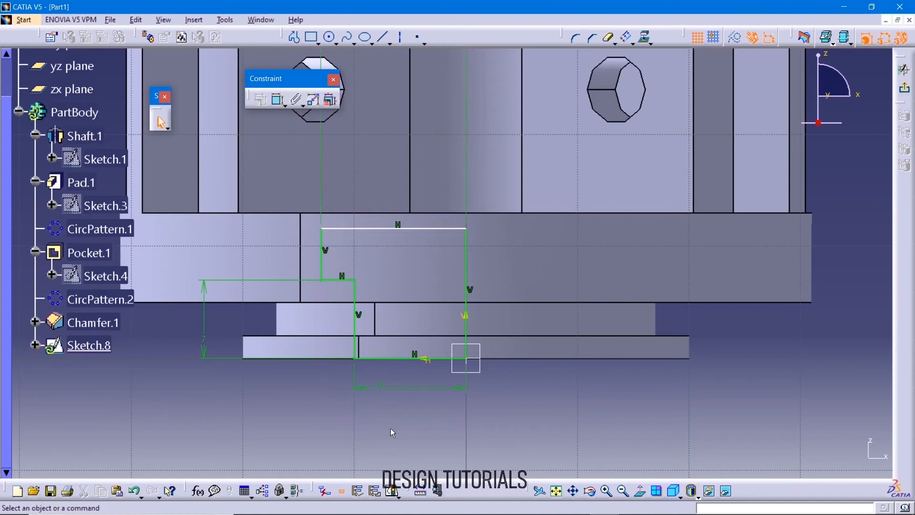
- Dimension the short outer vertical line of the profile and set its length to 2.5 mm
click(282, 105)
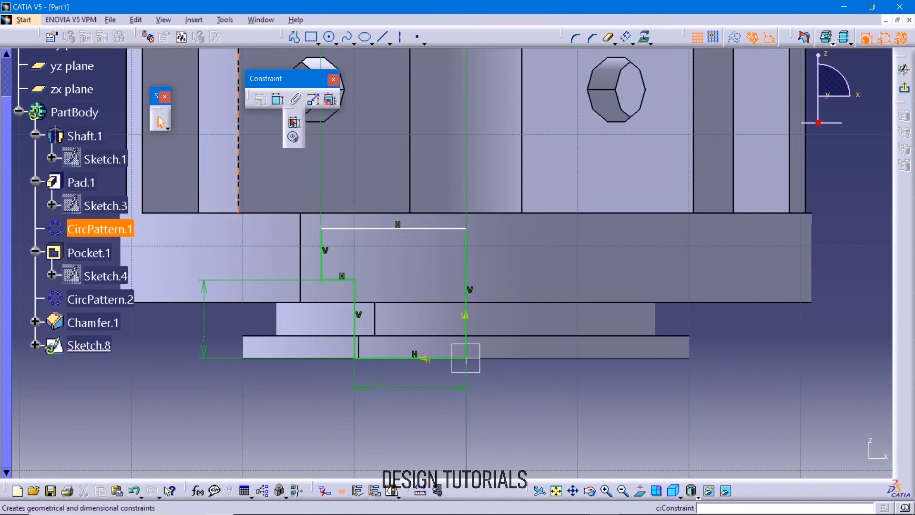
click(293, 122)
click(322, 262)
middle_drag(188, 264, 185, 287)
click(186, 265)
double_click(184, 259)
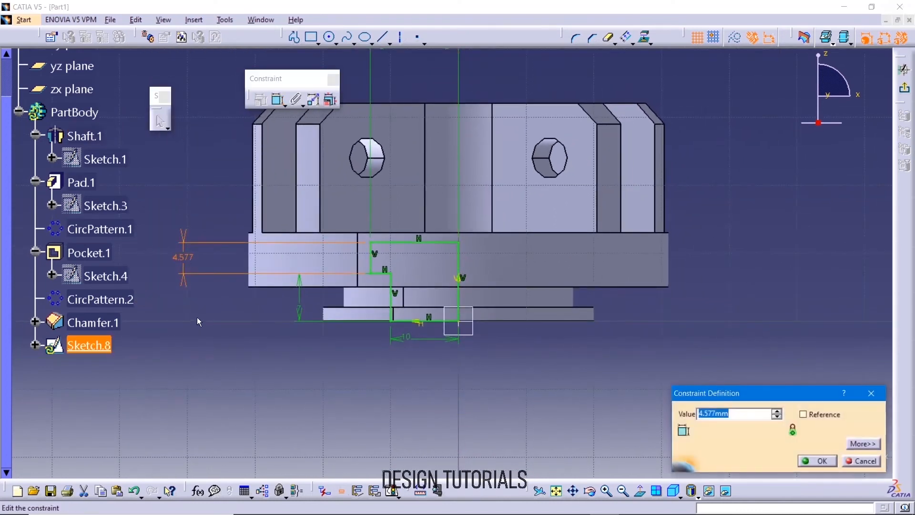
key(Return)
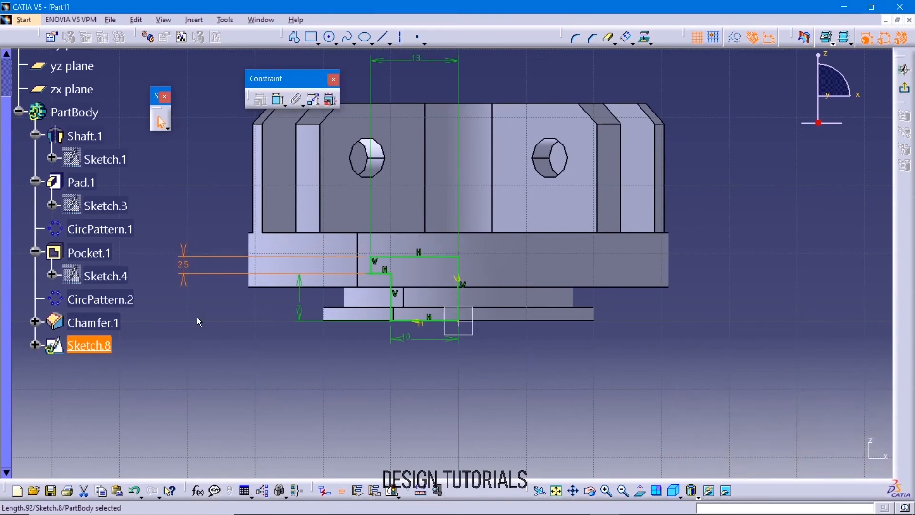
- Exit the sketch and cut the stepped profile as a 360° Groove around its central vertical line
click(905, 88)
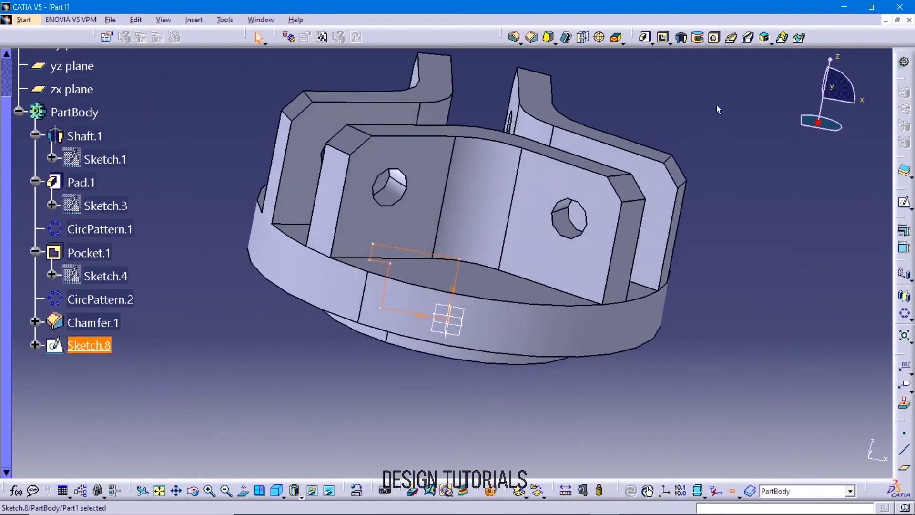
click(698, 38)
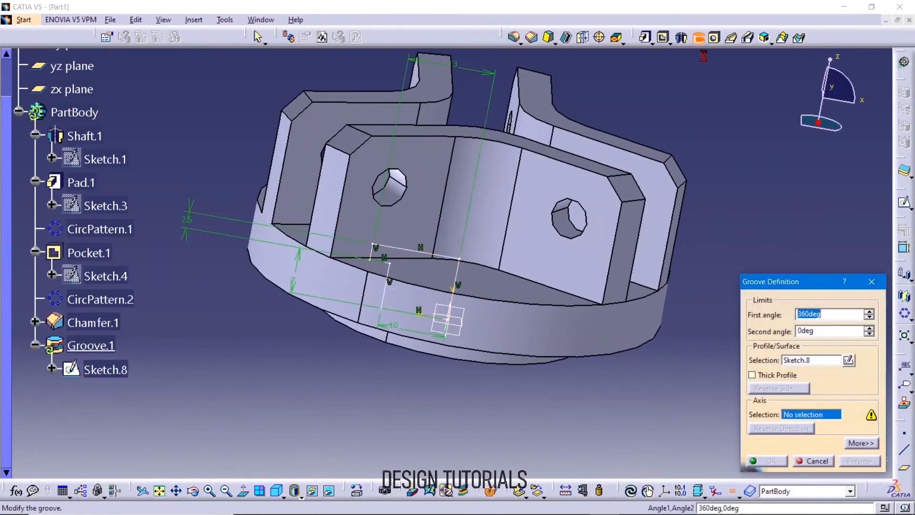
click(460, 282)
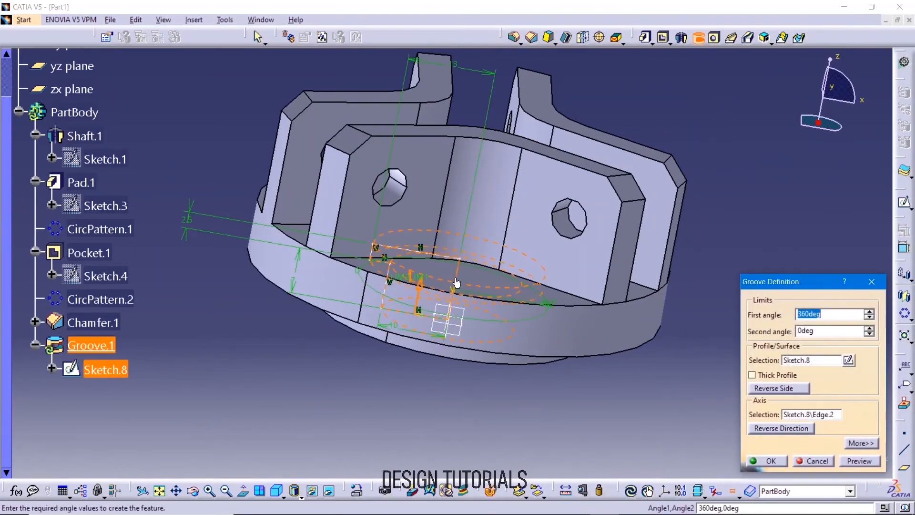
click(768, 461)
- Sketch on the disc's bottom ring face, project the central hole's circular edge onto it and exit the sketch
middle_drag(542, 430, 572, 219)
click(493, 346)
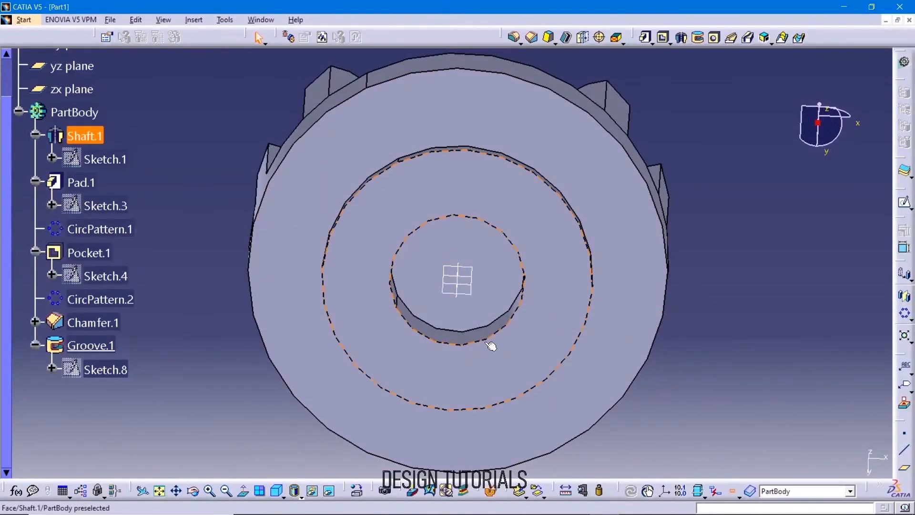
click(904, 202)
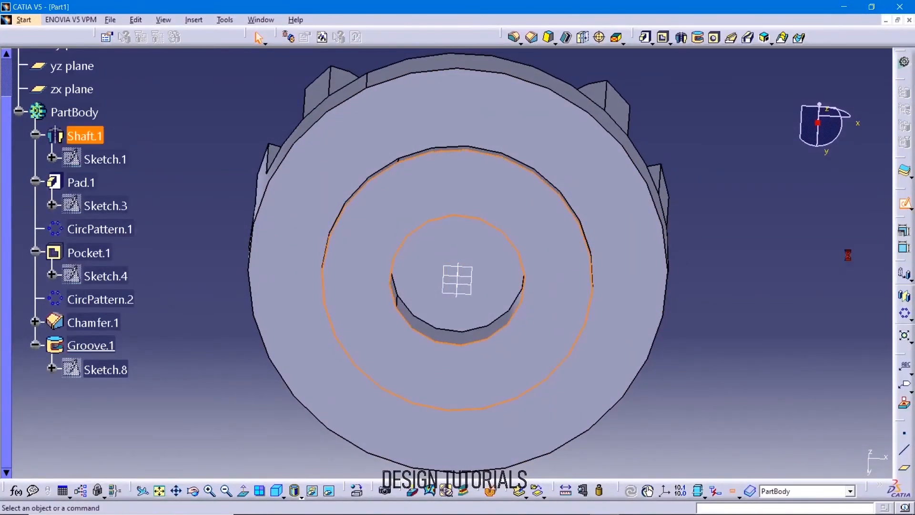
click(646, 38)
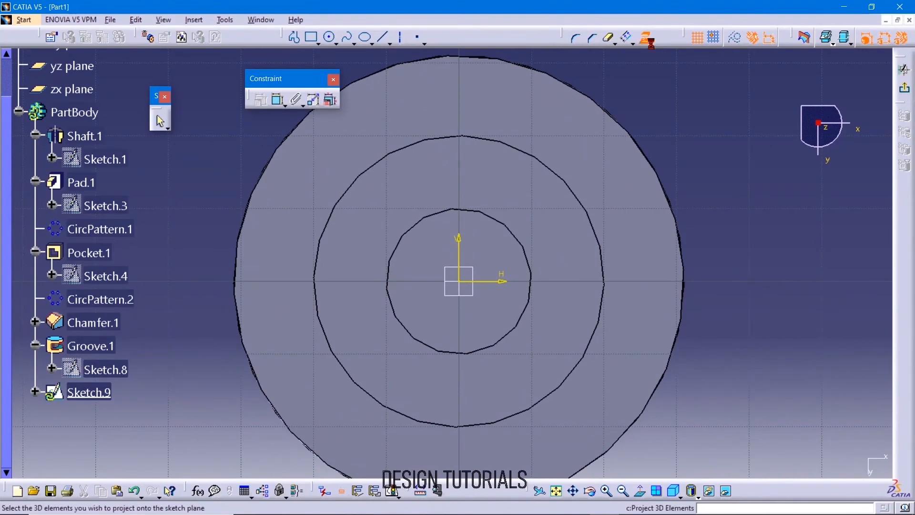
click(493, 220)
click(904, 69)
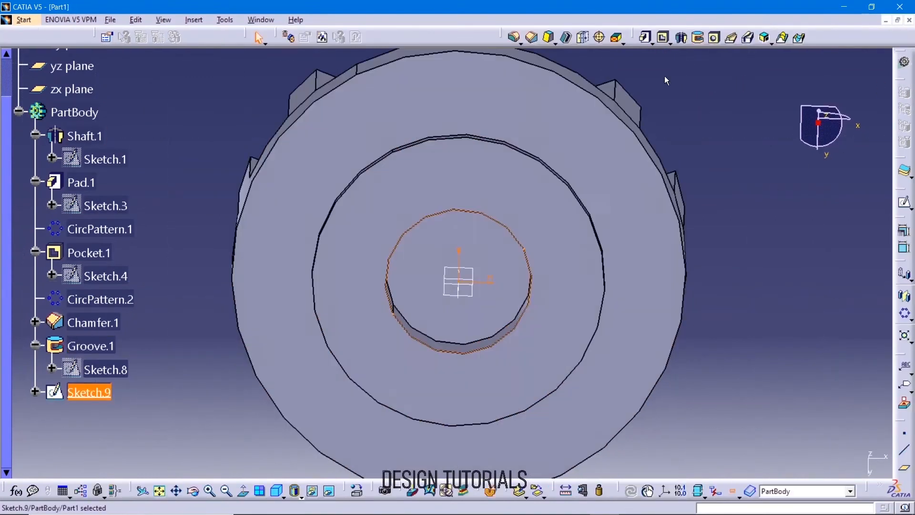
- Cut a pocket from the projected circle sketch through the part with the limit type Up to last
click(663, 37)
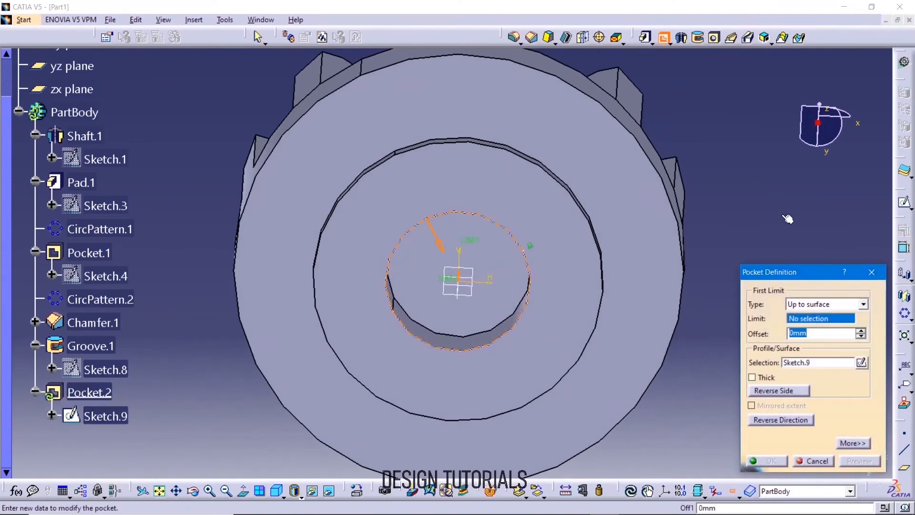
click(715, 179)
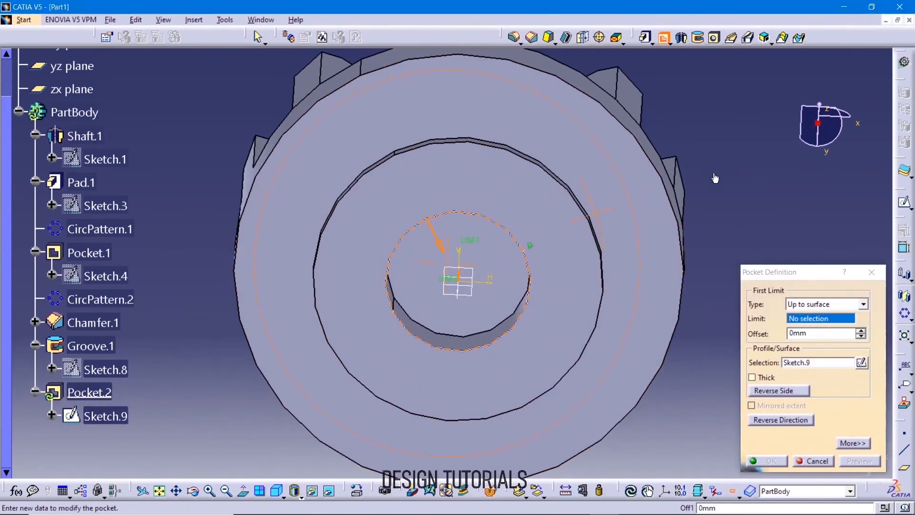
middle_drag(728, 165, 468, 317)
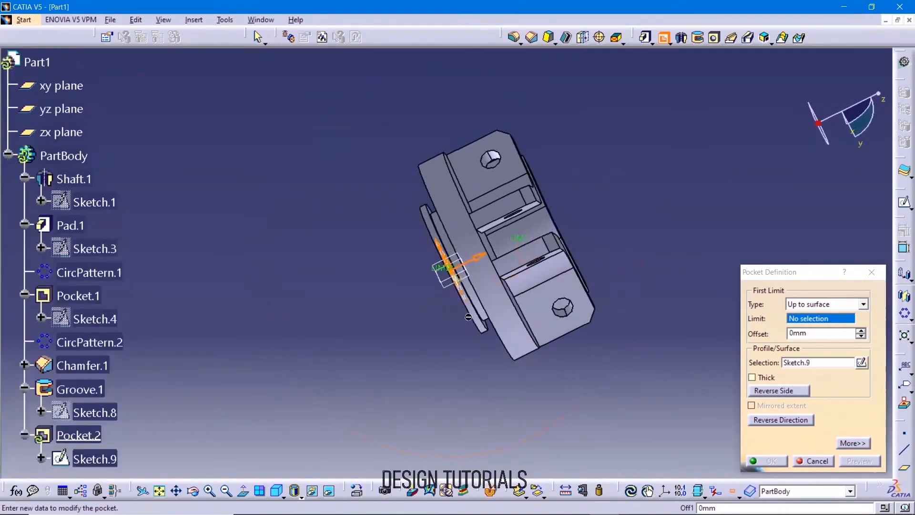
click(863, 306)
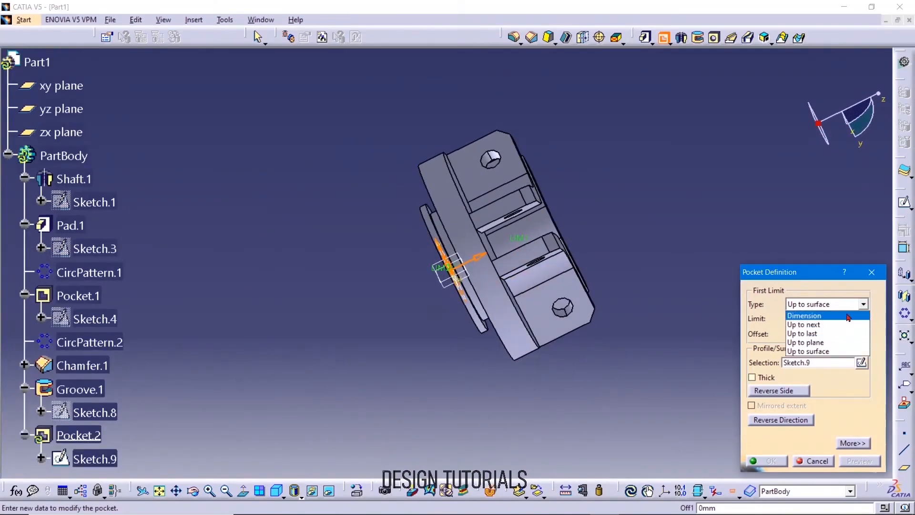
click(834, 337)
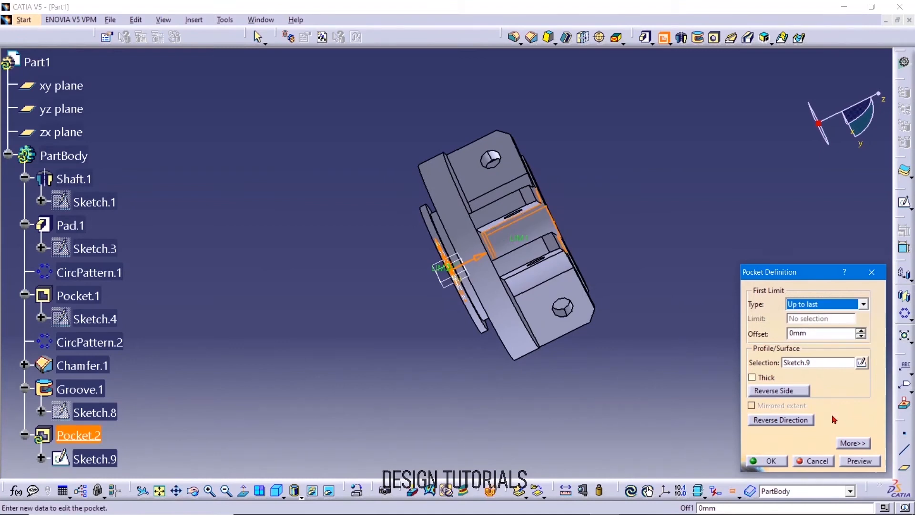
click(772, 461)
- Open a sketch on the disc's upper face, on the area enclosed by one bent wall
middle_drag(684, 290, 476, 240)
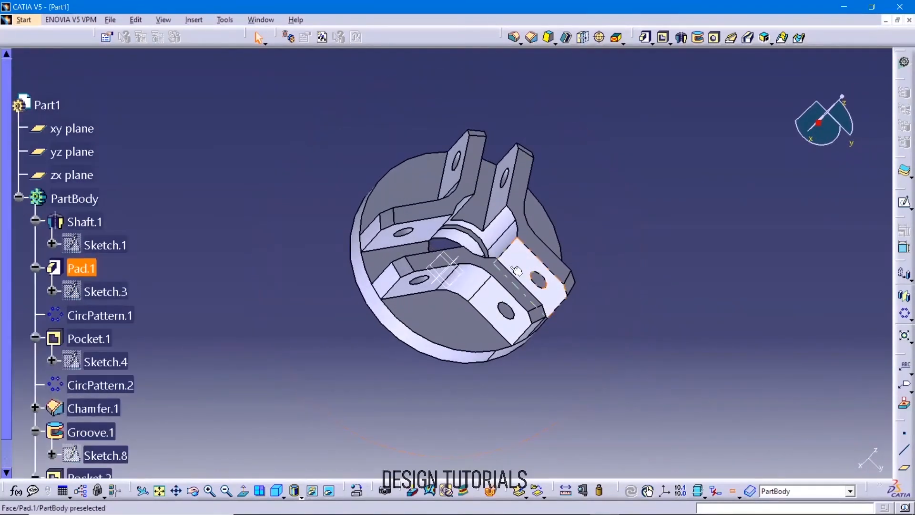
middle_drag(651, 198, 572, 248)
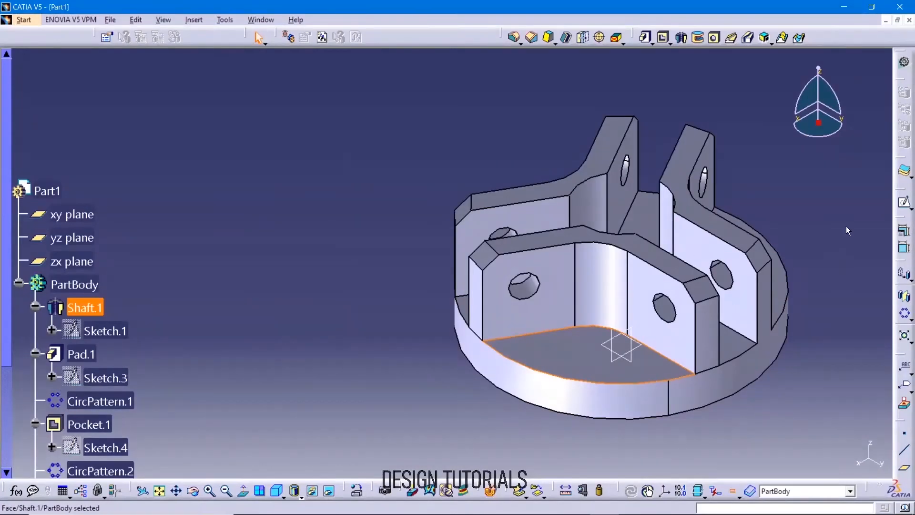
click(905, 203)
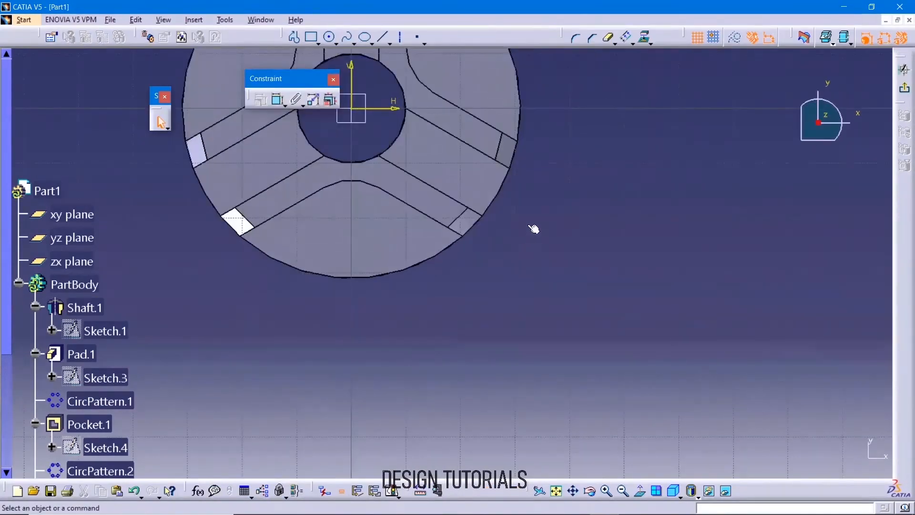
middle_drag(661, 393, 698, 415)
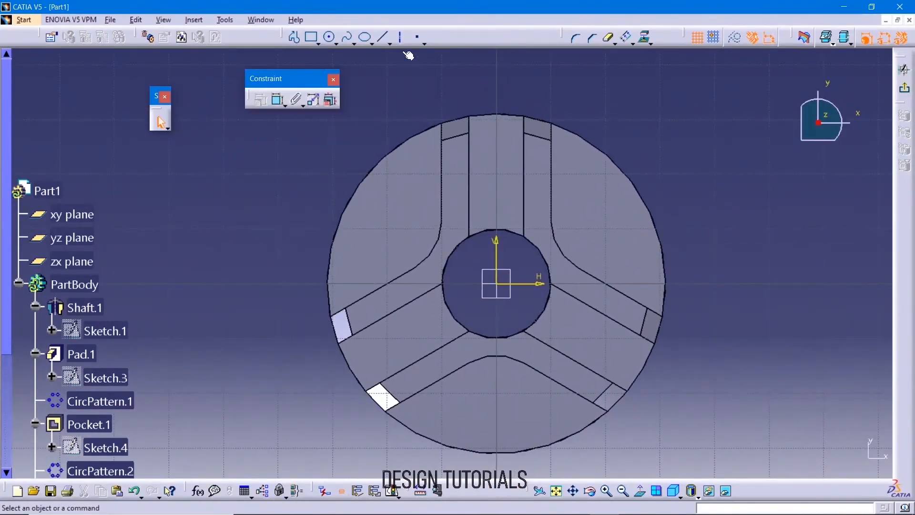
- Draw two construction lines outward from the origin, one horizontal and one rising at about 25°
click(384, 39)
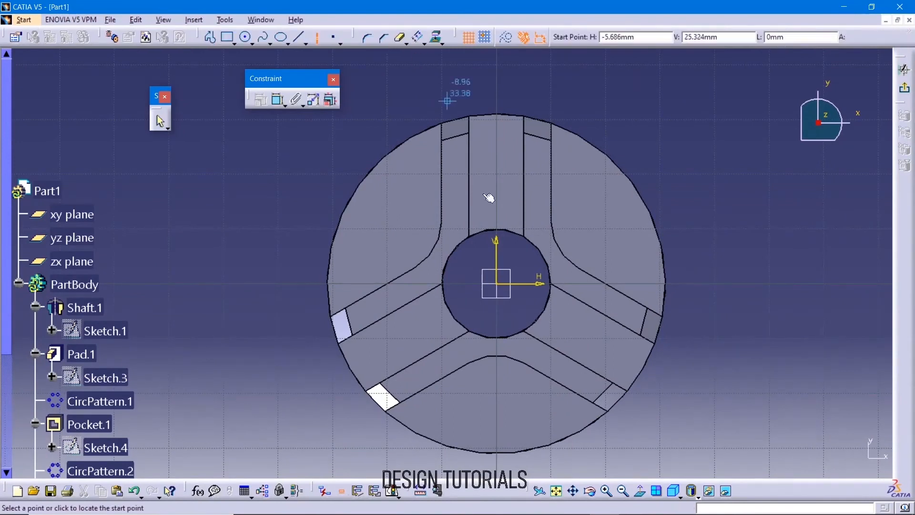
click(497, 284)
click(797, 284)
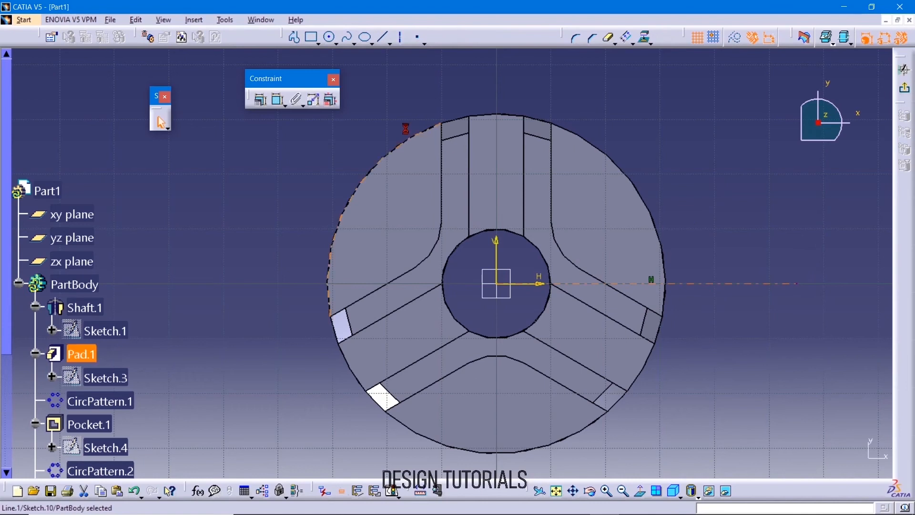
click(400, 39)
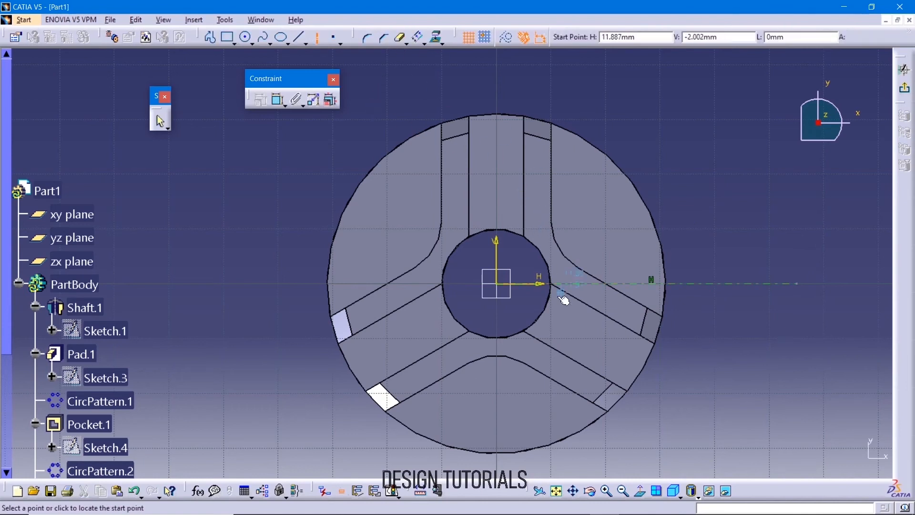
click(499, 286)
click(676, 198)
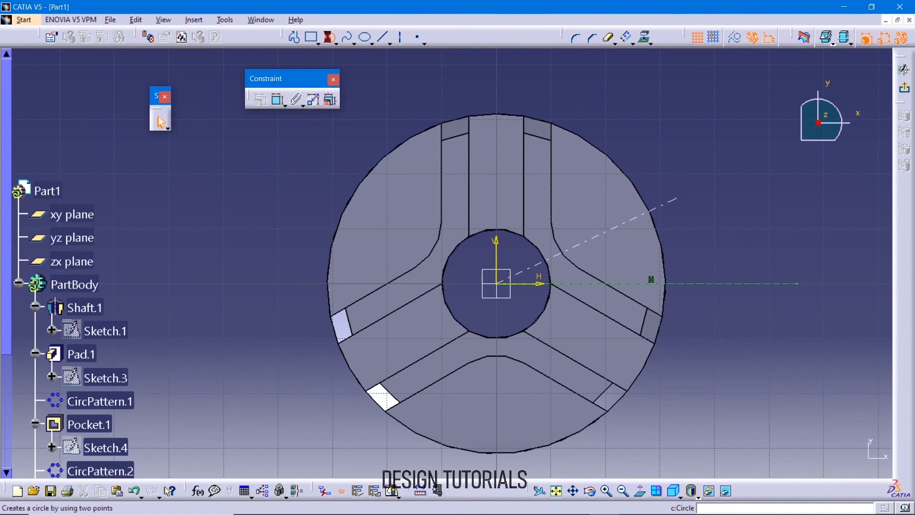
- Draw a construction circle centred on the origin and set its diameter to 50 mm
click(330, 39)
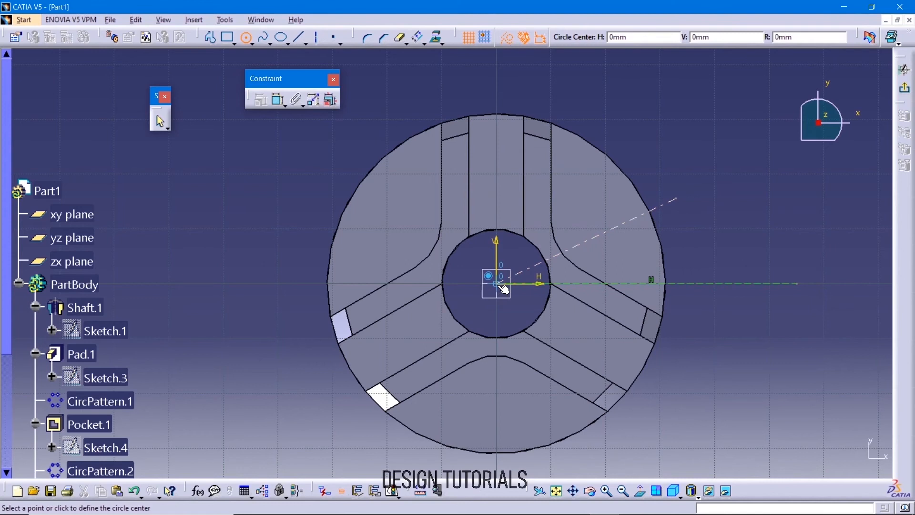
click(496, 284)
click(610, 230)
click(276, 101)
click(253, 162)
double_click(257, 157)
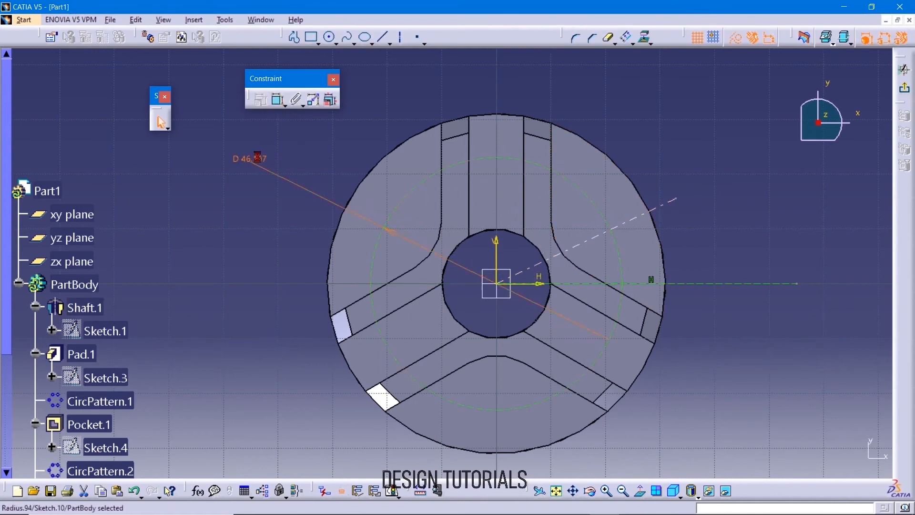
text(50mm)
key(Return)
click(260, 257)
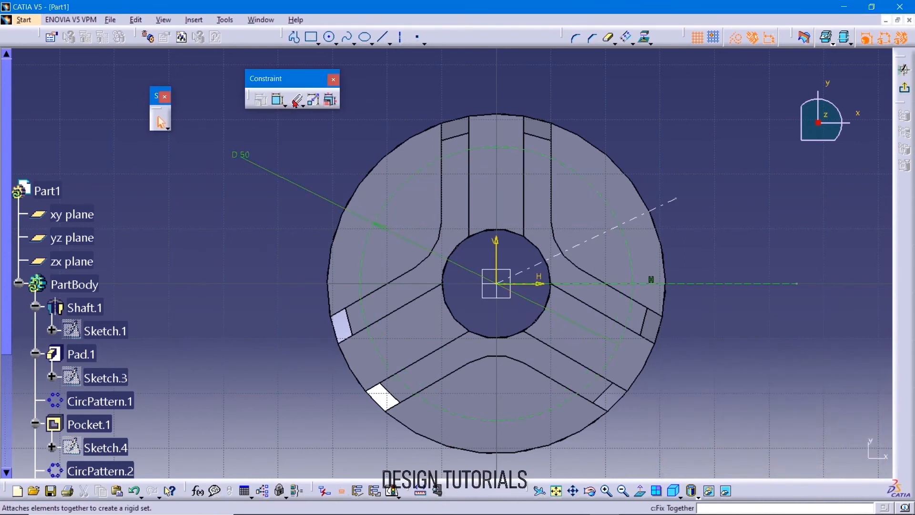
- Dimension the angle between the horizontal and inclined construction lines and set it to 15°
click(278, 100)
click(751, 284)
click(671, 206)
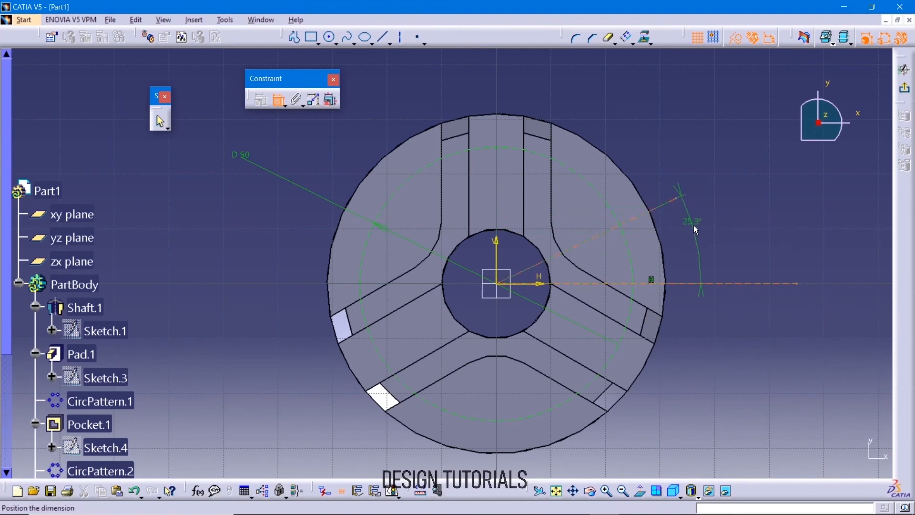
double_click(710, 235)
text(15deg)
key(Return)
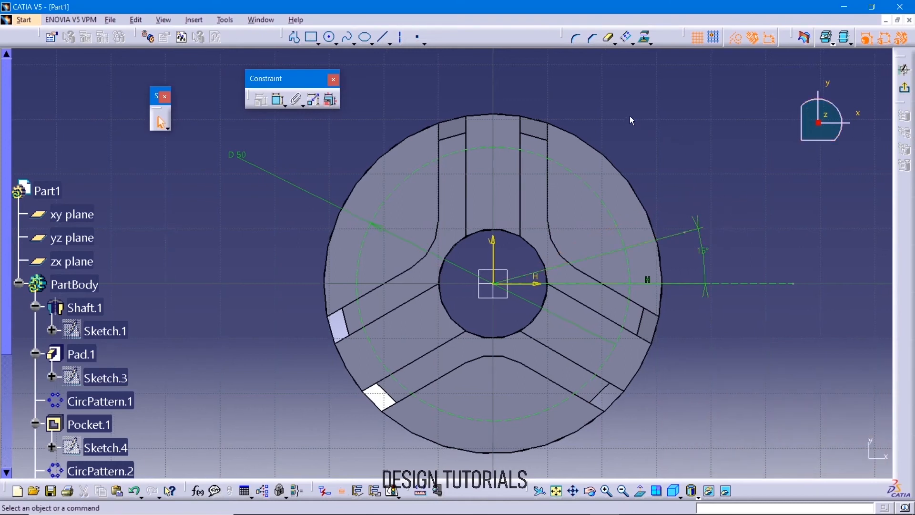
- Draw a circle centred where the inclined line crosses the construction circle and set its diameter to 9.5 mm
click(330, 37)
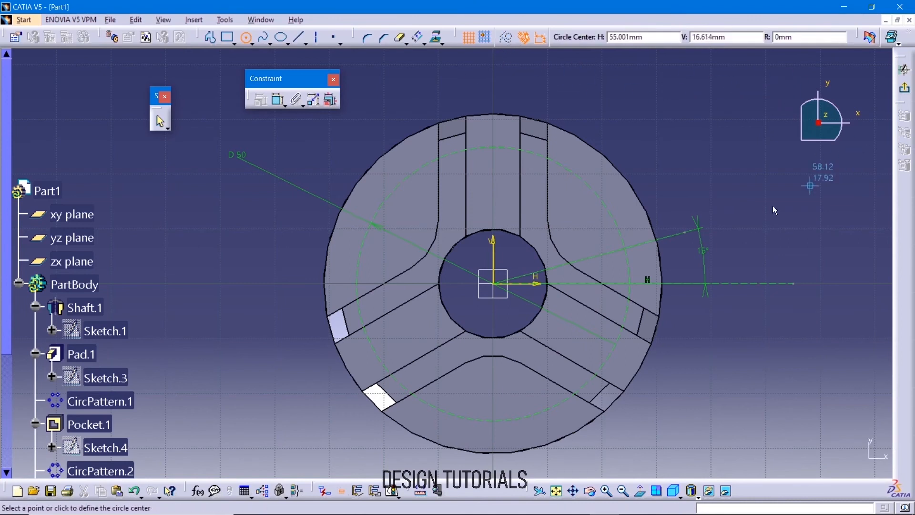
click(625, 248)
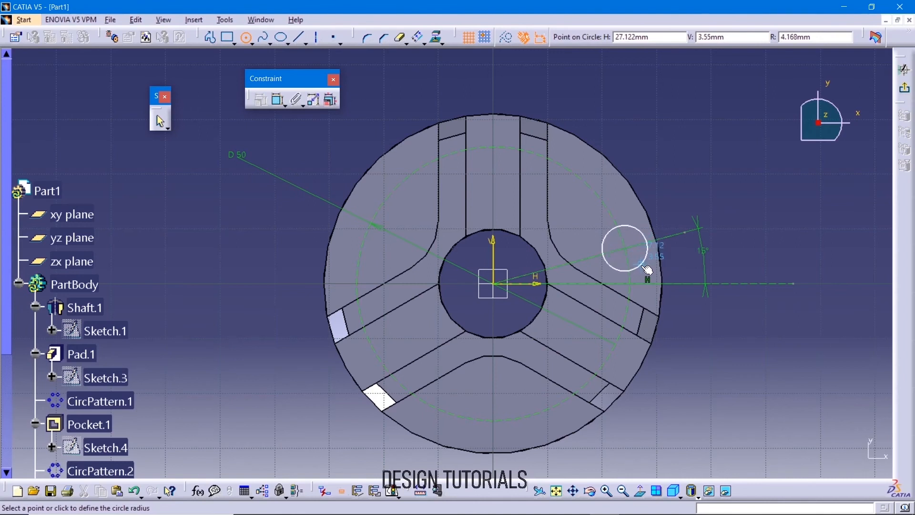
click(647, 269)
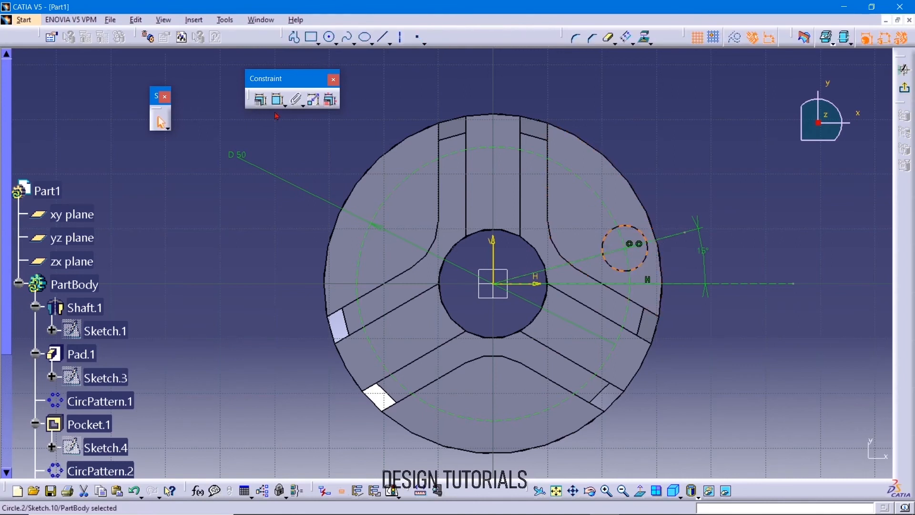
click(260, 99)
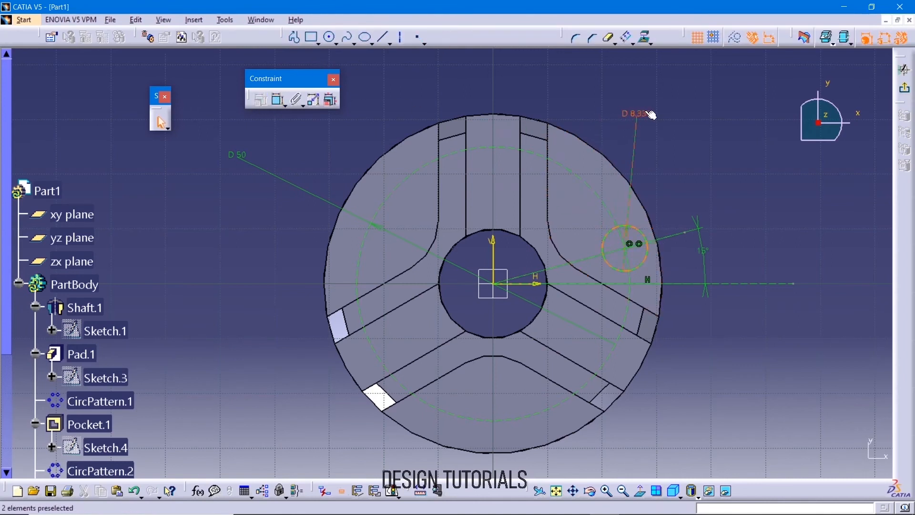
double_click(651, 114)
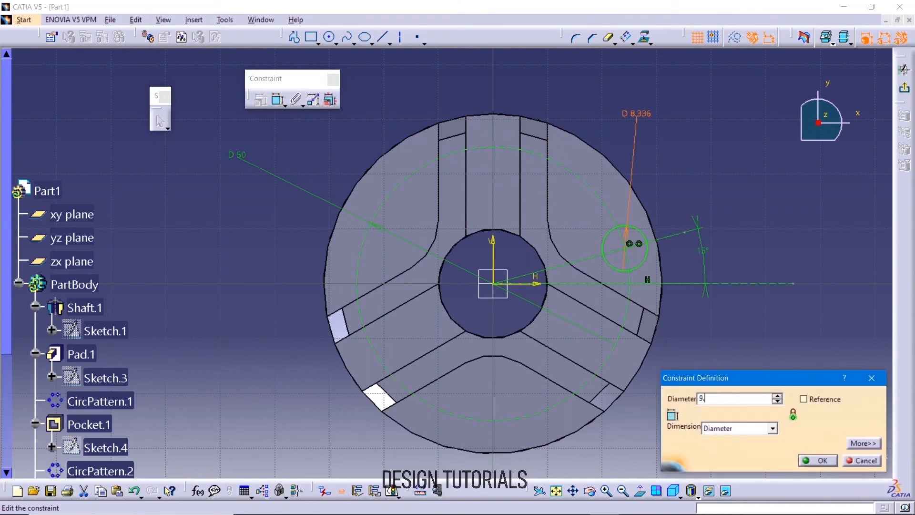
key(Return)
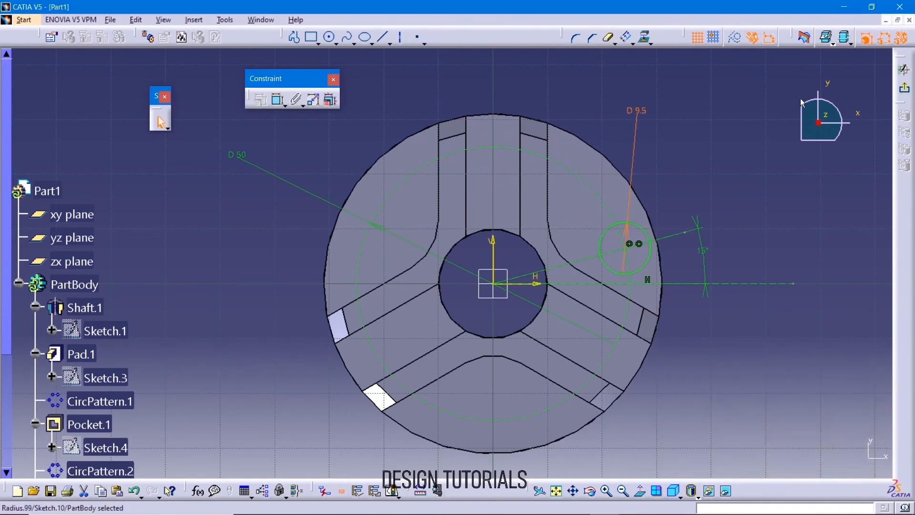
- Exit the sketch and cut the 9.5 mm circle as a pocket, Up to last with a 5 mm offset
click(904, 88)
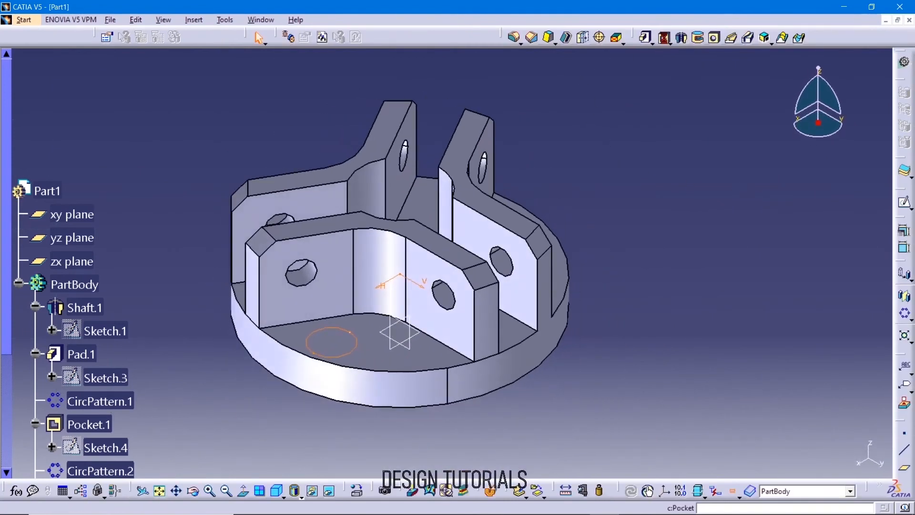
click(664, 38)
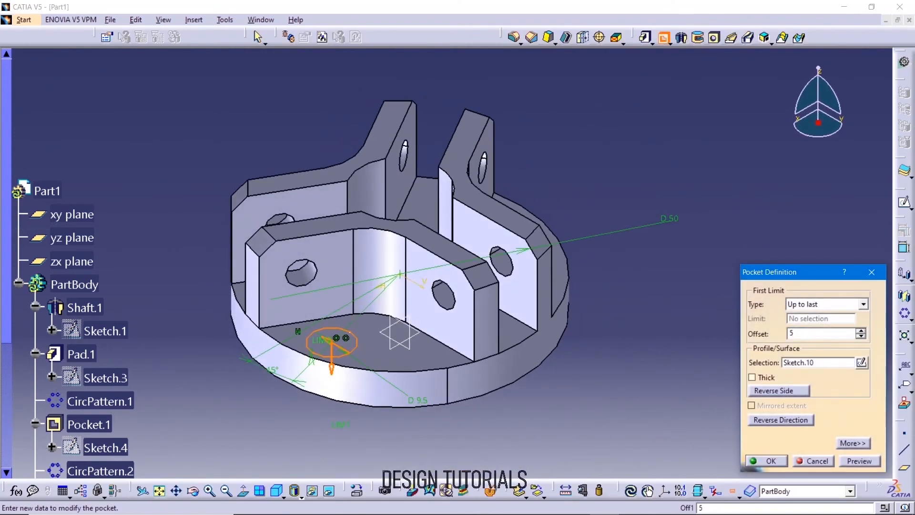
click(766, 461)
click(660, 183)
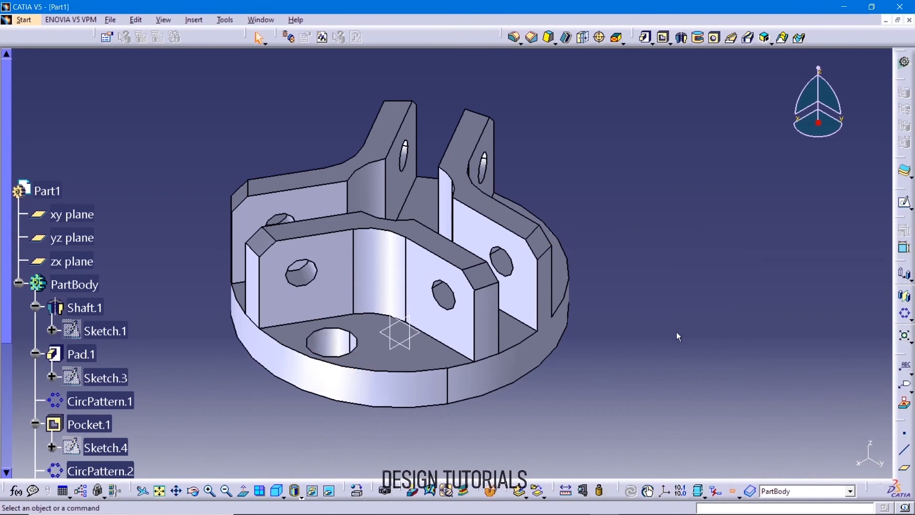
- Edit the 9.5 mm hole's pocket, changing its limit type to Dimension and its depth to 5 mm
middle_drag(654, 352, 256, 383)
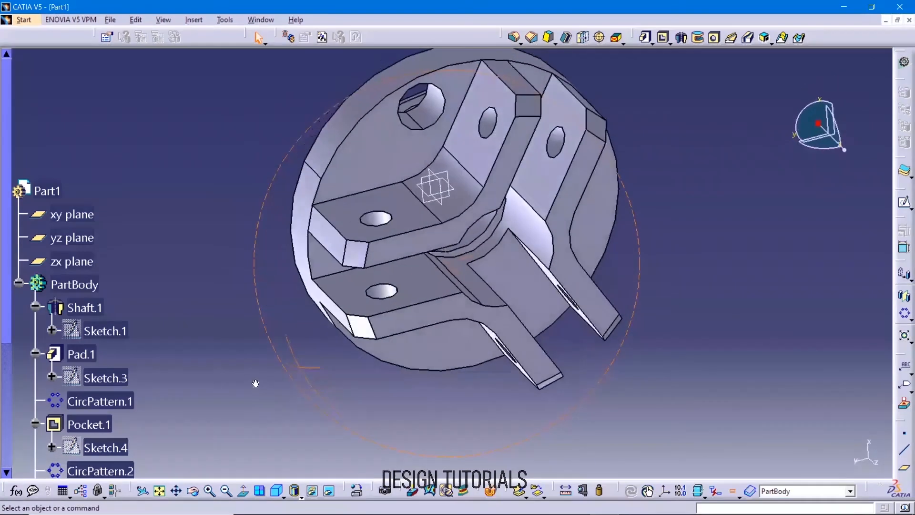
scroll(202, 399, down, 5)
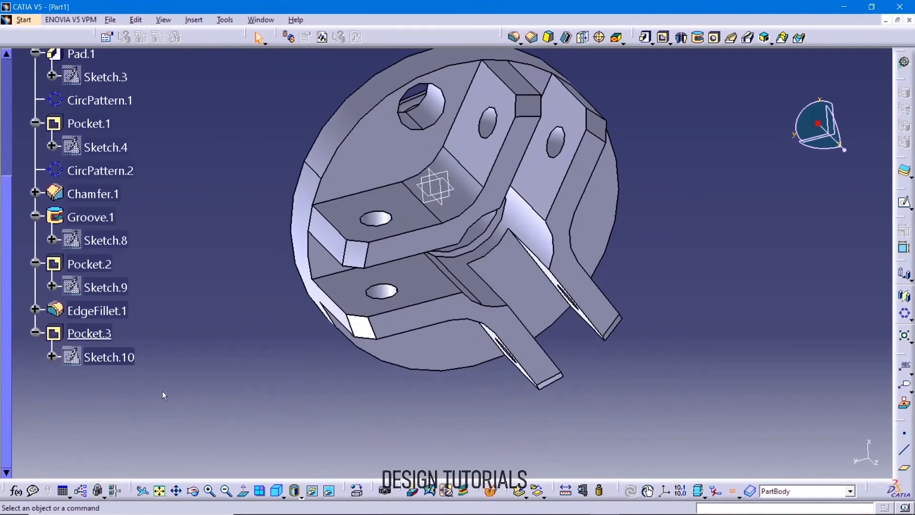
double_click(107, 340)
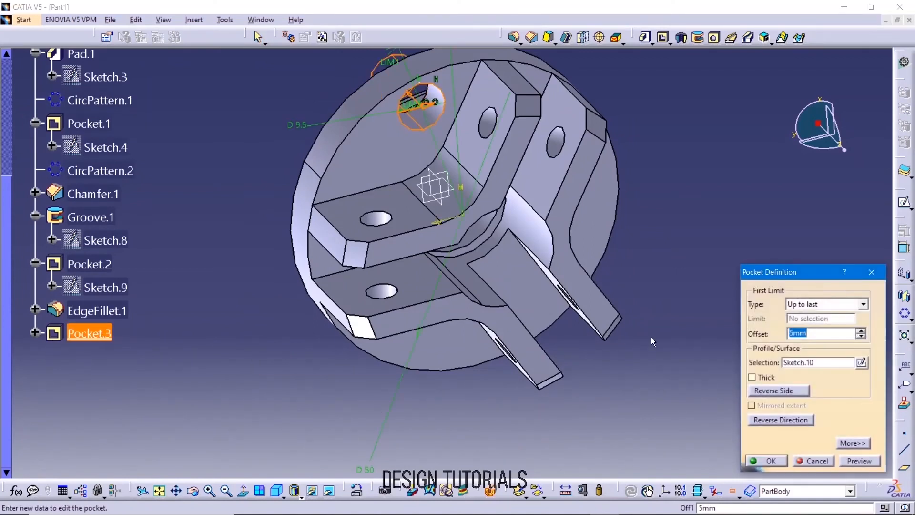
middle_drag(619, 390, 531, 324)
middle_drag(564, 355, 610, 305)
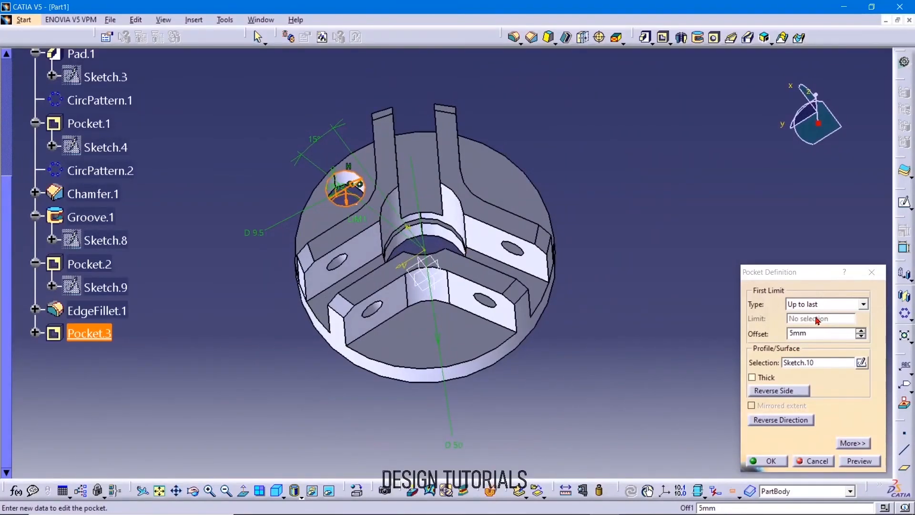
click(823, 304)
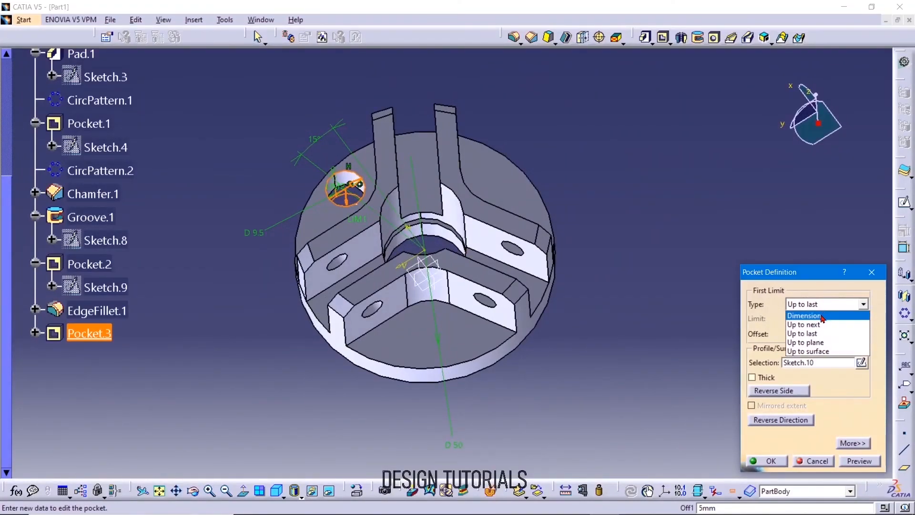
click(823, 314)
double_click(818, 318)
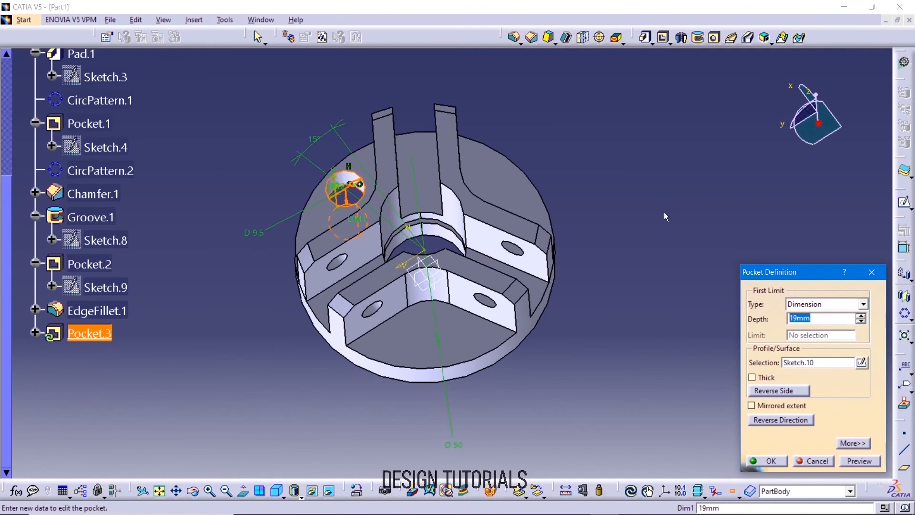
click(631, 190)
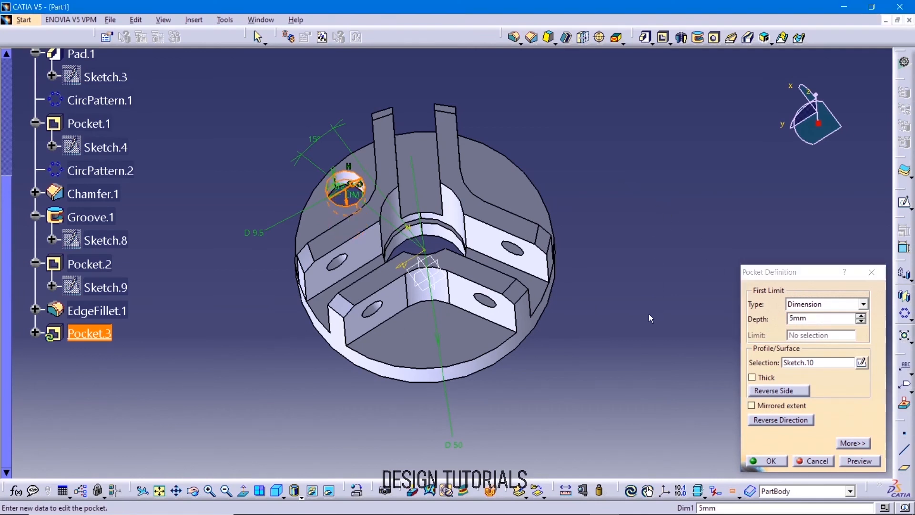
middle_drag(662, 370, 304, 327)
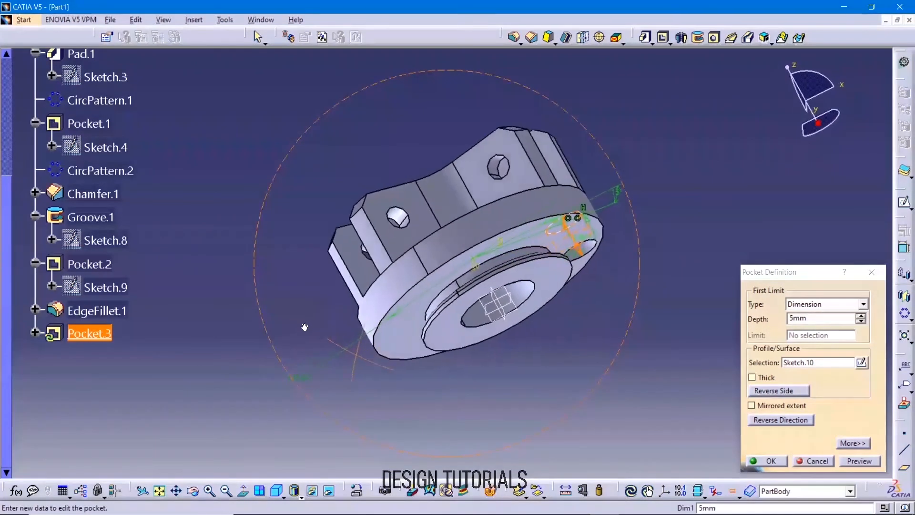
click(847, 455)
middle_drag(634, 372, 322, 342)
click(769, 458)
- Start a sketch on the floor of the 9.5 mm pocket and draw a smaller circle inside the hole outline
click(382, 362)
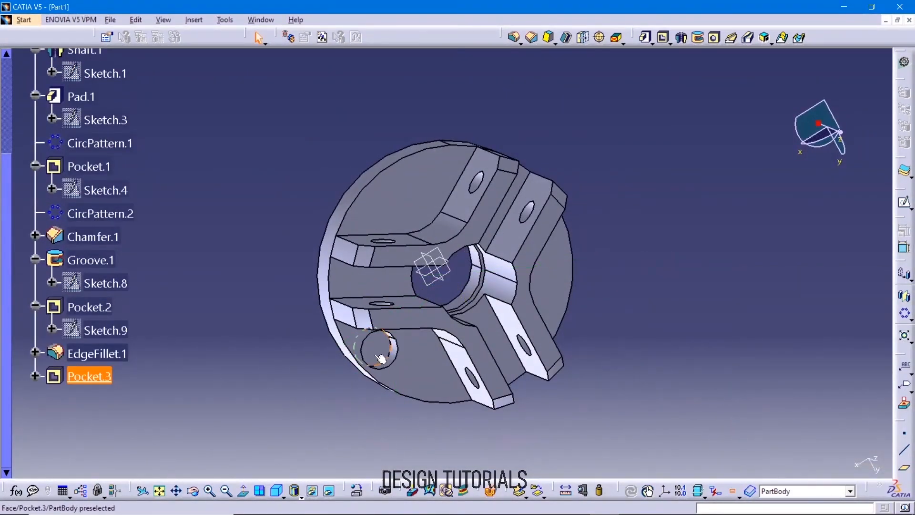
click(904, 203)
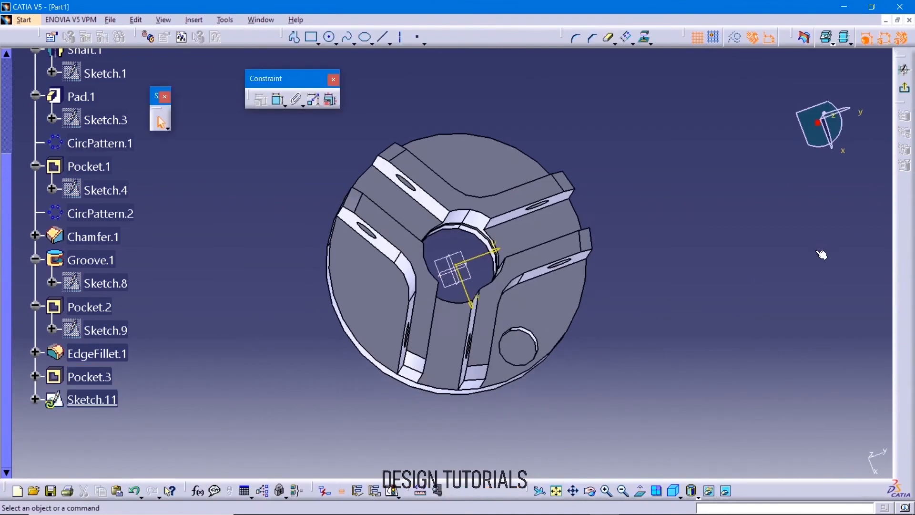
click(329, 37)
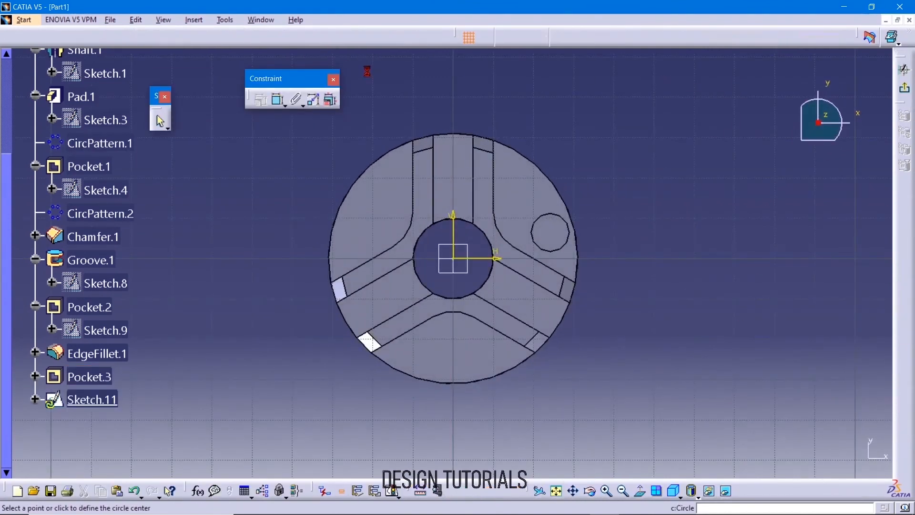
click(559, 239)
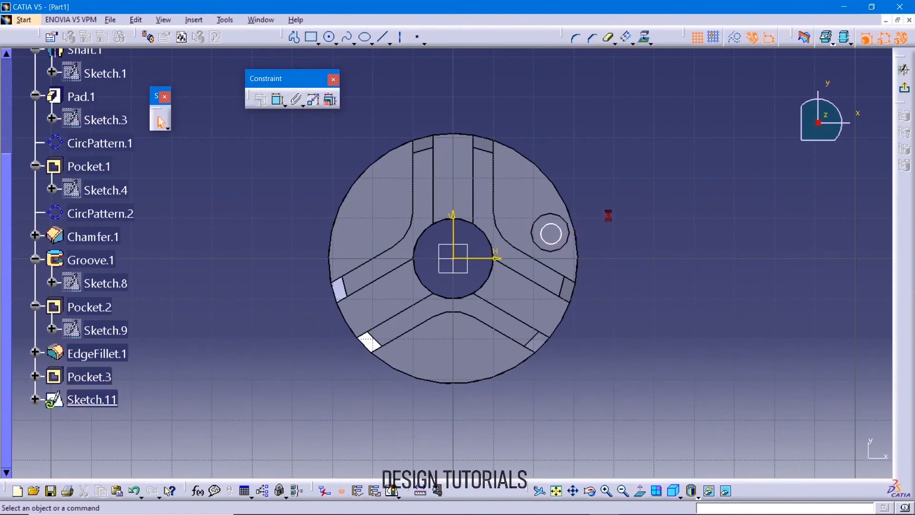
- Dimension the small circle's diameter and set it to 5.5 mm
click(279, 99)
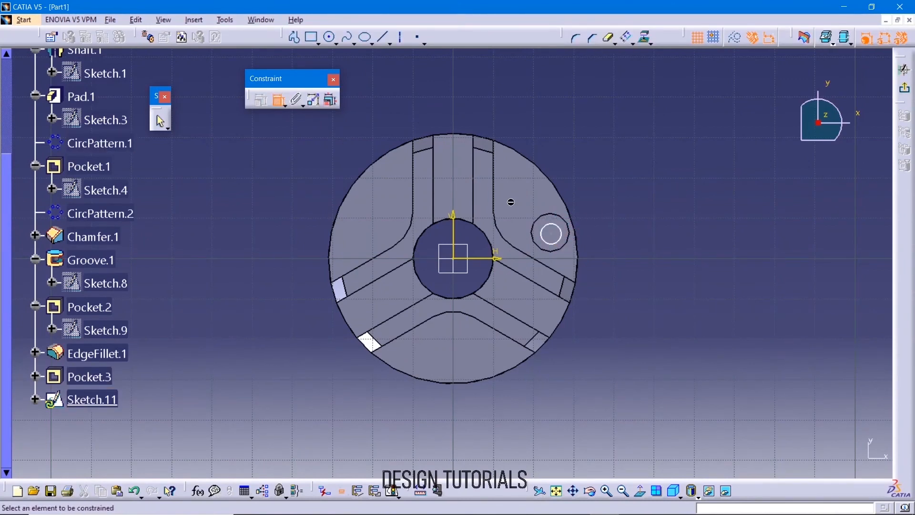
click(550, 229)
click(621, 116)
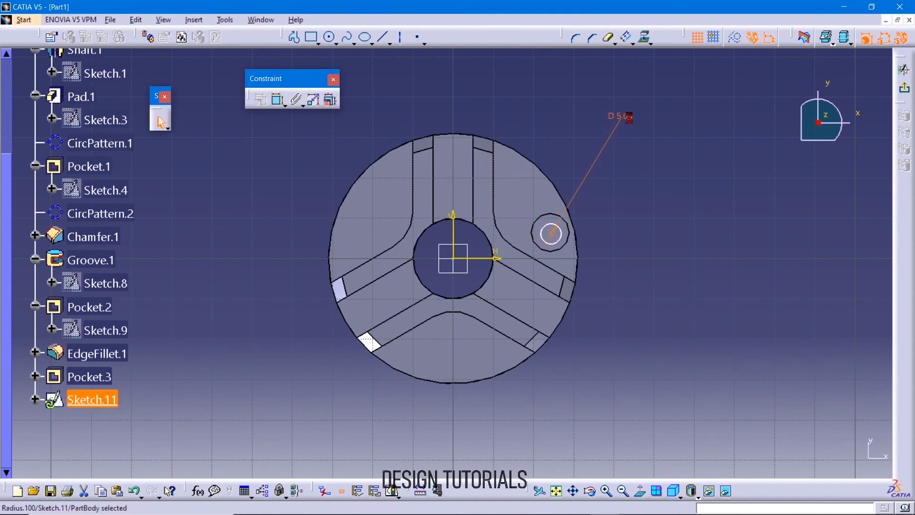
double_click(619, 115)
text(5.5)
key(Return)
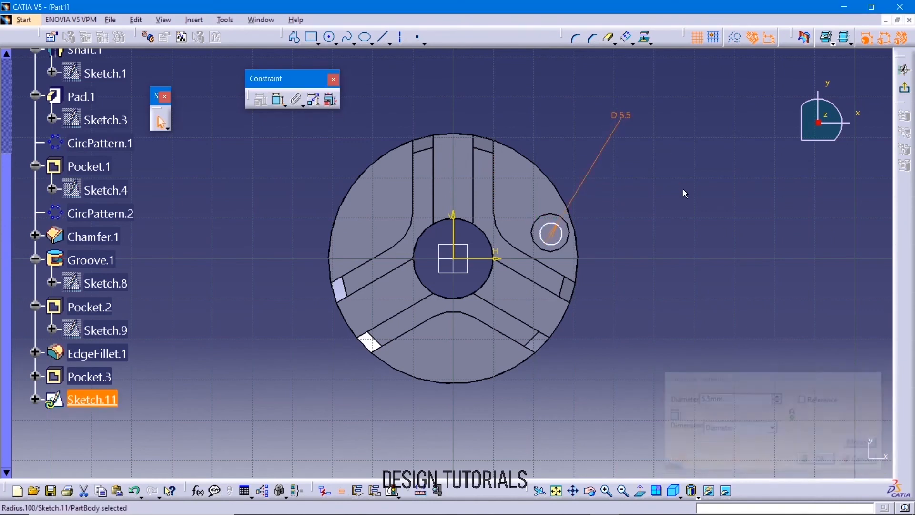
middle_drag(639, 254, 757, 164)
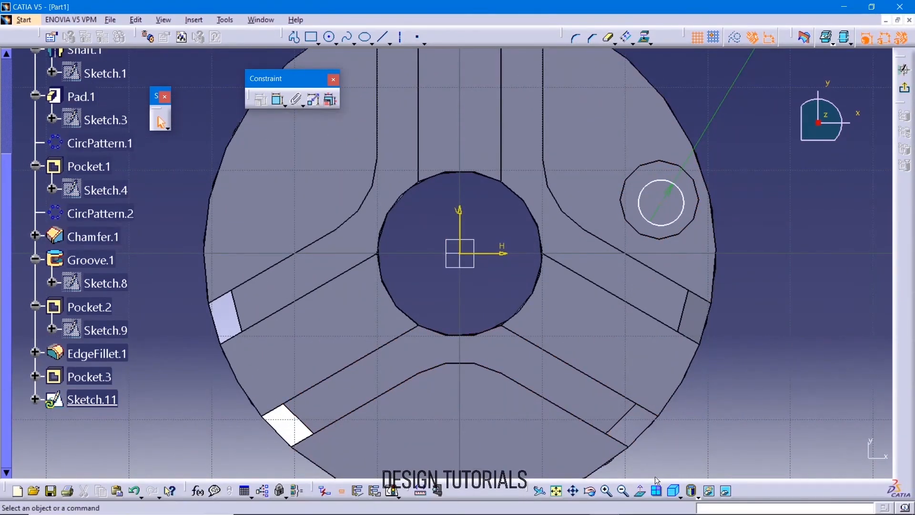
click(640, 491)
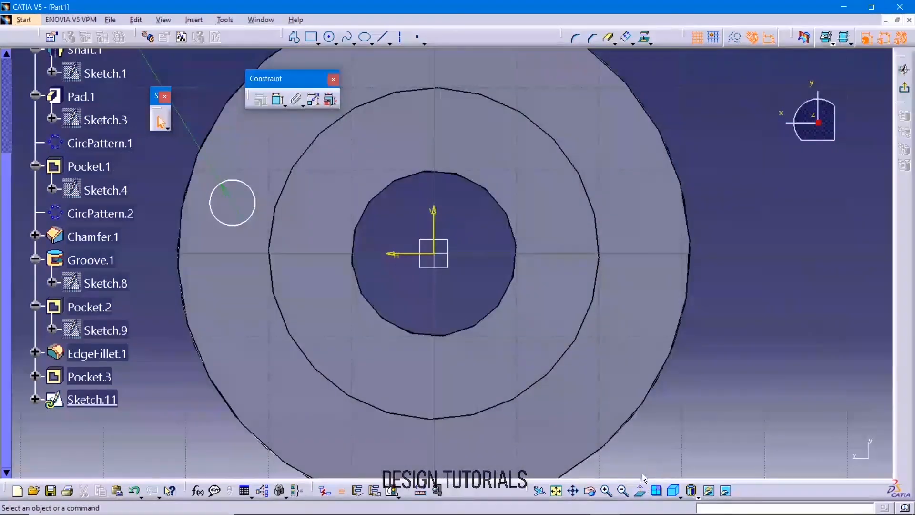
click(640, 491)
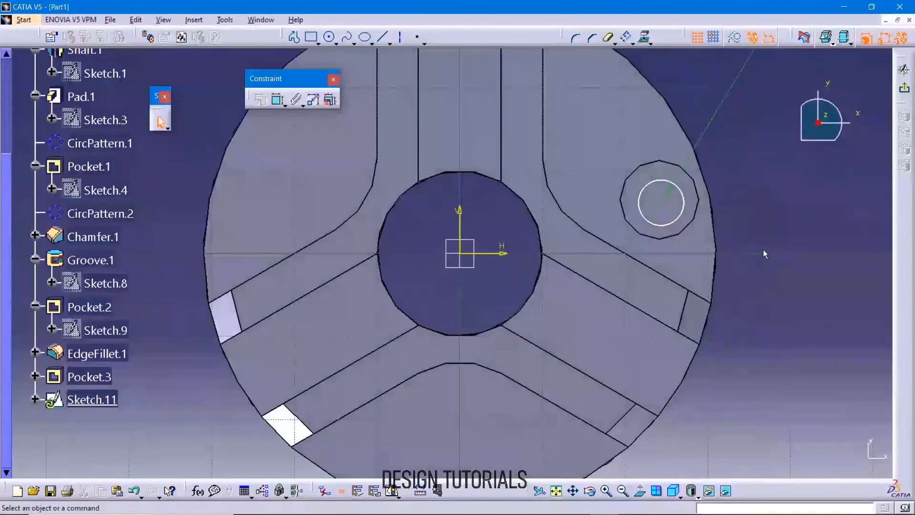
click(670, 182)
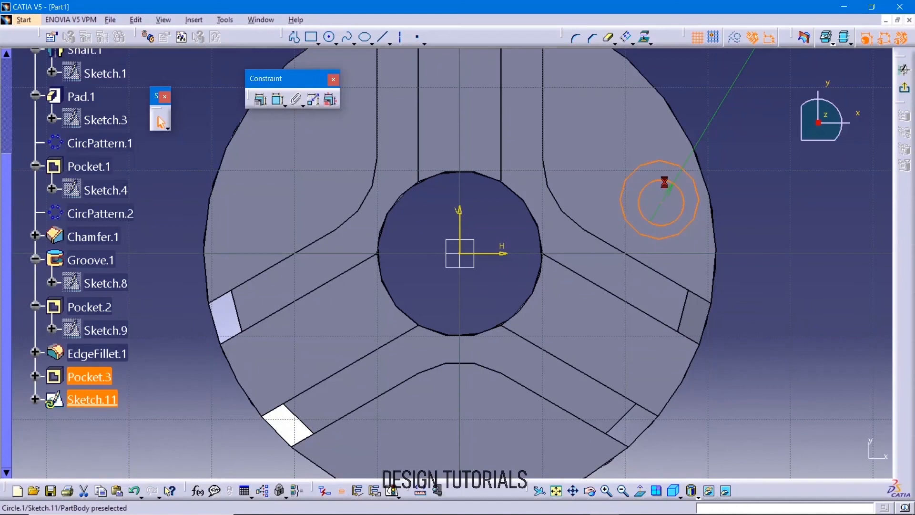
click(260, 99)
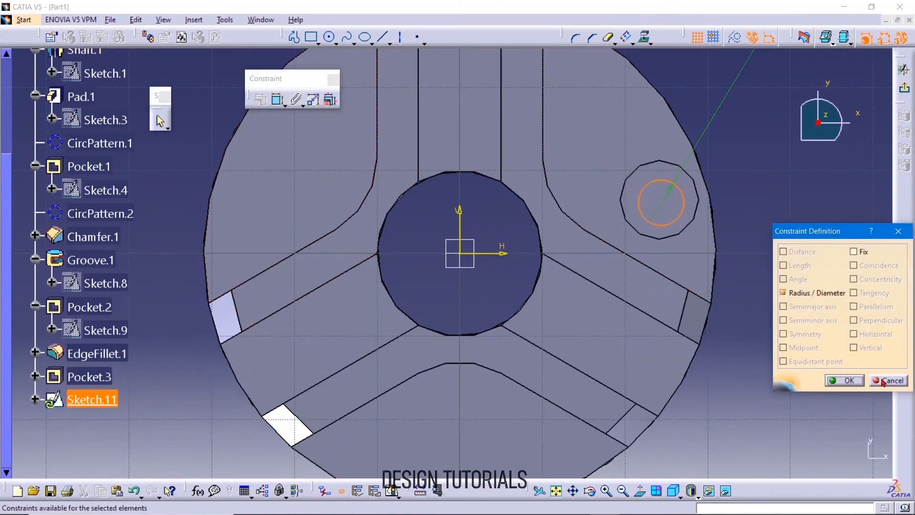
click(883, 382)
- Constrain the 5.5 mm circle to be concentric with the 9.5 mm hole's edge
click(702, 220)
ctrl+click(690, 210)
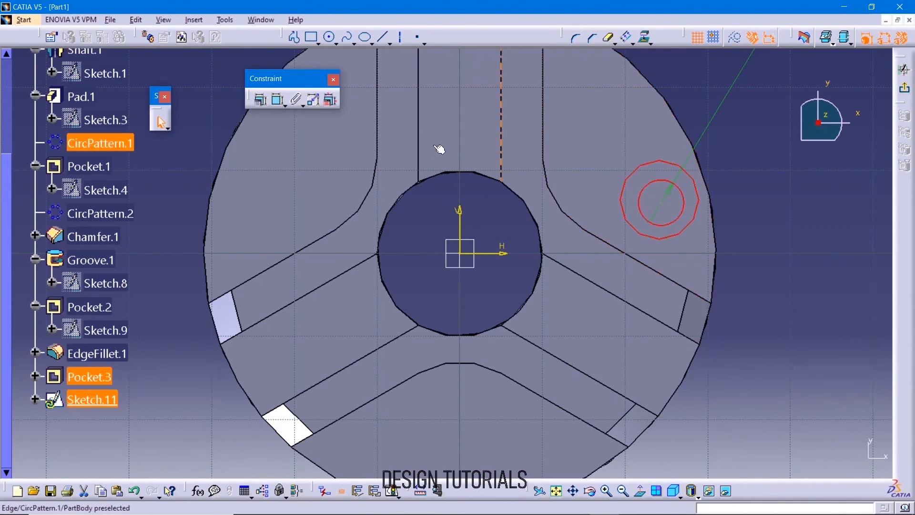
click(261, 99)
click(869, 281)
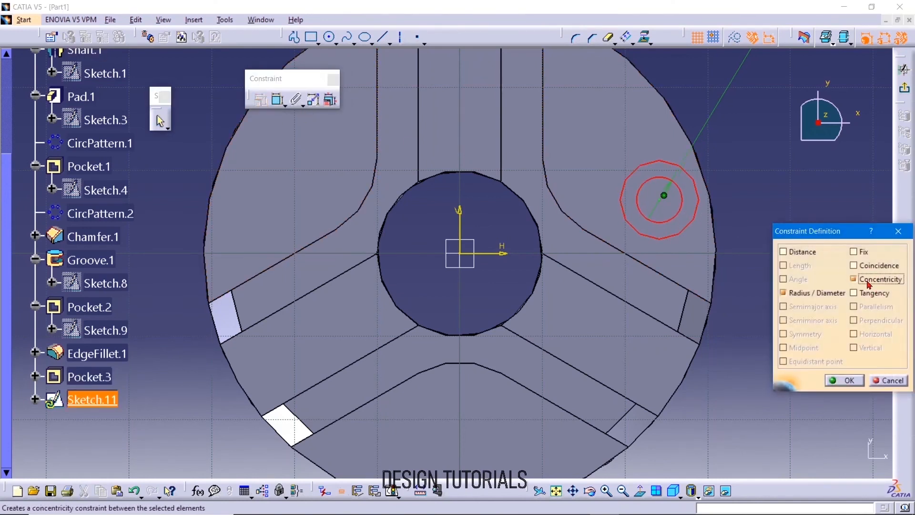
click(852, 382)
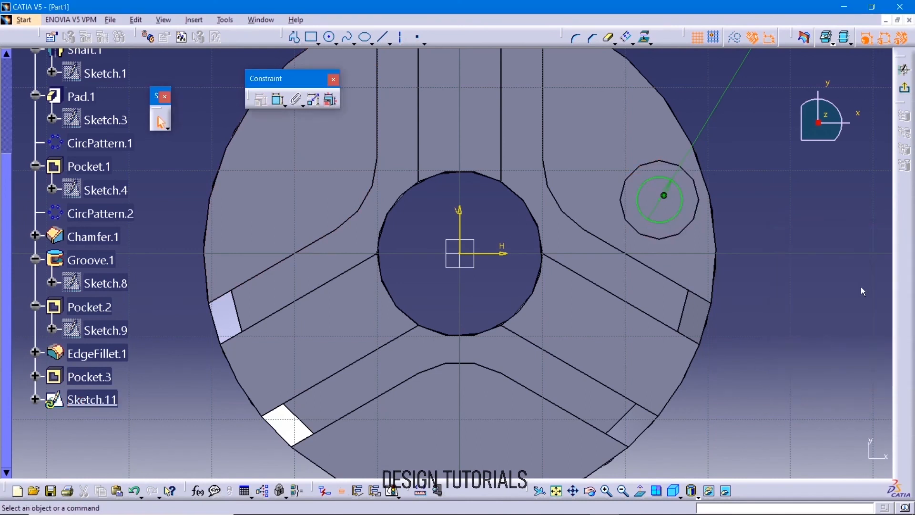
- Exit the sketch and cut the 5.5 mm circle as a pocket with the Up to next limit
click(906, 91)
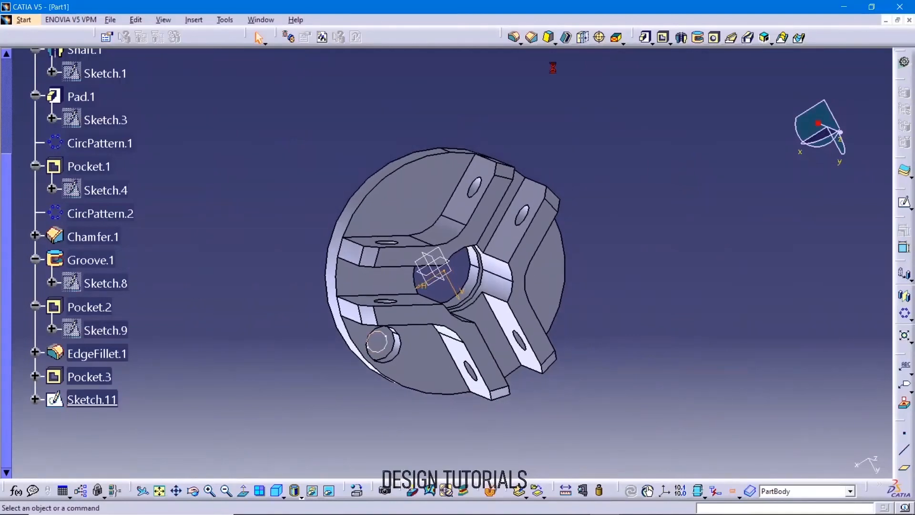
click(663, 37)
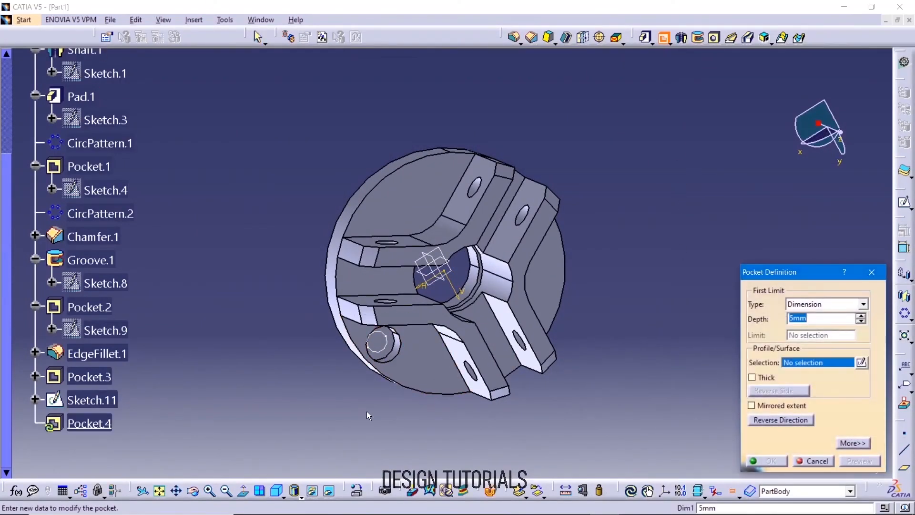
click(368, 342)
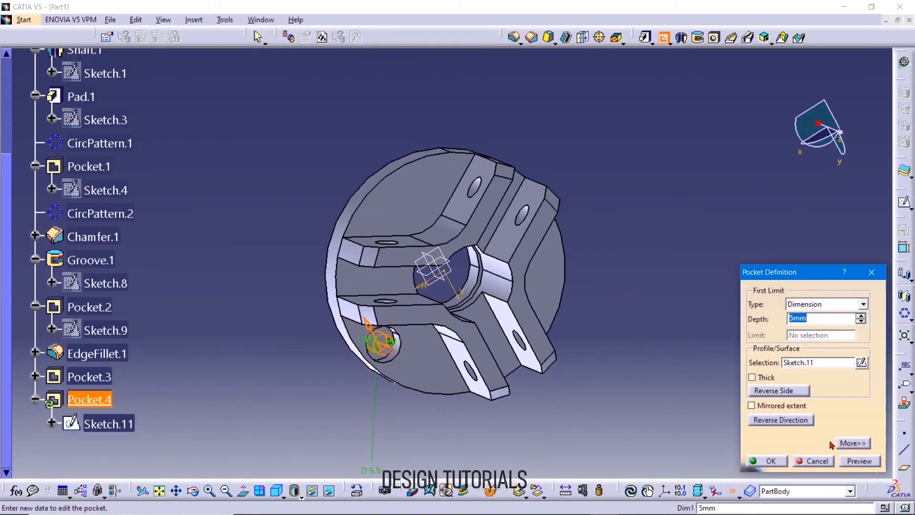
click(863, 304)
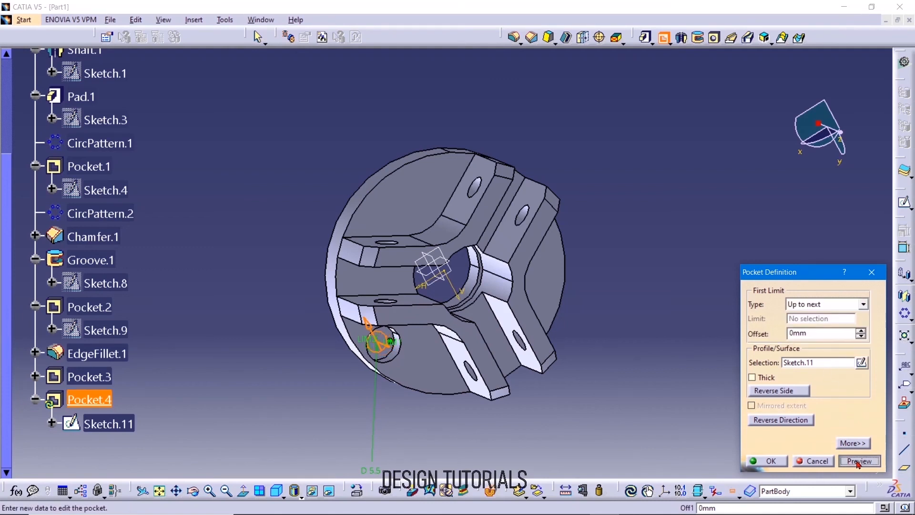
click(775, 461)
middle_drag(683, 393, 593, 350)
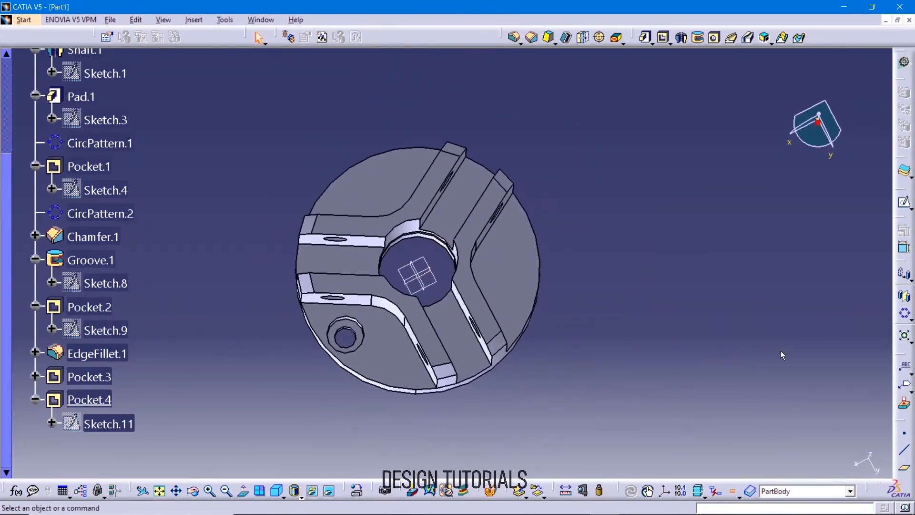
- Pattern the 9.5 mm and 5.5 mm pockets together in a circular pattern of 3 instances at 120° about the disc's flat face
click(35, 400)
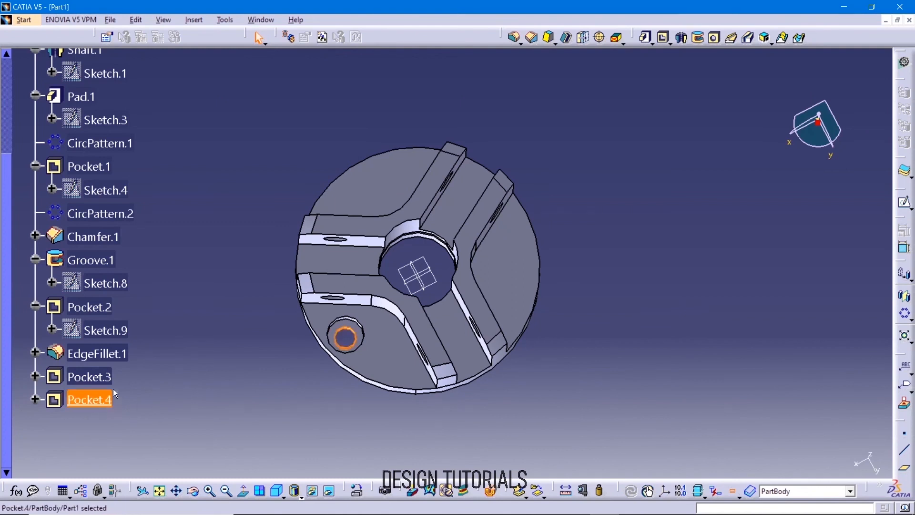
ctrl+click(90, 375)
click(194, 20)
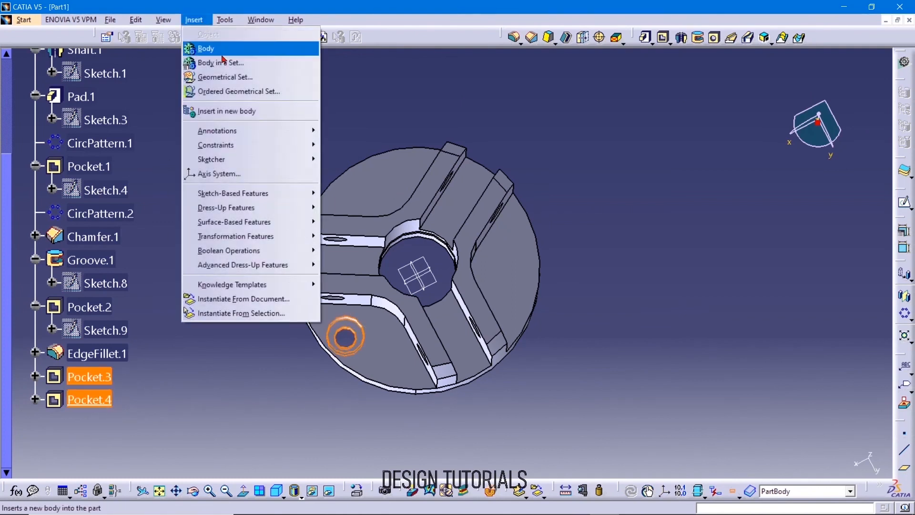
mouse_move(270, 238)
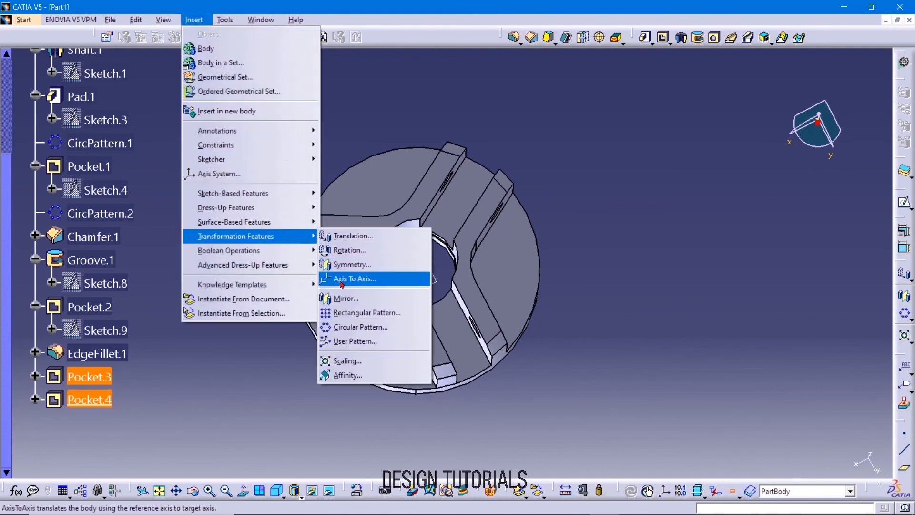
click(351, 327)
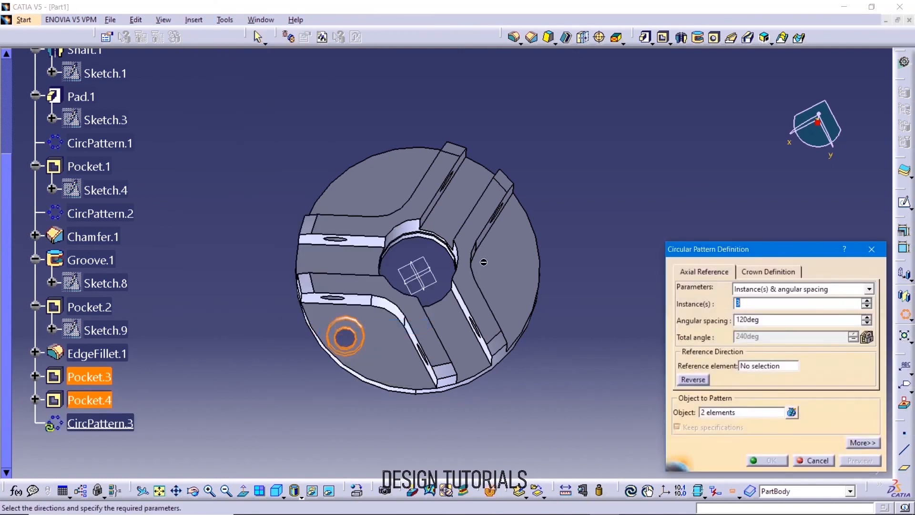
click(761, 366)
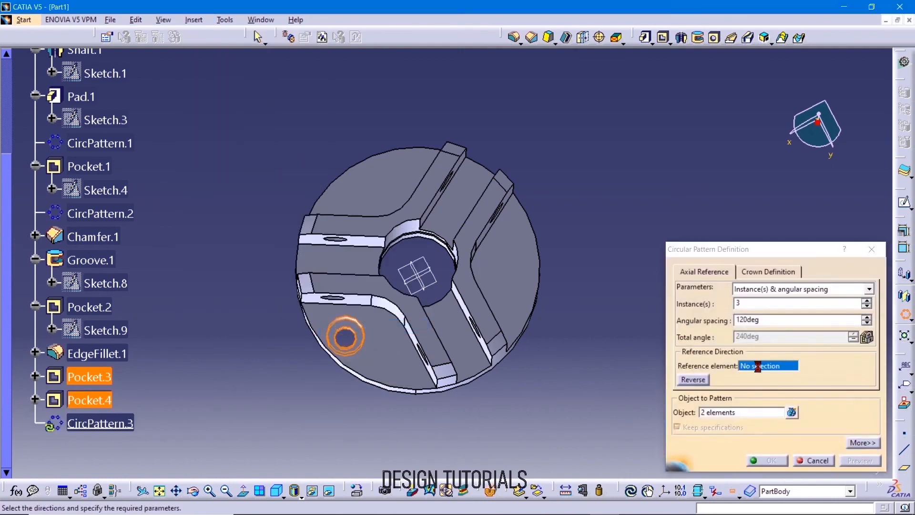
click(525, 271)
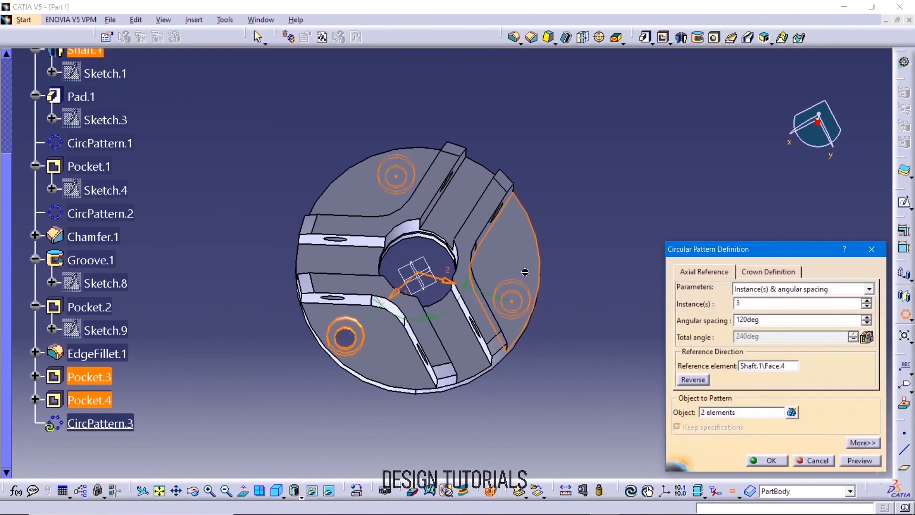
click(851, 463)
click(767, 460)
middle_drag(633, 371, 527, 274)
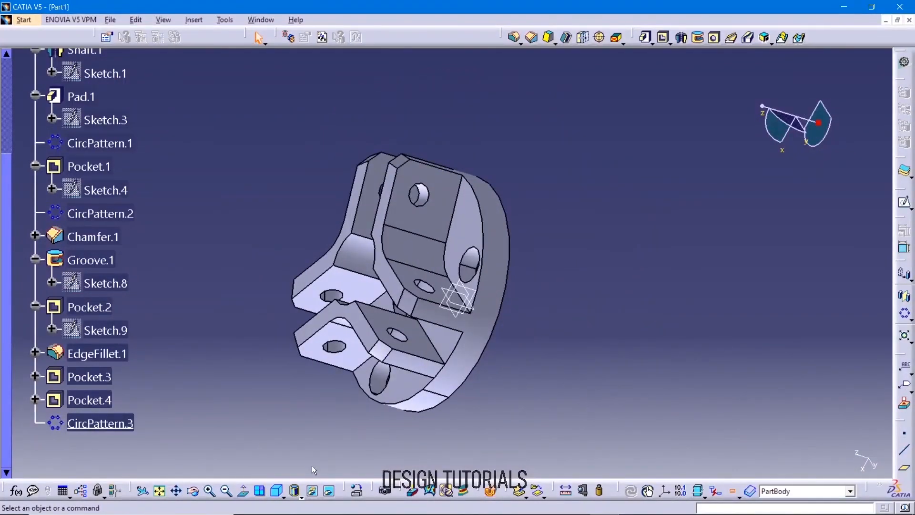
click(277, 491)
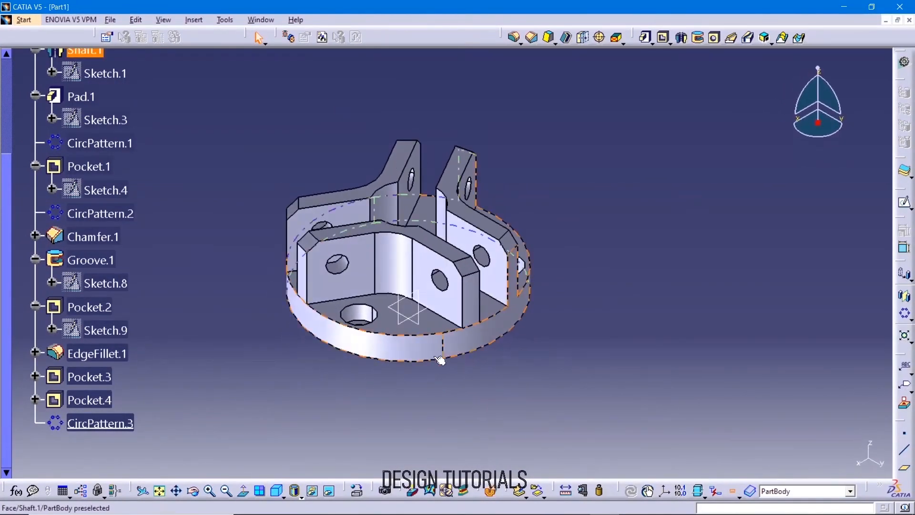